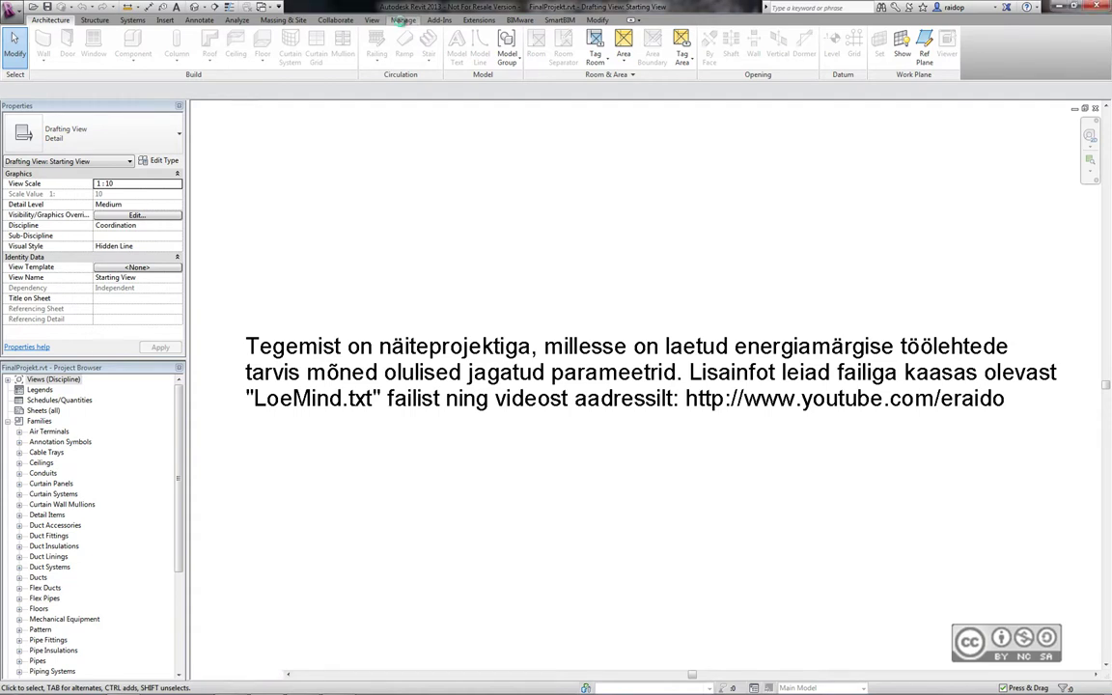
Step: Switch the FinalProjekt.rvt ribbon to the Manage tools
left_click(402, 20)
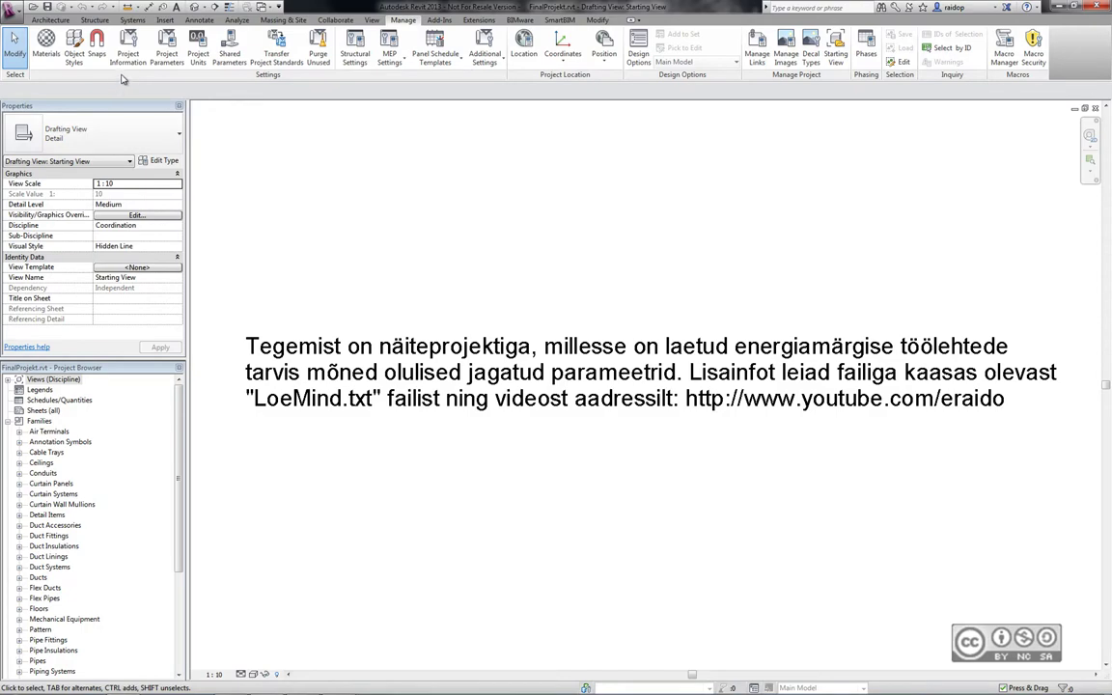
left_click(123, 50)
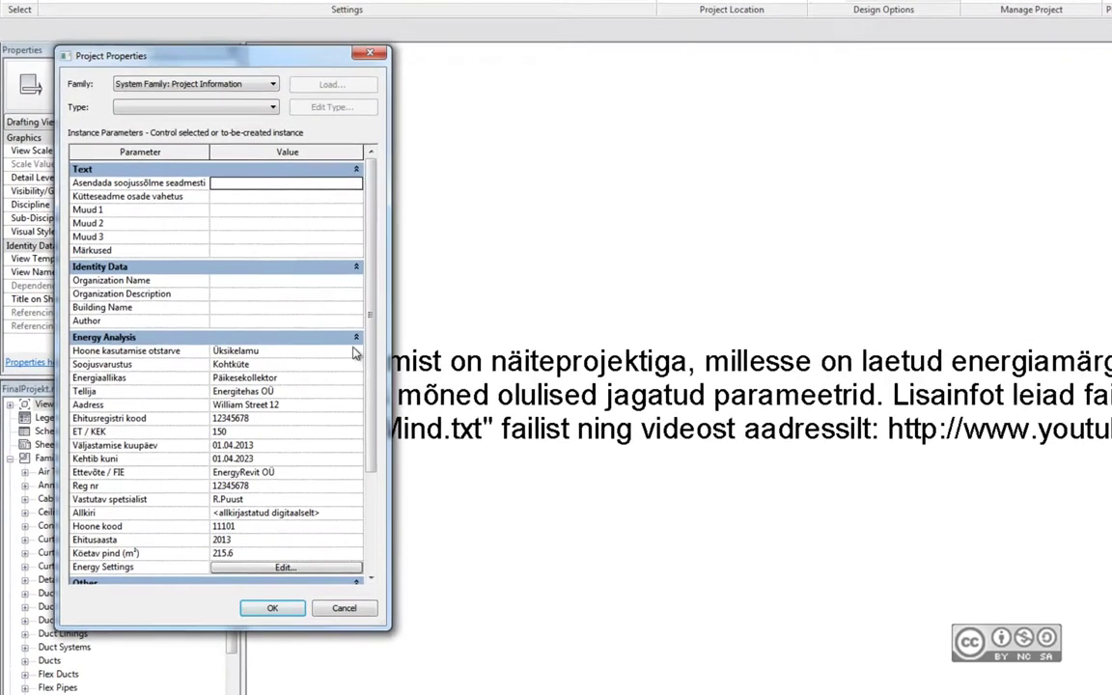
scroll(421, 413, "down", 2)
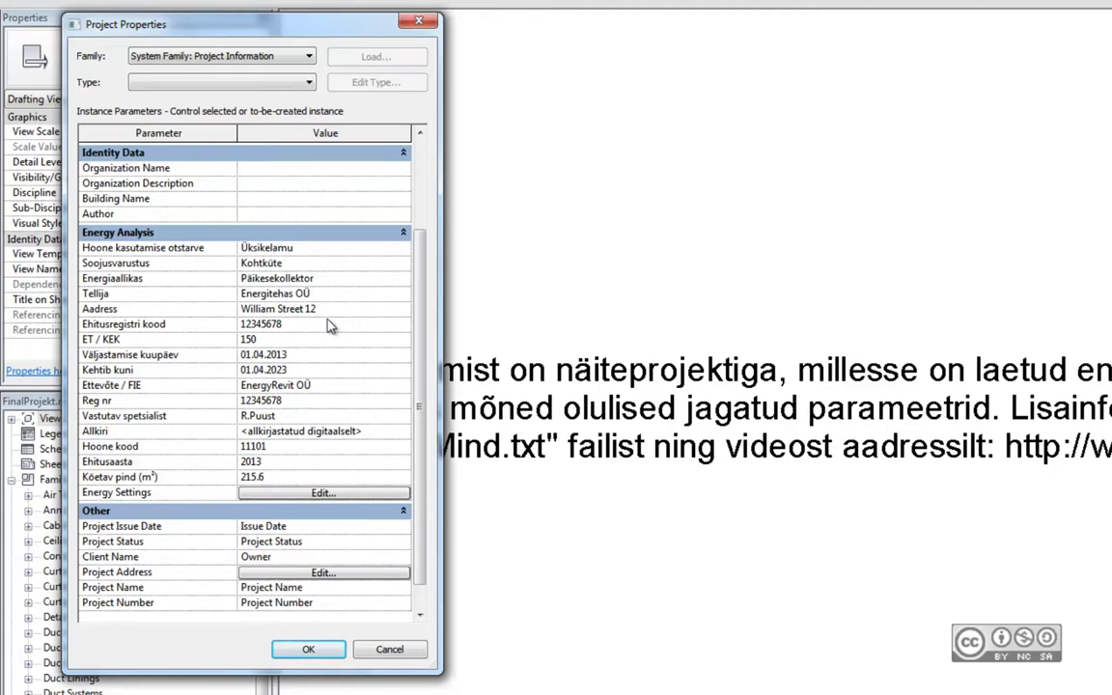
left_click(390, 648)
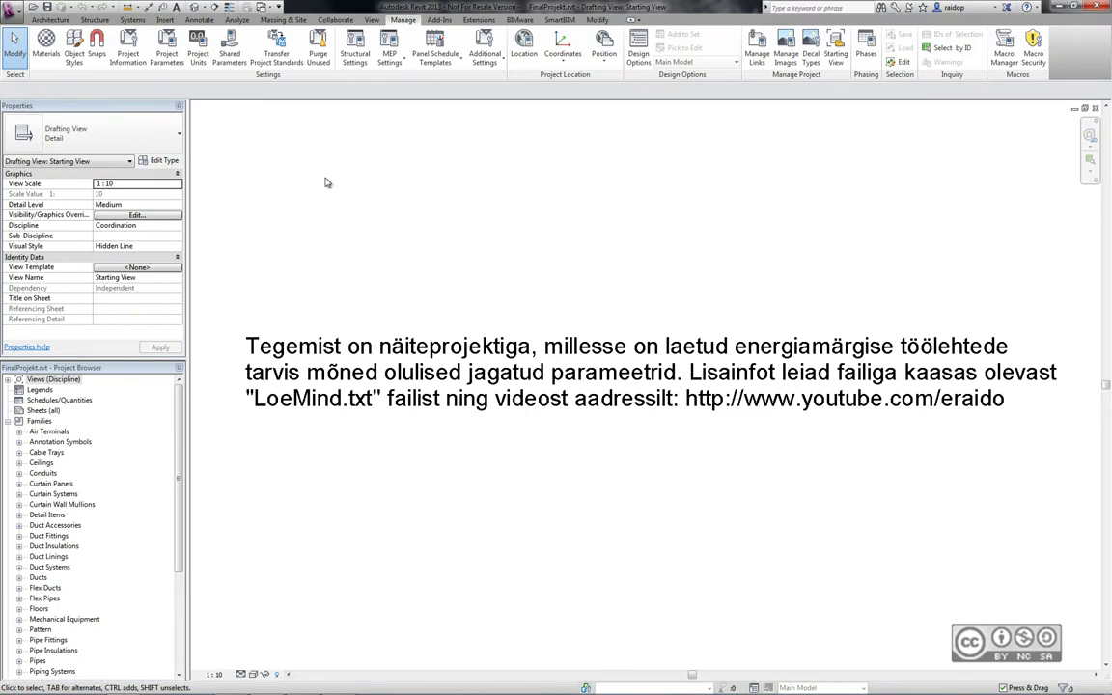
Step: Start Load Family and browse through the e-ope folder to the Energiamärgis families
left_click(167, 21)
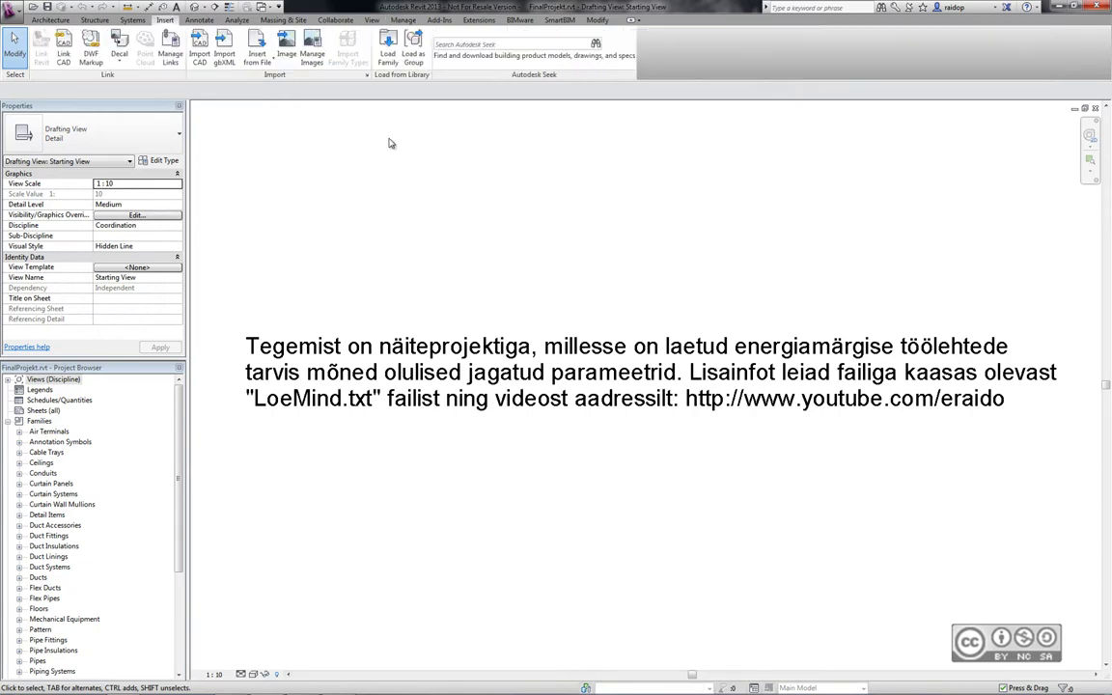
left_click(388, 58)
left_click(263, 258)
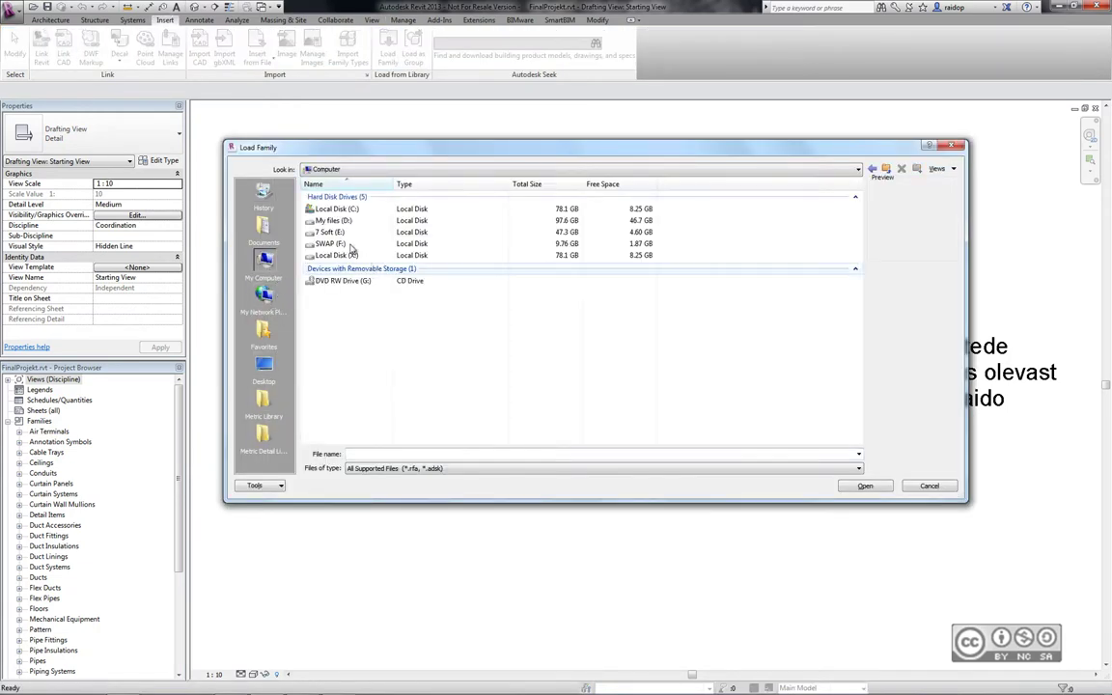
double_click(349, 244)
double_click(357, 301)
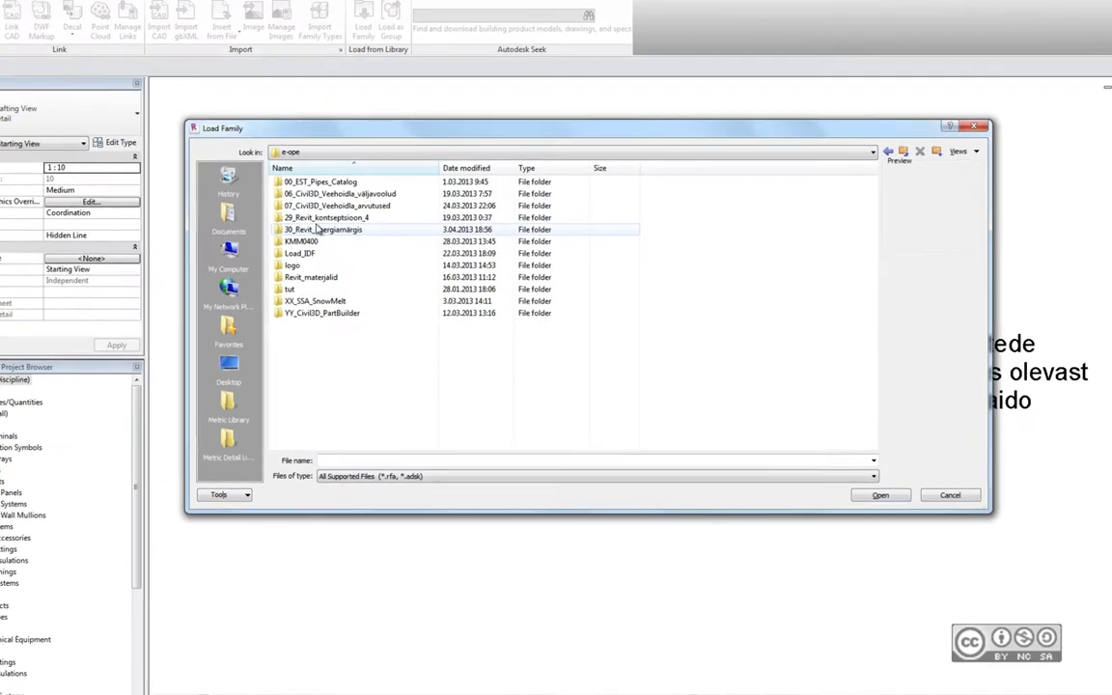
double_click(365, 240)
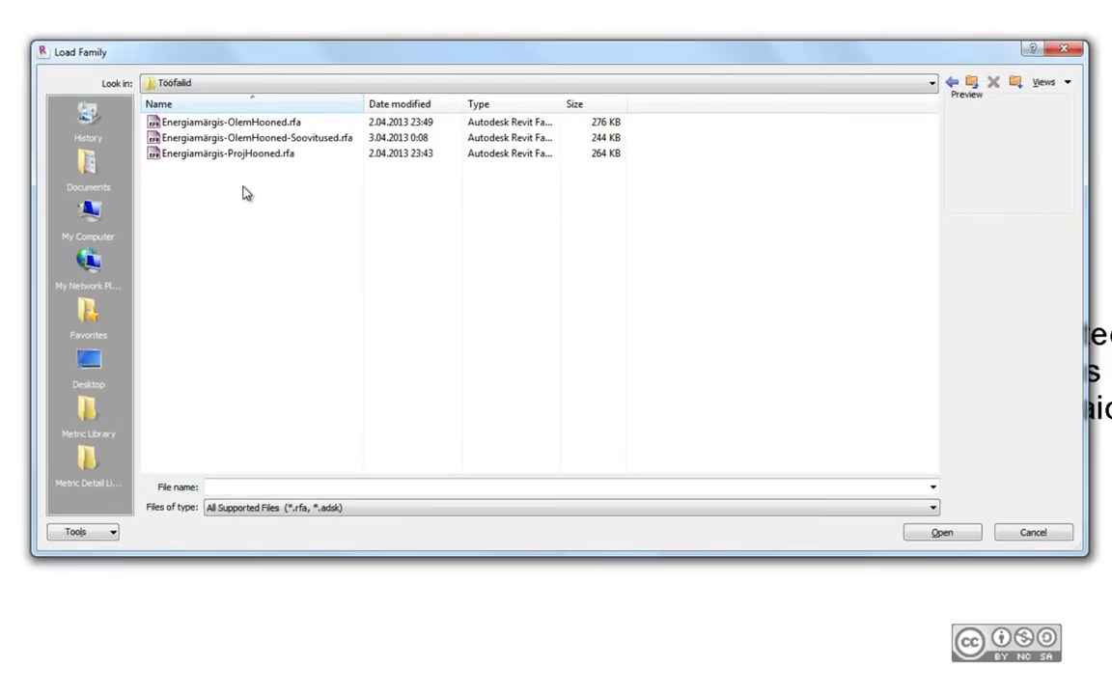
Step: Preview the Energiamärgis families, then open Energiamärgis-ProjHooned.rfa
left_click(253, 153)
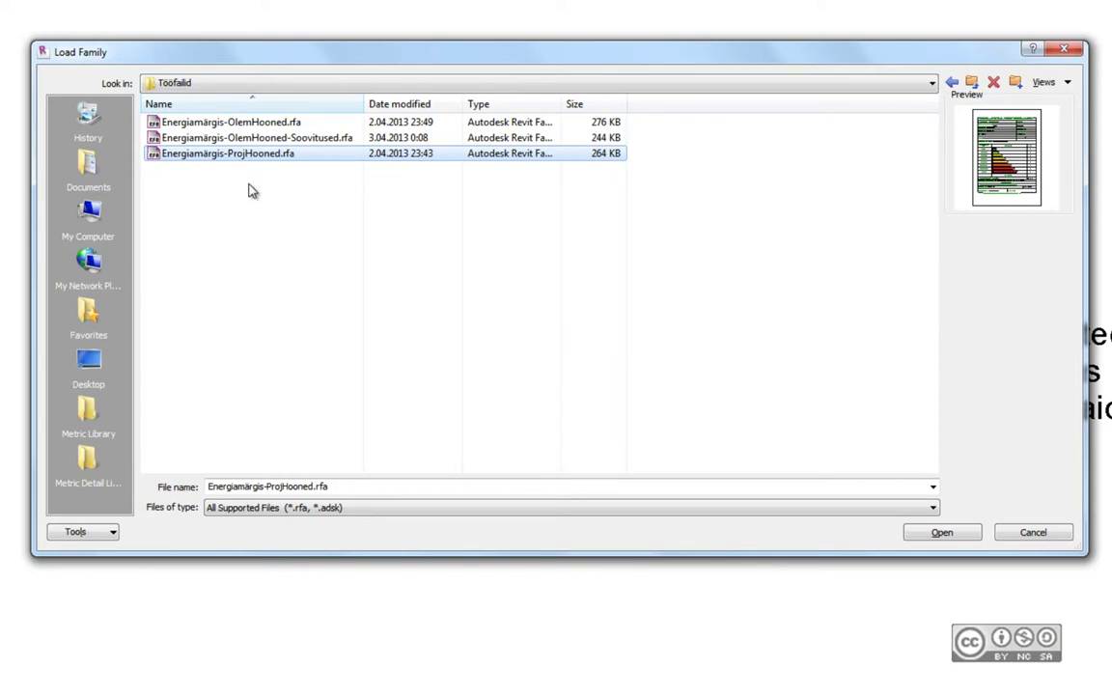
left_click(258, 123)
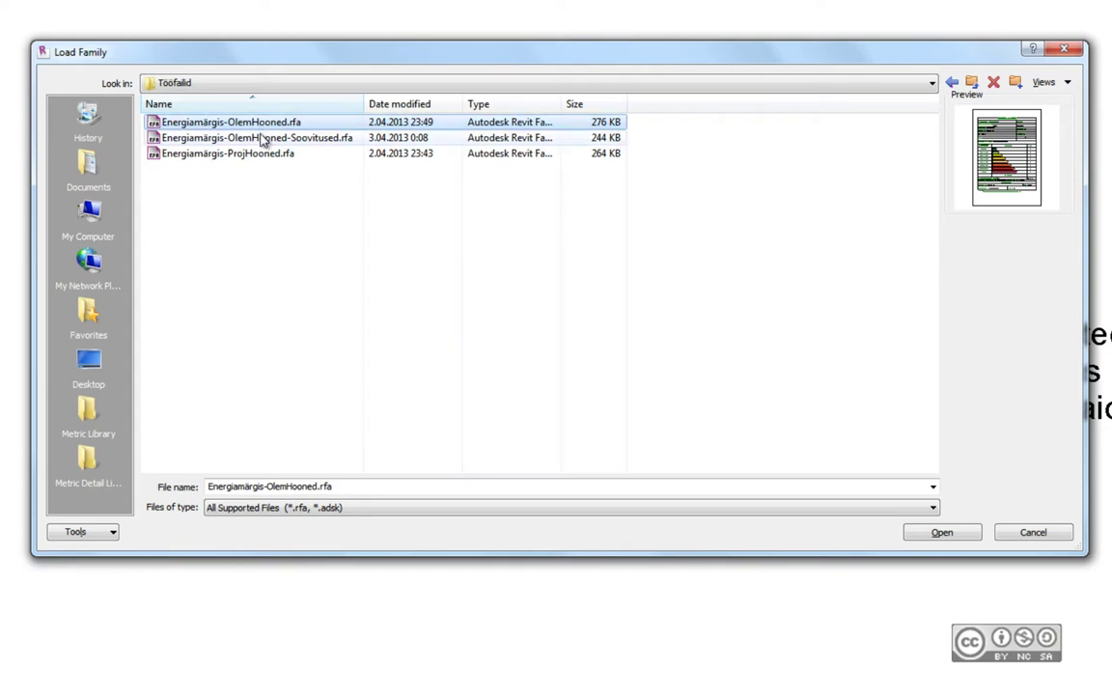
left_click(262, 139)
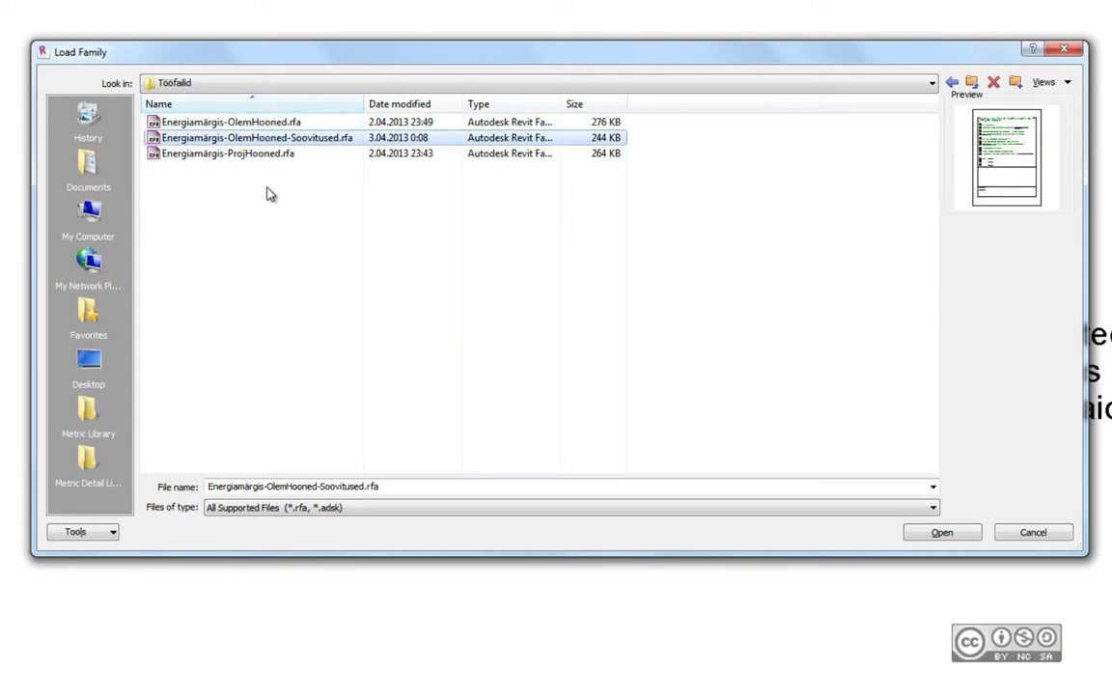
left_click(230, 155)
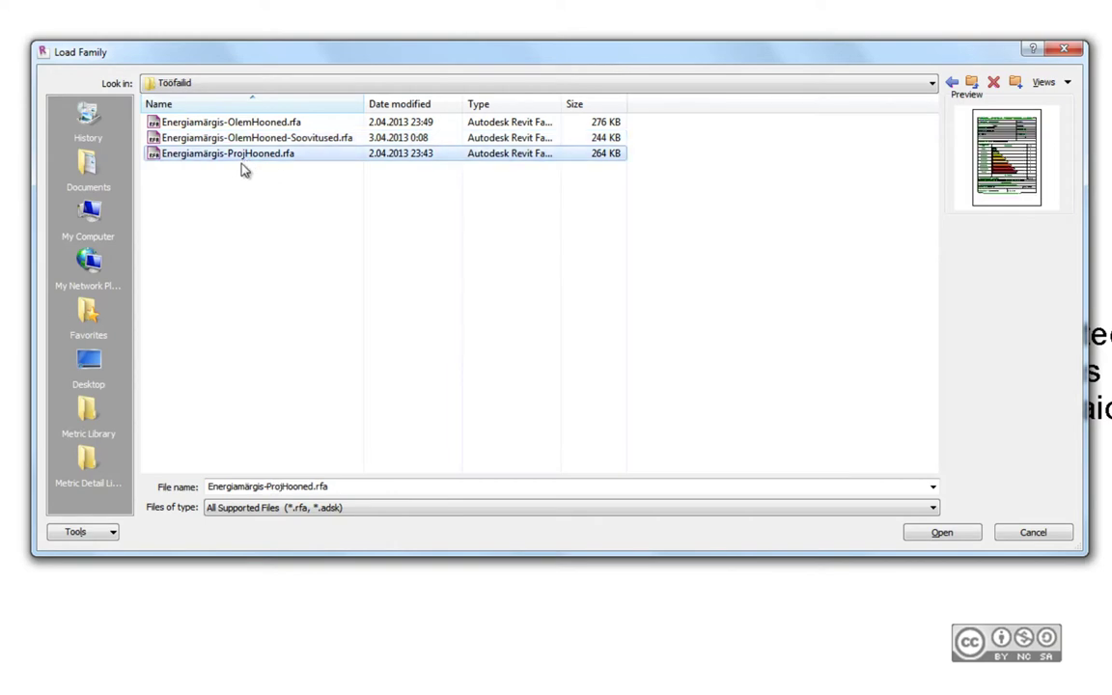
left_click(942, 534)
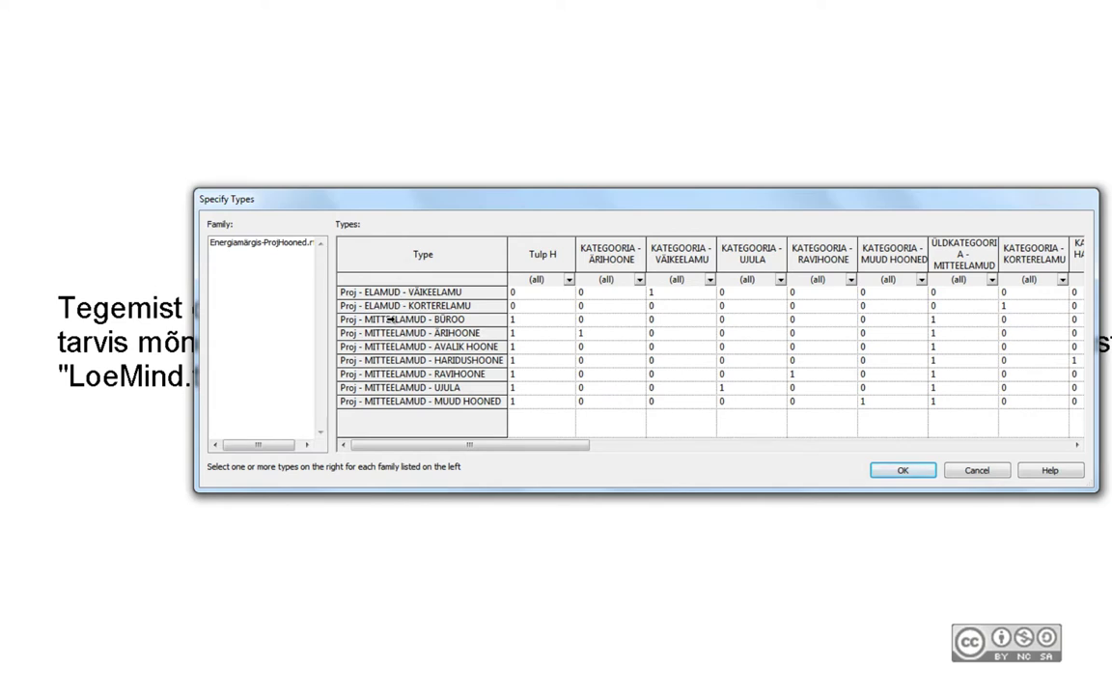
Step: Select all nine Proj types, from VÄIKEELAMU to the last, and load them
left_click(380, 319)
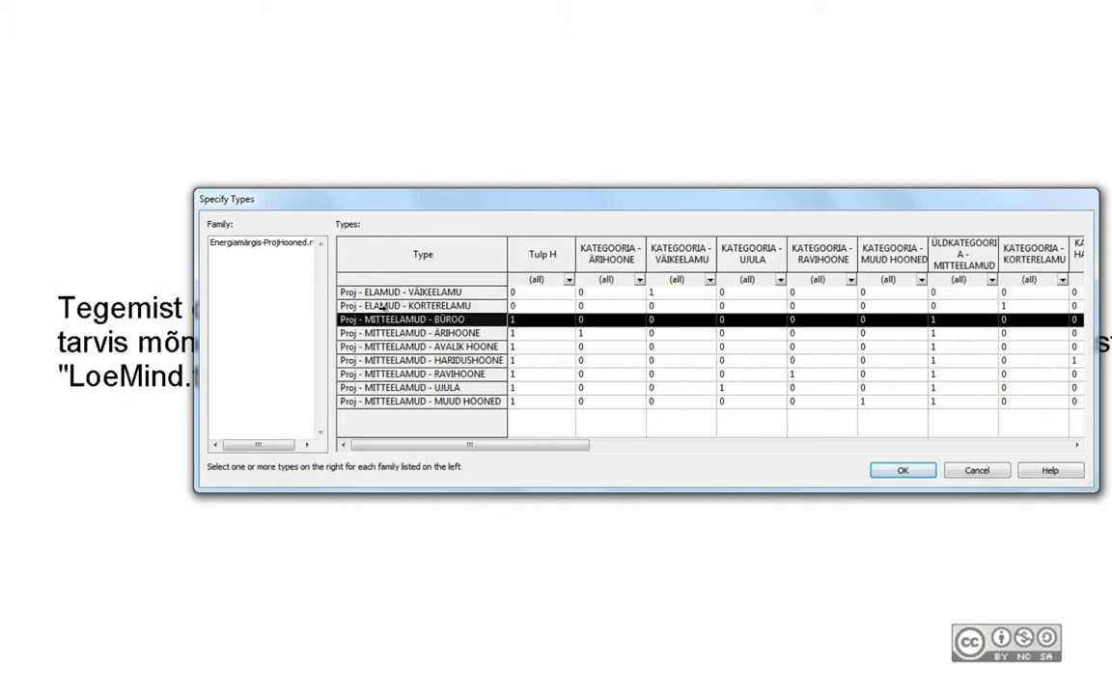
left_click(383, 292, "ctrl")
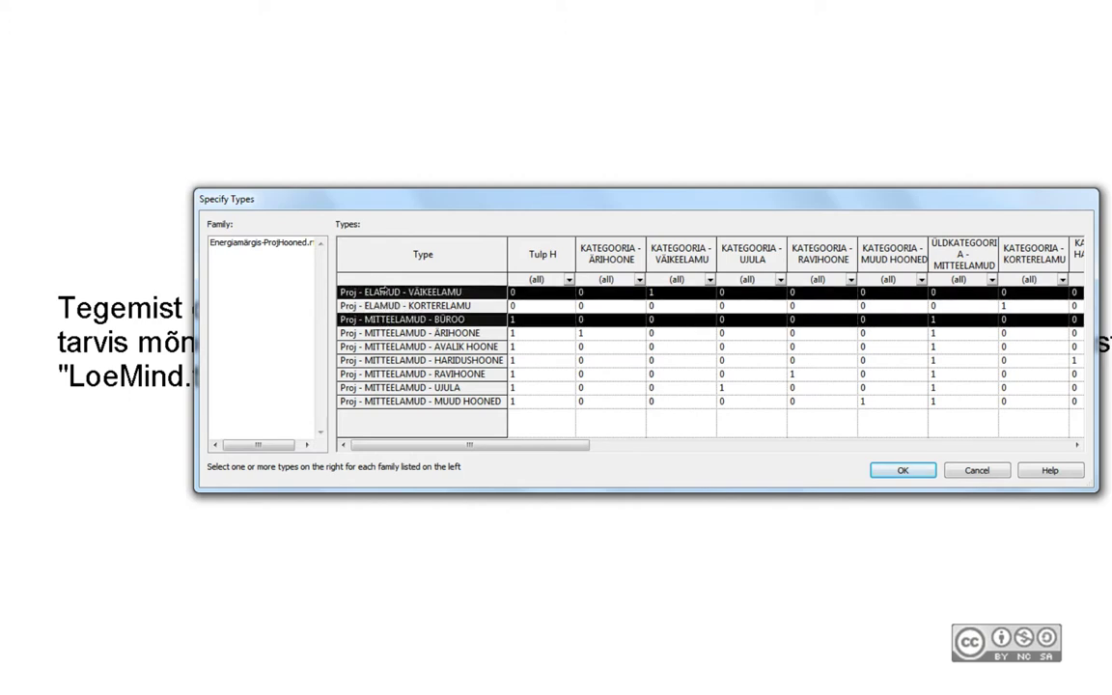
left_click(383, 291, "ctrl")
left_click(383, 292)
left_click(395, 402, "shift")
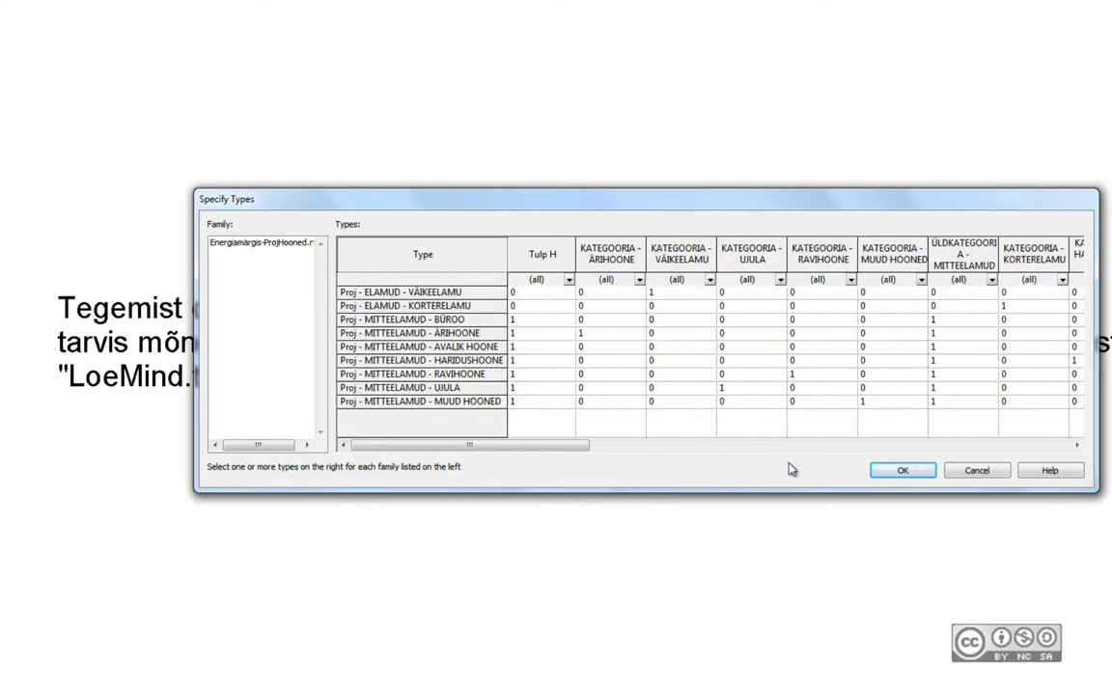
left_click(904, 471)
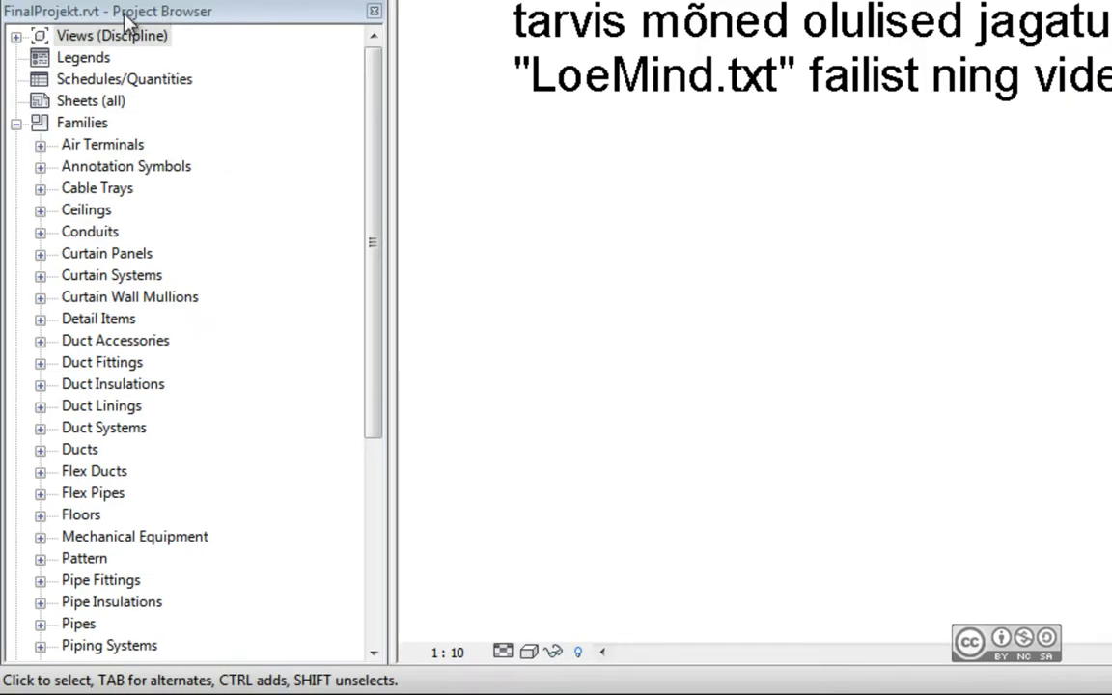
Step: Expand Annotation Symbols to show the Energiamärgis-ProjHooned family's types
left_click(39, 167)
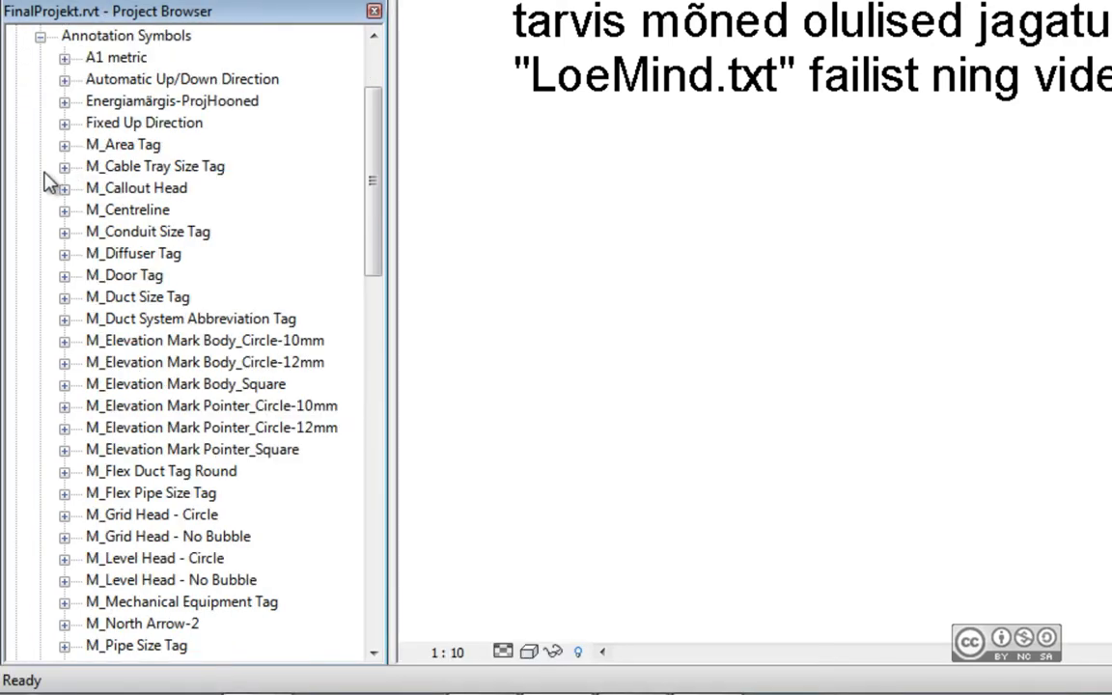
left_click(152, 102)
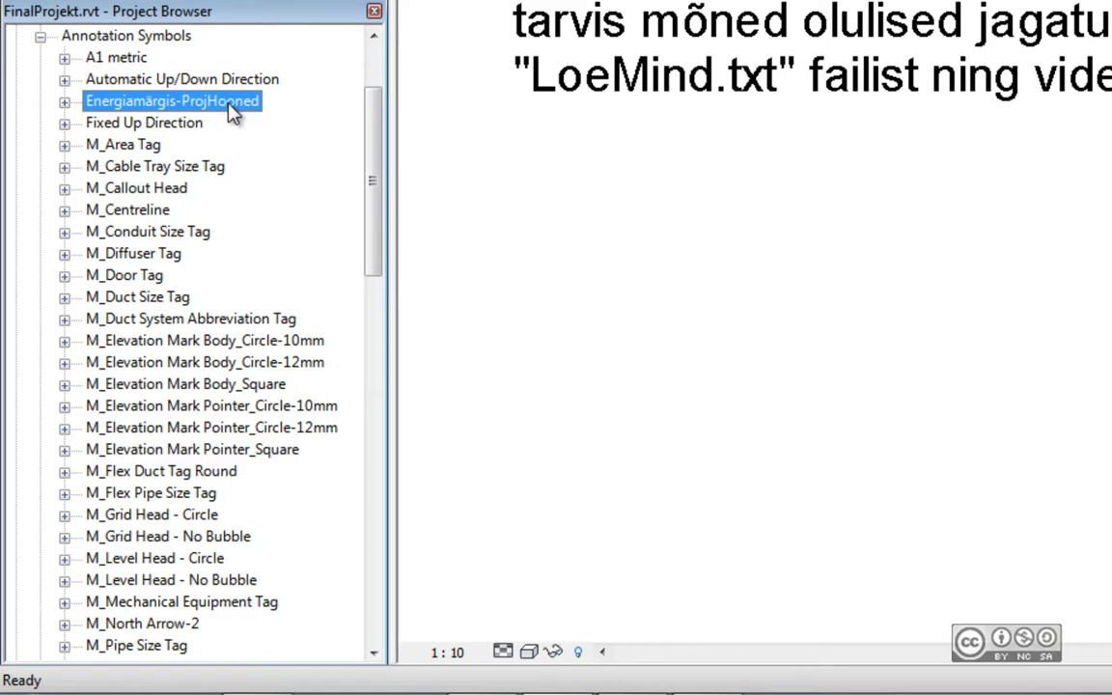
left_click(64, 101)
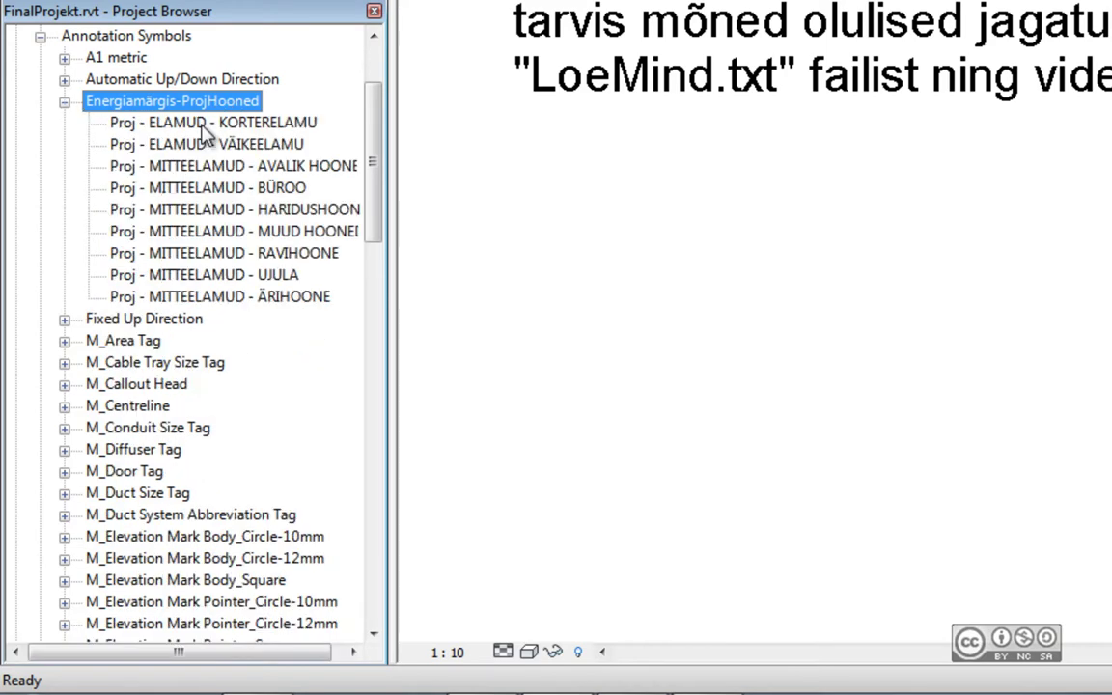
scroll(155, 243, "up", 2)
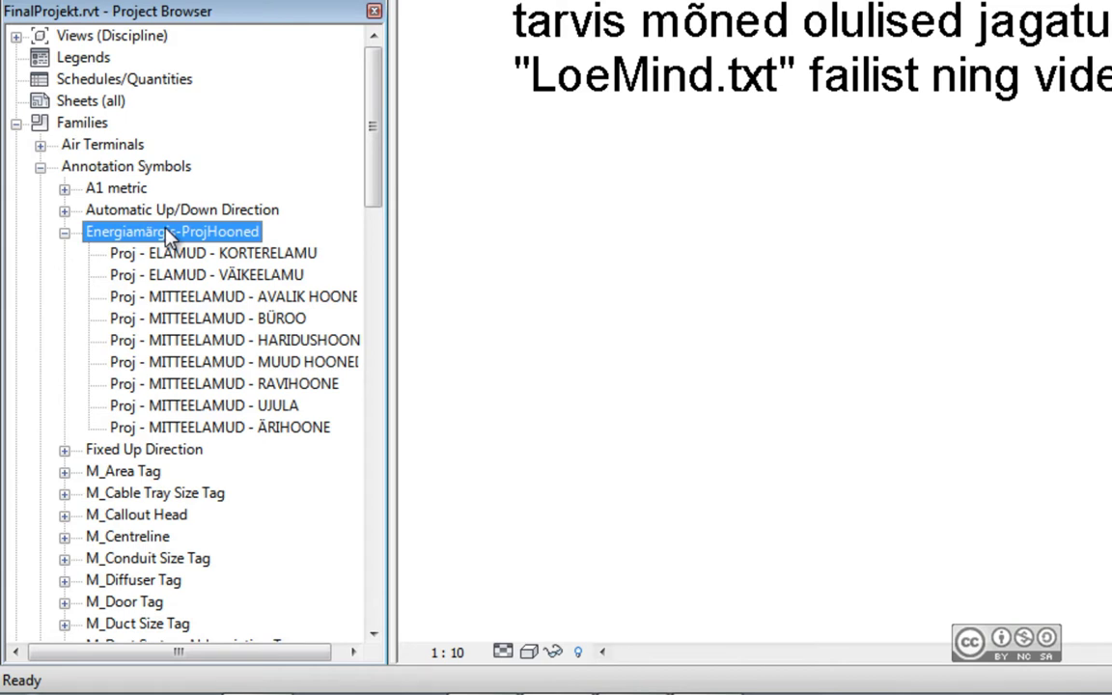
Step: Start a new sheet from Sheets (all) with the Proj - ELAMUD - VÄIKEELAMU titleblock selected
right_click(77, 103)
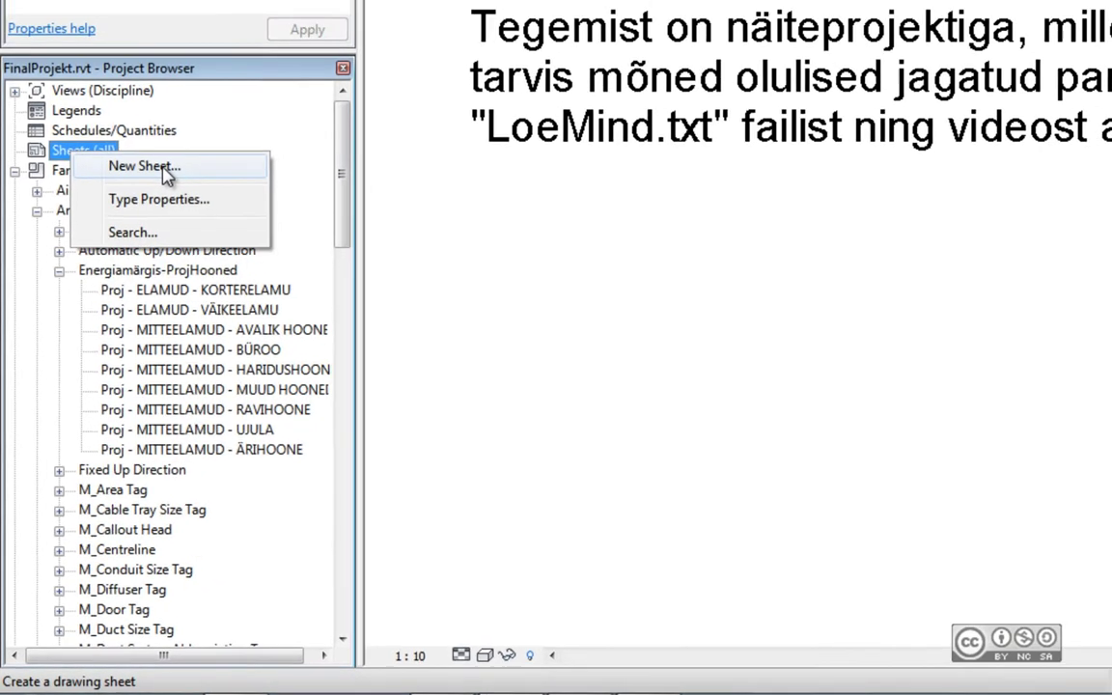
left_click(164, 169)
left_click(708, 95)
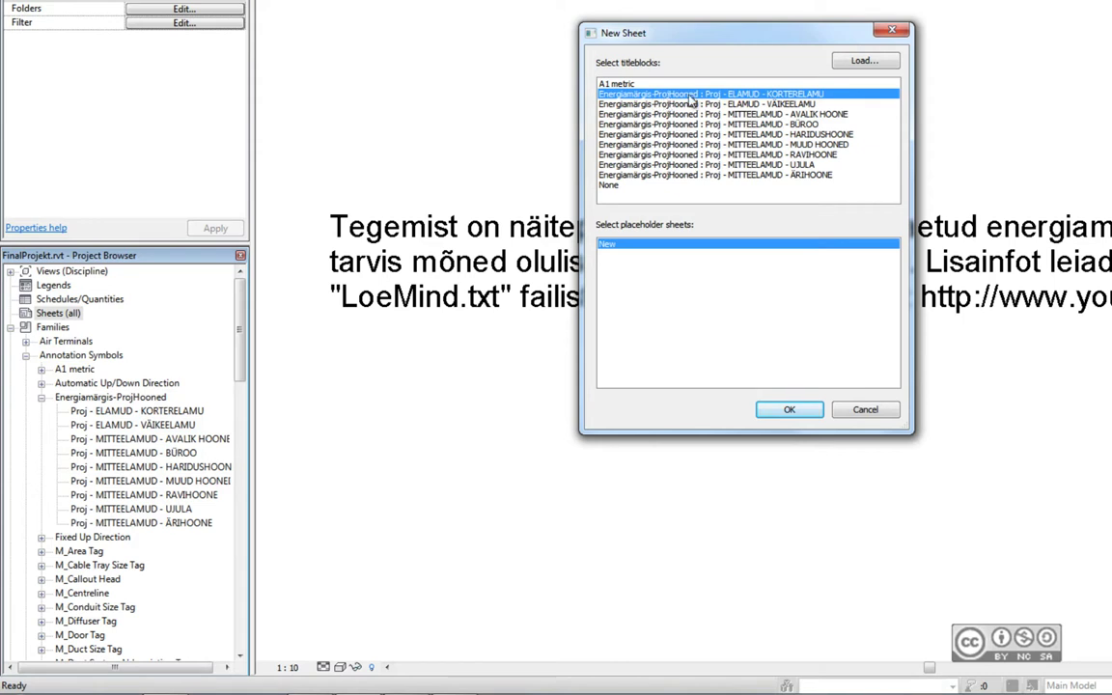
left_click(672, 104)
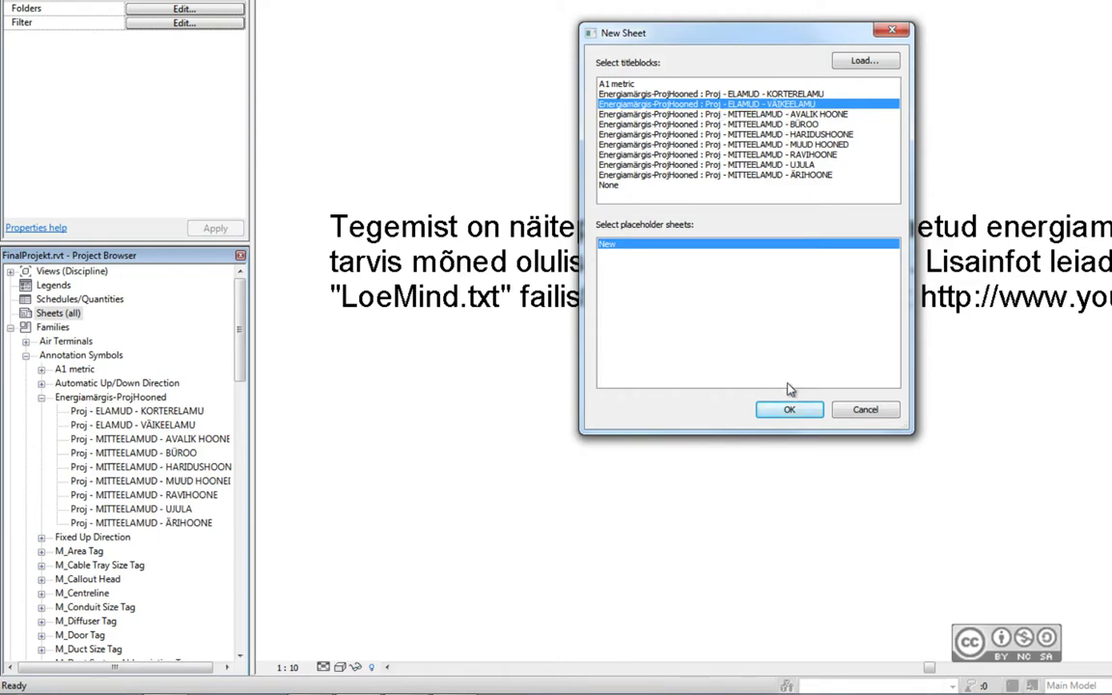
Step: Create sheet A118 with the VÄIKEELAMU titleblock and zoom in on its ELAMUD building data
left_click(780, 414)
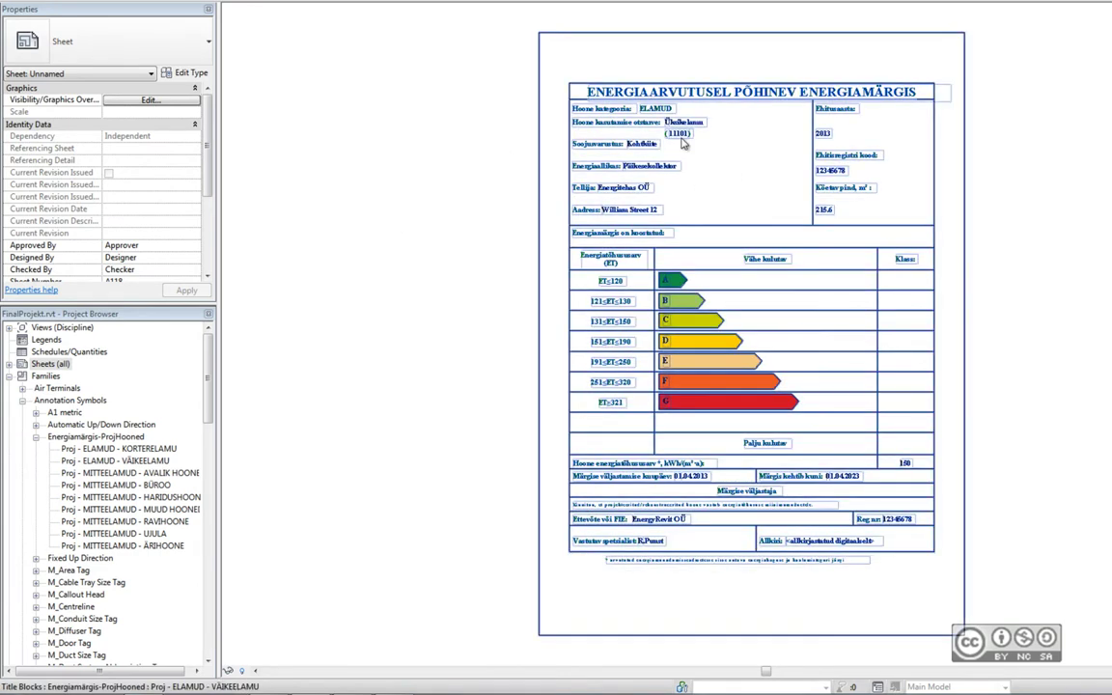
scroll(643, 129, "up", 4)
scroll(510, 148, "up", 2)
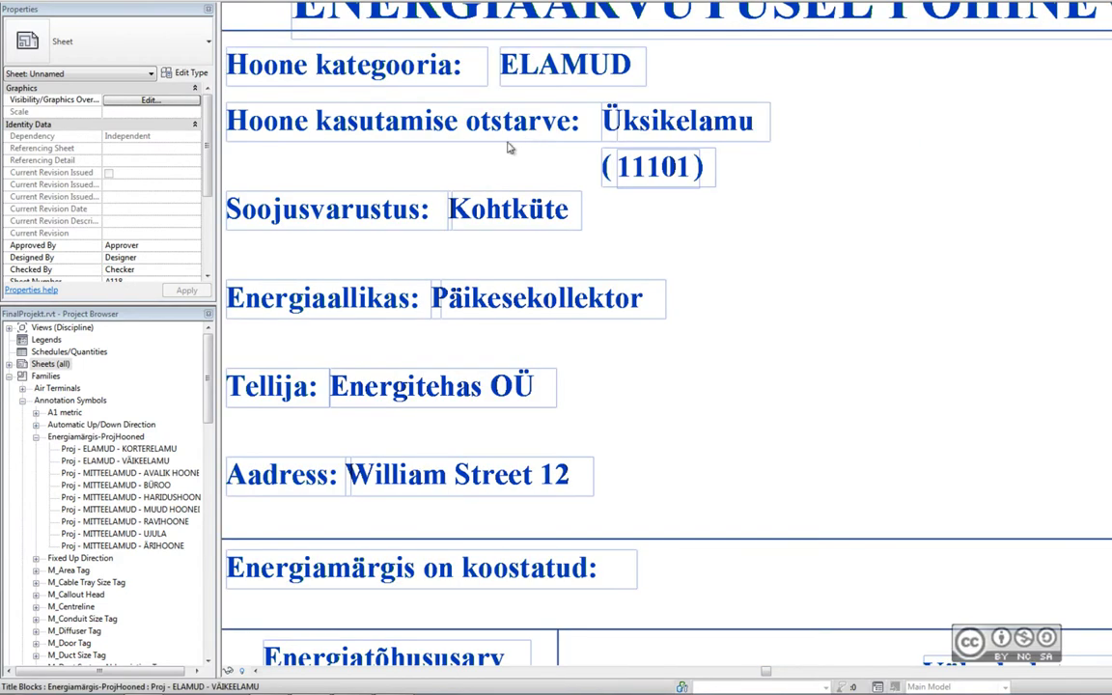
scroll(510, 147, "down", 1)
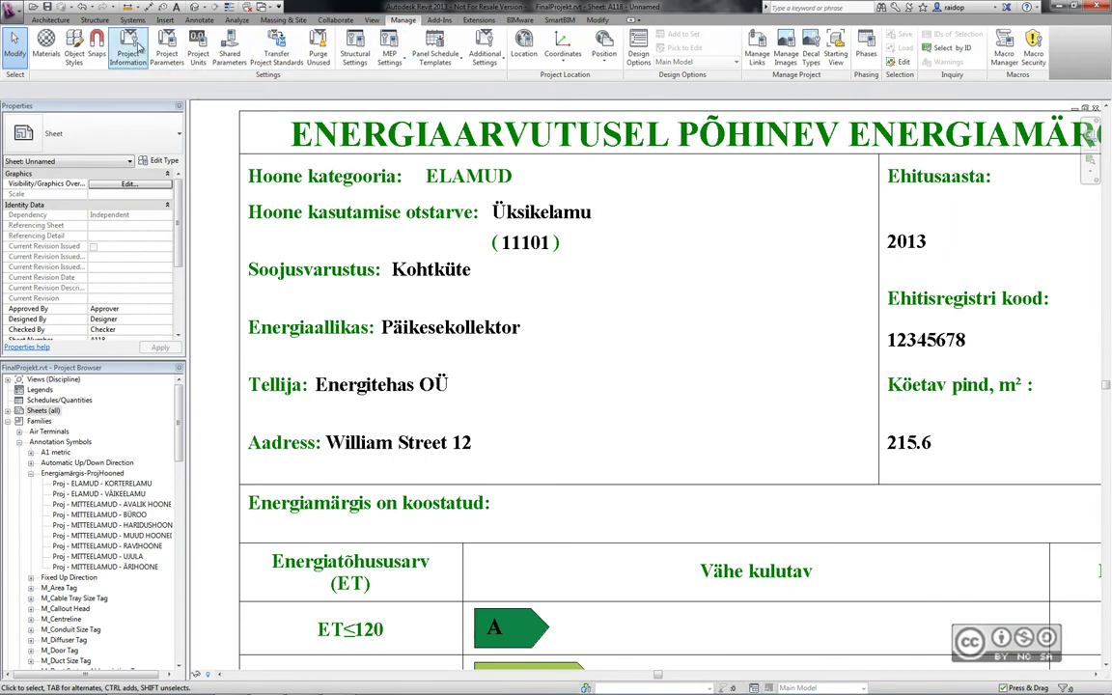
Step: Change Köetav pind in Project Information from 215.6 to 150 and check the label
left_click(128, 50)
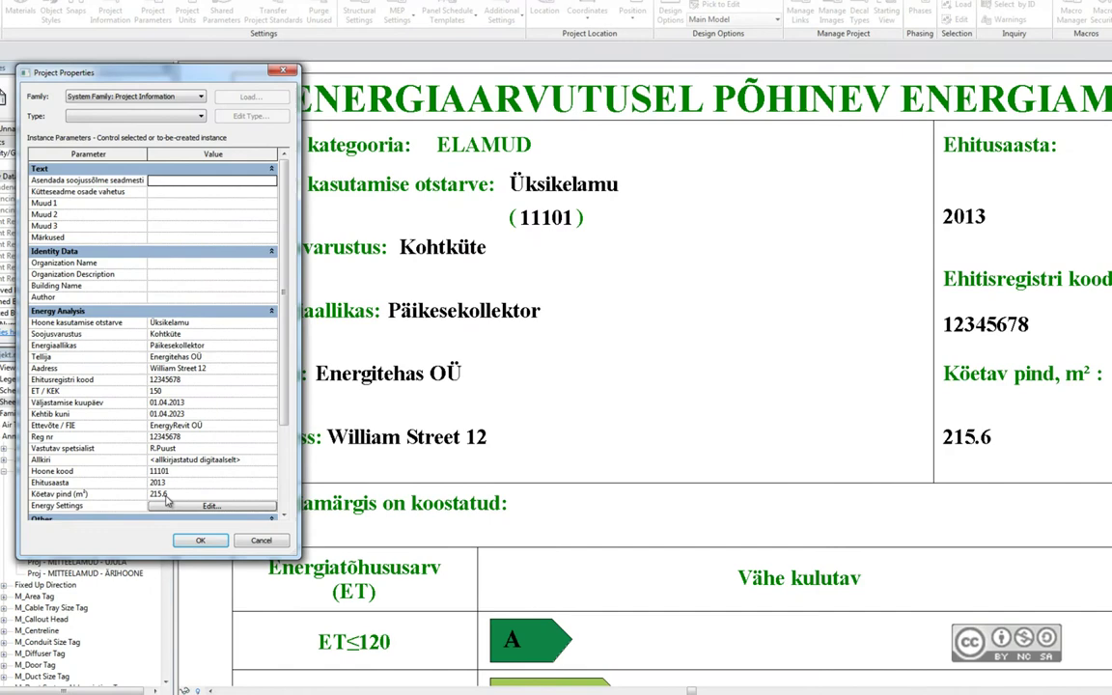
left_click(178, 494)
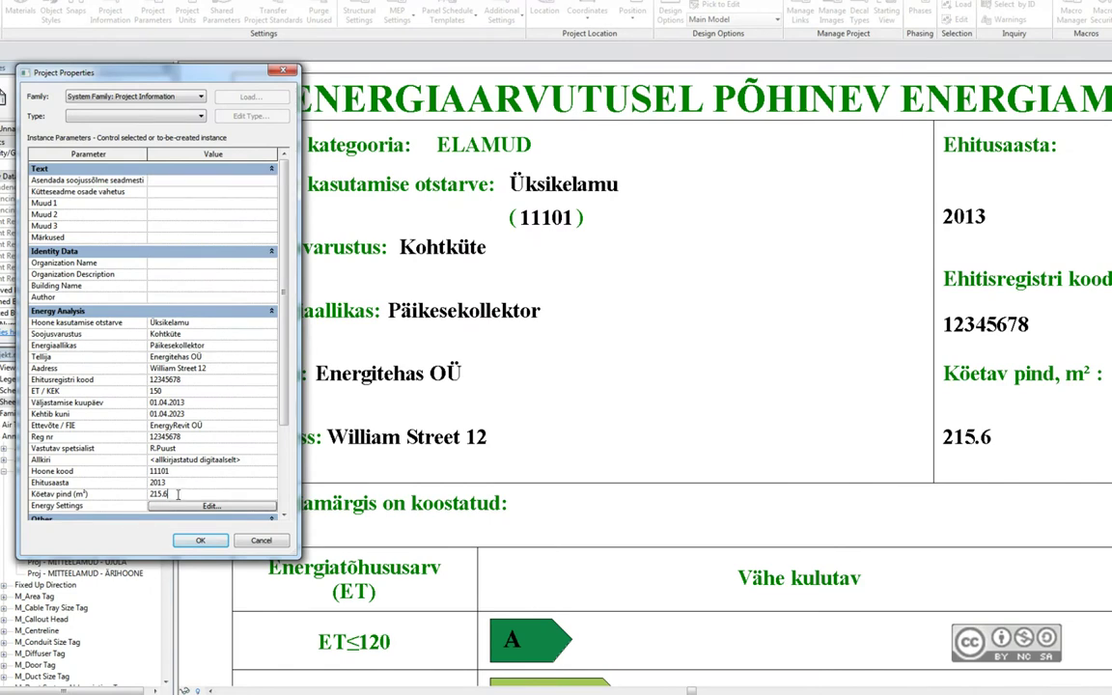
left_click_drag(179, 494, 145, 499)
type("50")
left_click(198, 542)
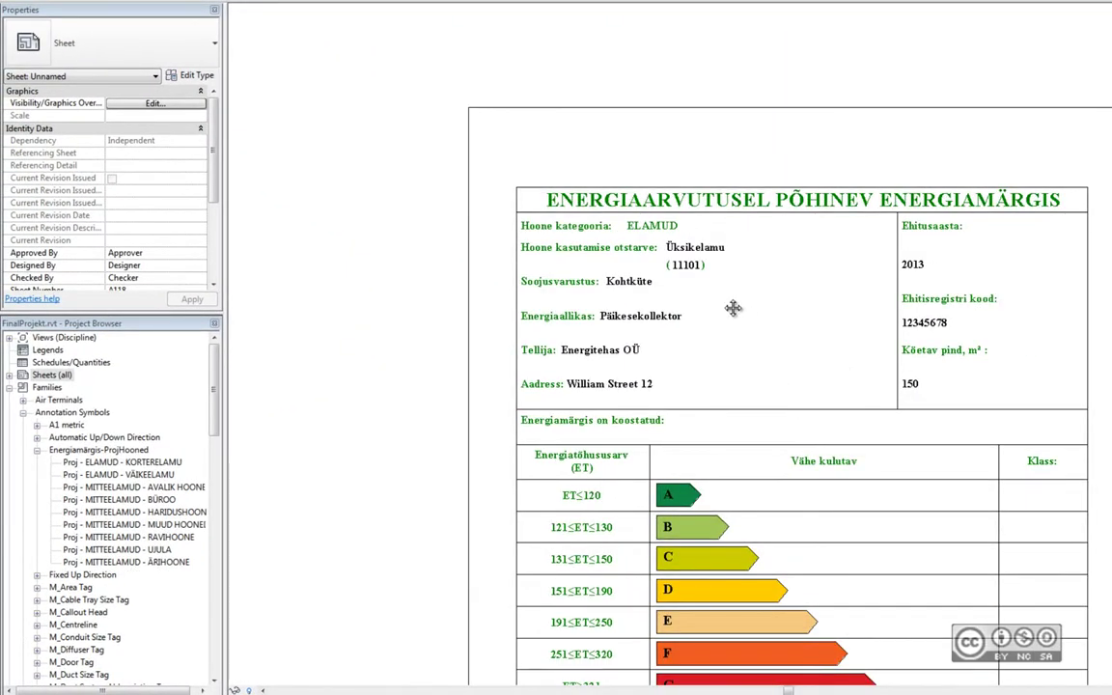
middle_click_drag(733, 308, 649, 135)
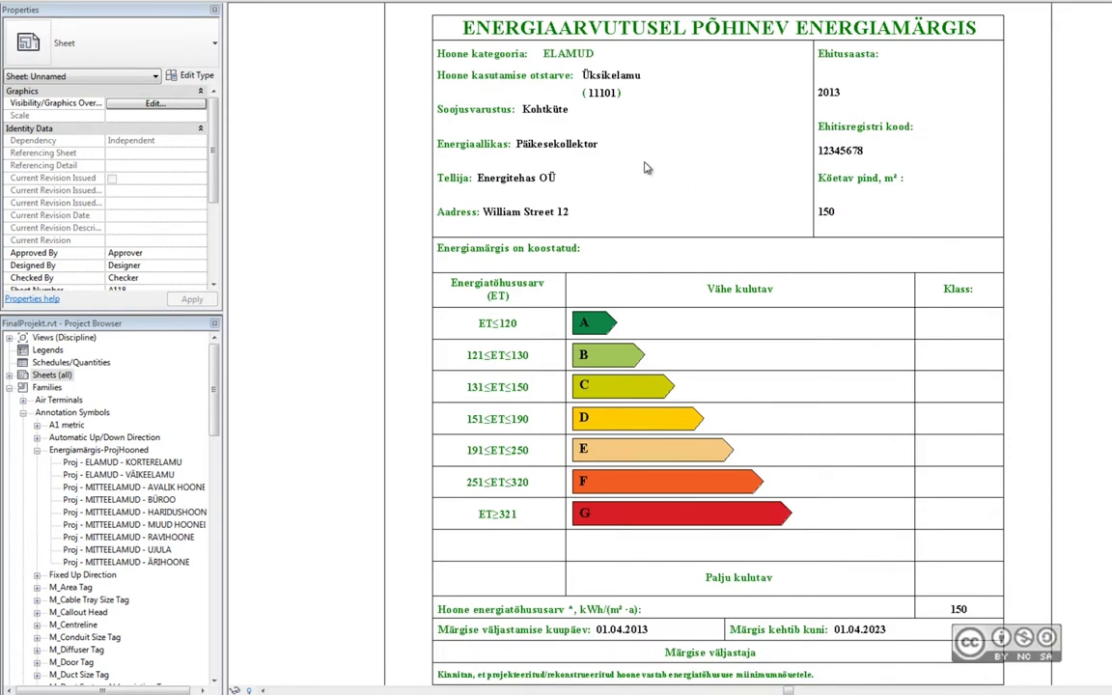
middle_click_drag(579, 166, 577, 210)
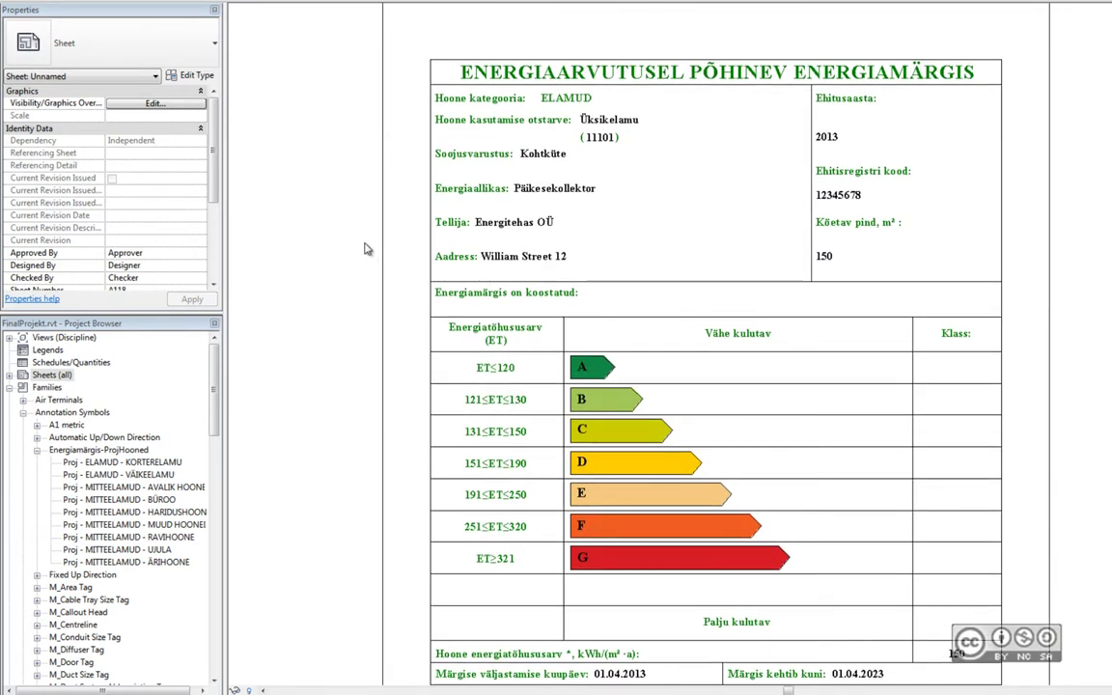
scroll(332, 222, "down", 2)
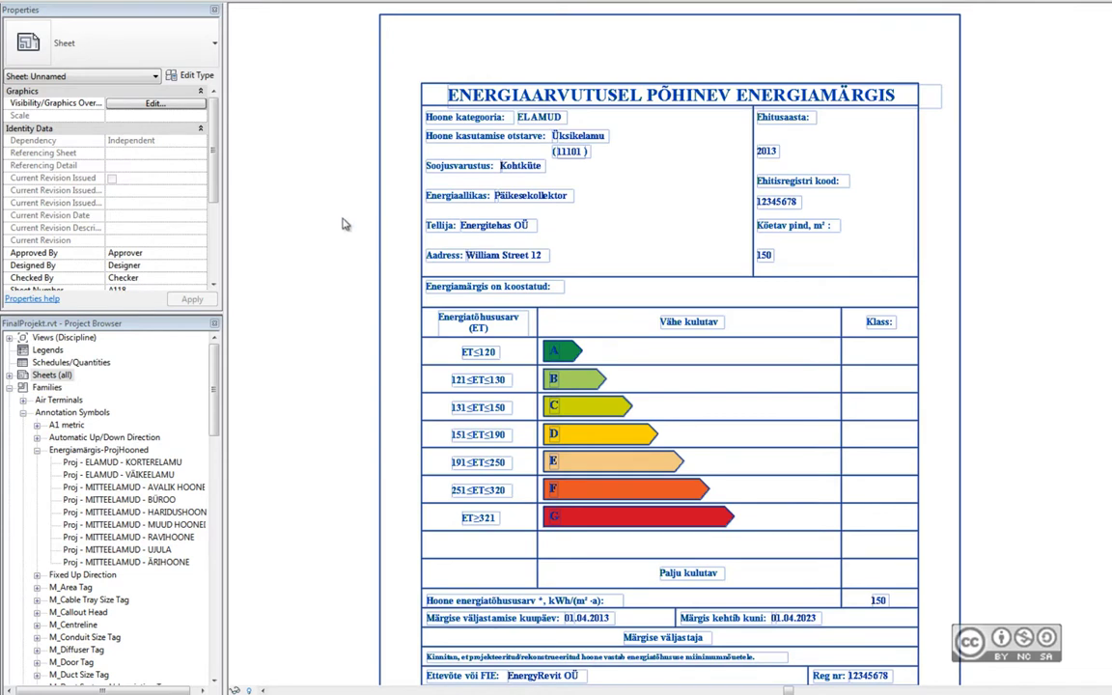
Step: Change the sheet's title block type to Proj - MITTEELAMUD - HARIDUSHOONE
left_click(340, 220)
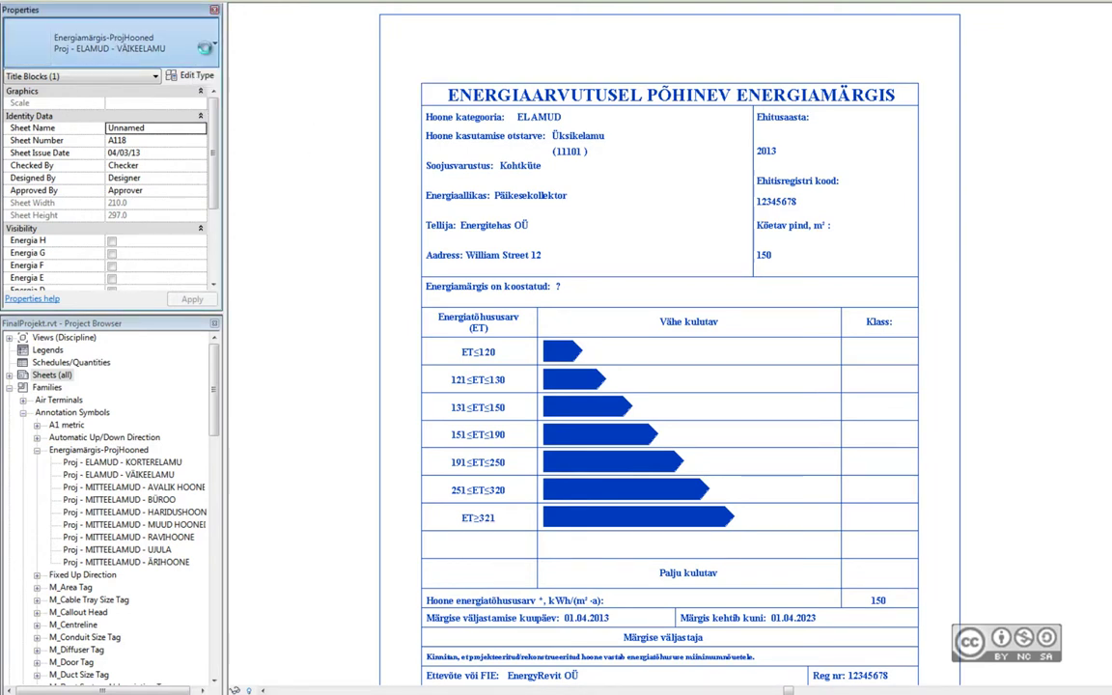
left_click(185, 47)
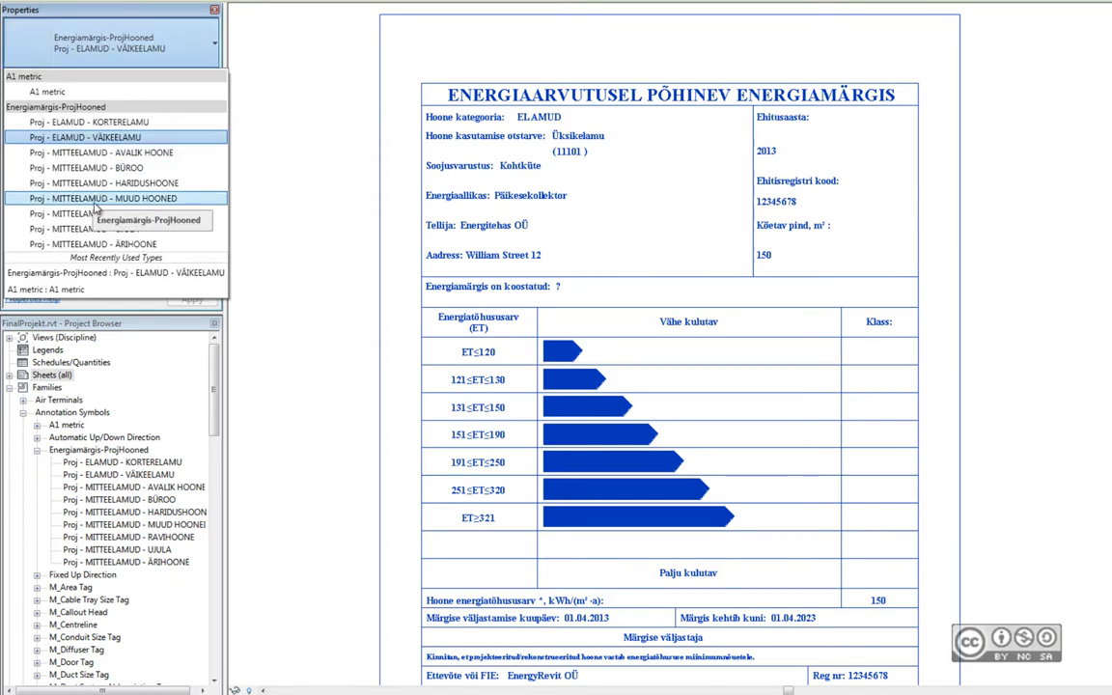
left_click(80, 183)
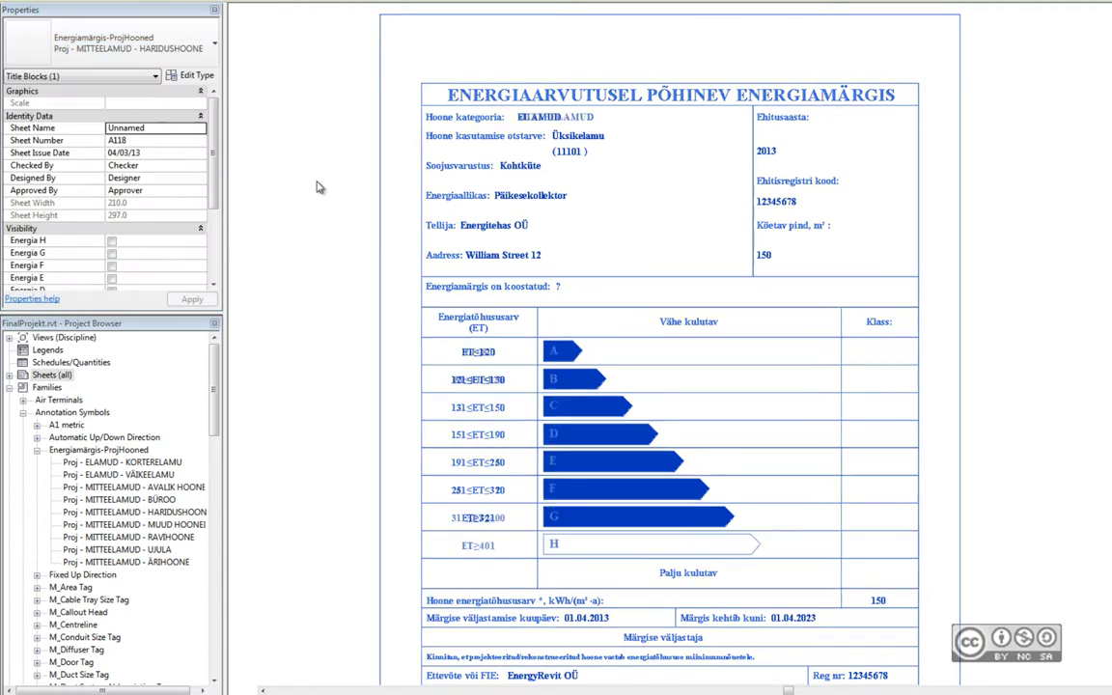
left_click(287, 136)
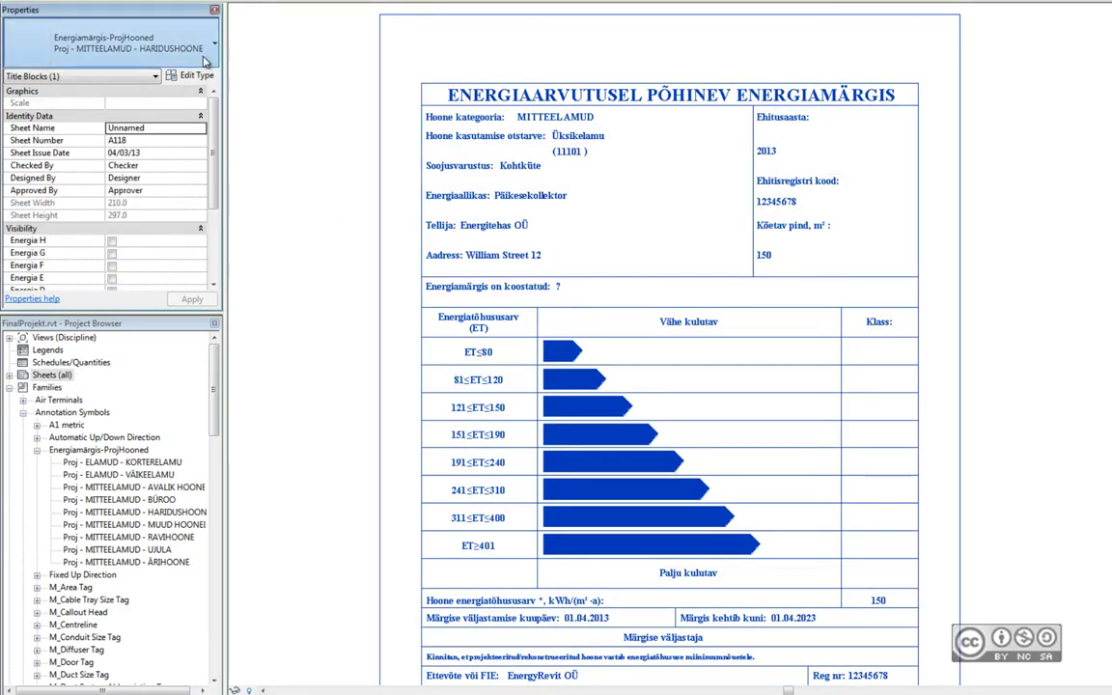
Step: Turn on the title block's Energia C visibility so class C shows beside 121≤ET≤150
left_click(115, 43)
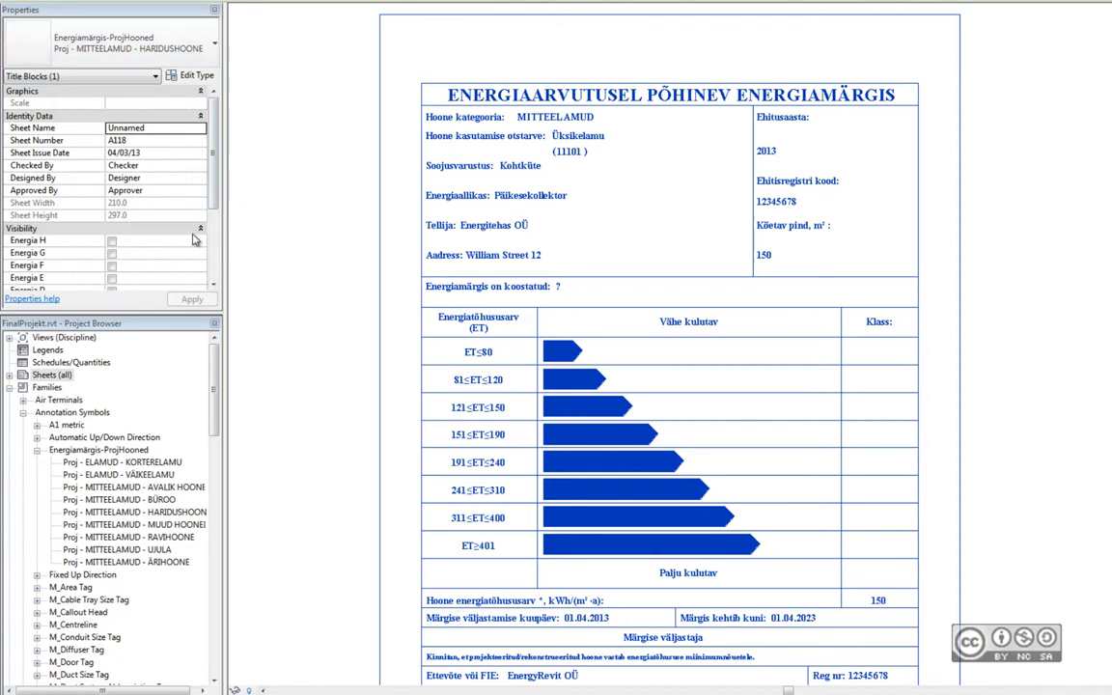
left_click_drag(214, 192, 217, 257)
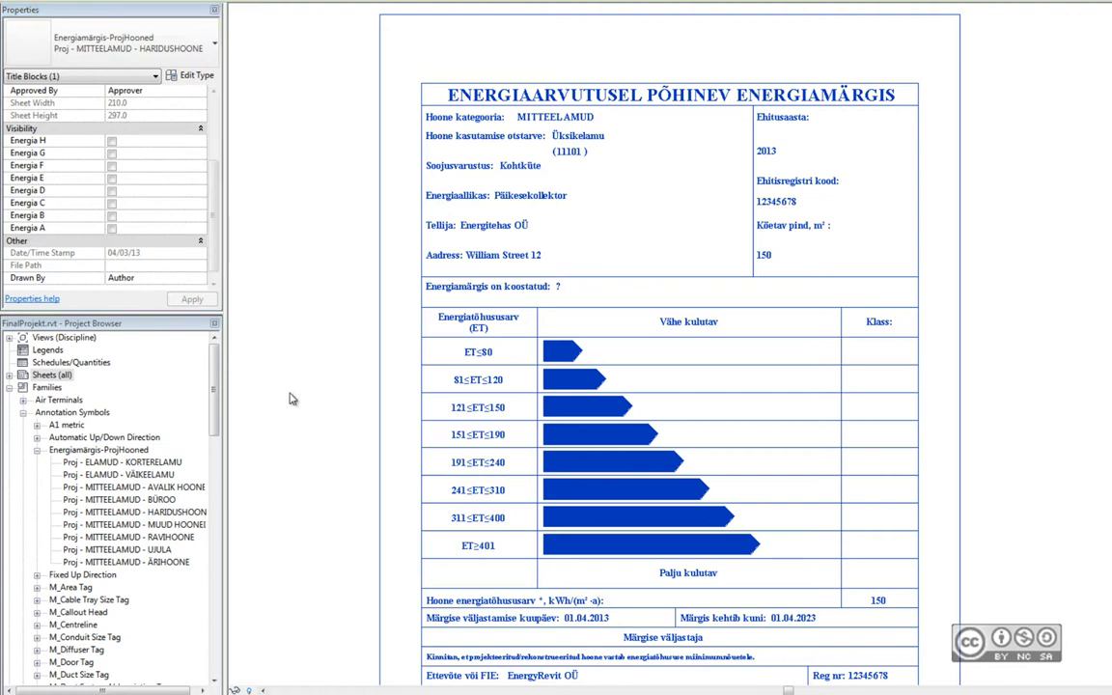
left_click(390, 579)
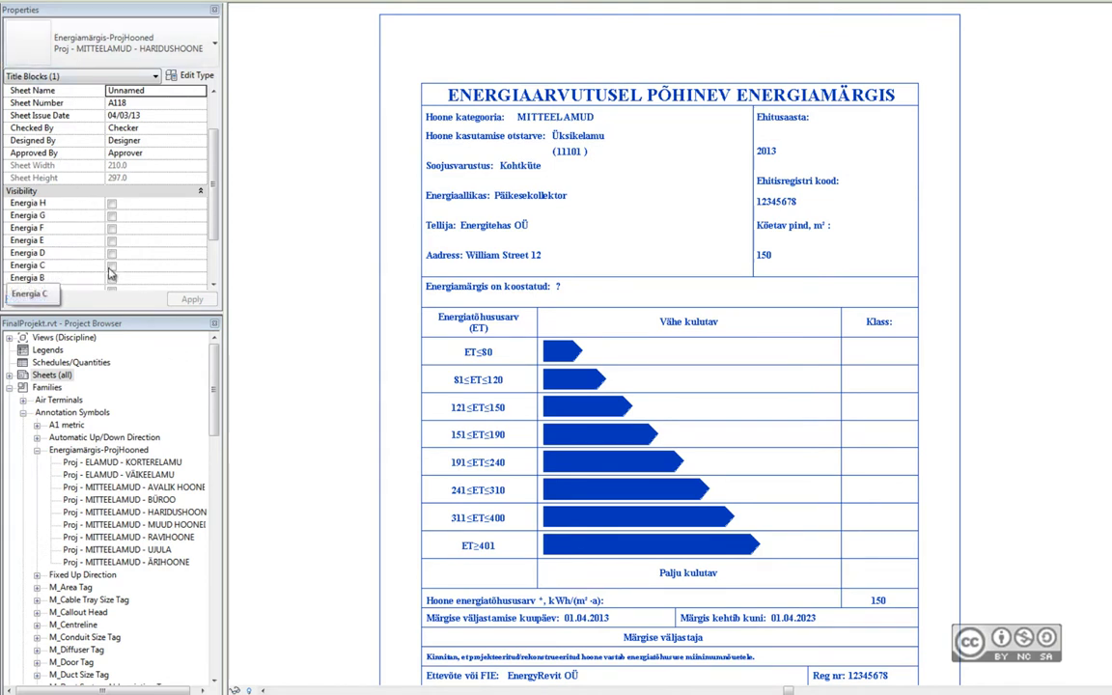
left_click(112, 266)
left_click(192, 299)
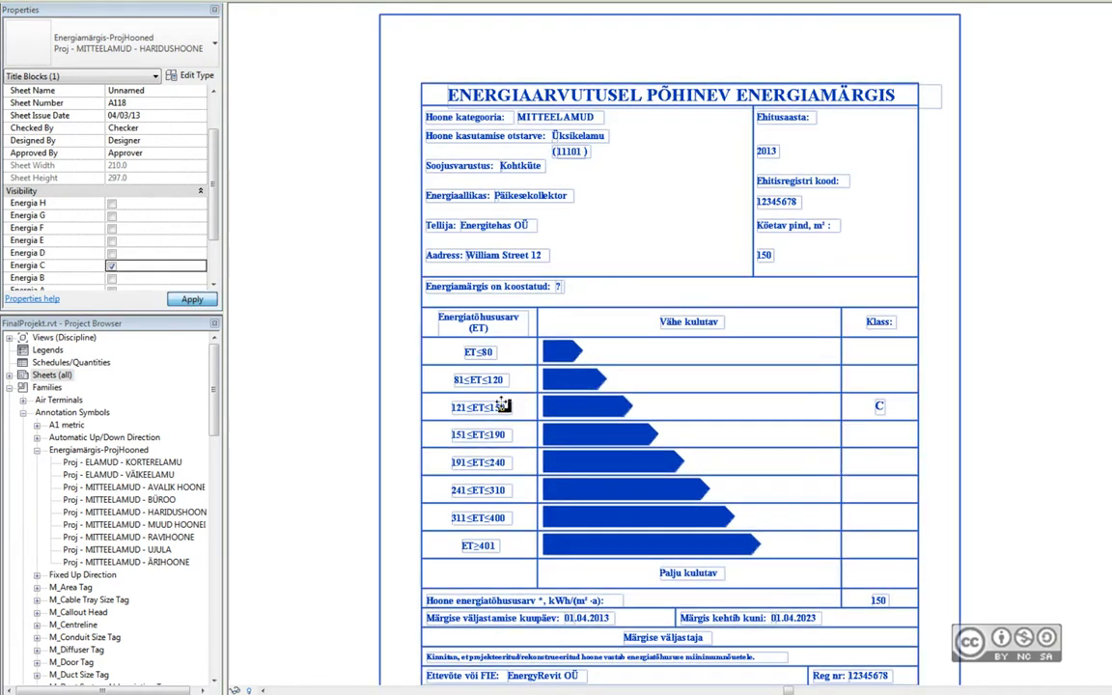
left_click(367, 379)
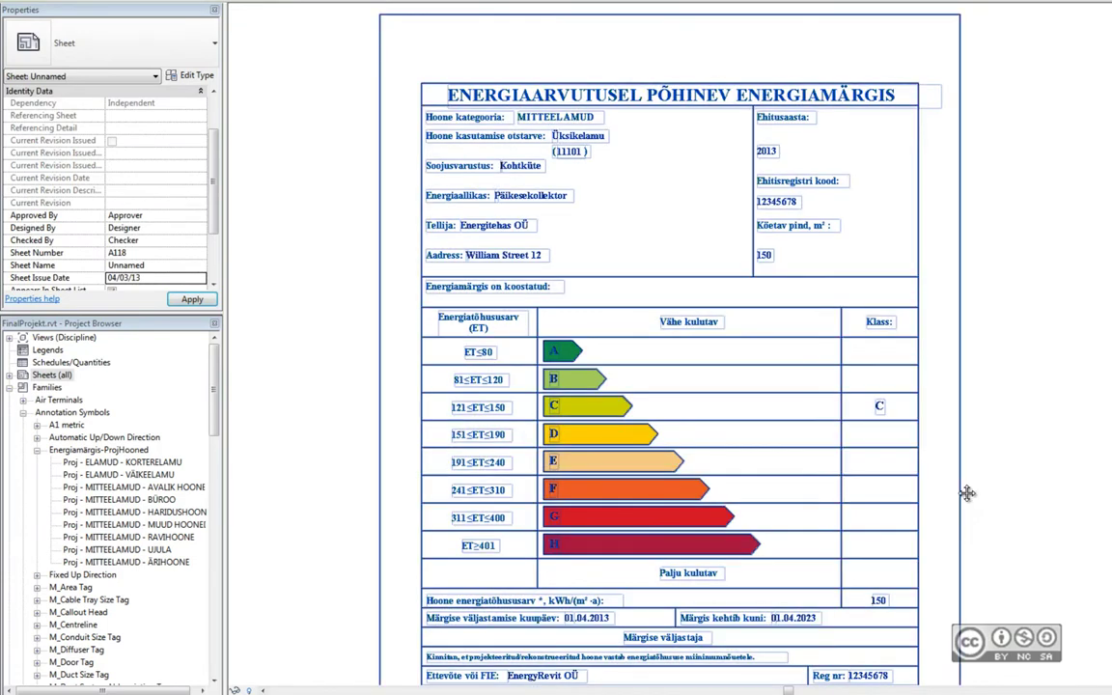
Step: Zoom out and recentre the whole A118 sheet, then switch to the Insert tab
middle_click_drag(999, 361, 993, 320)
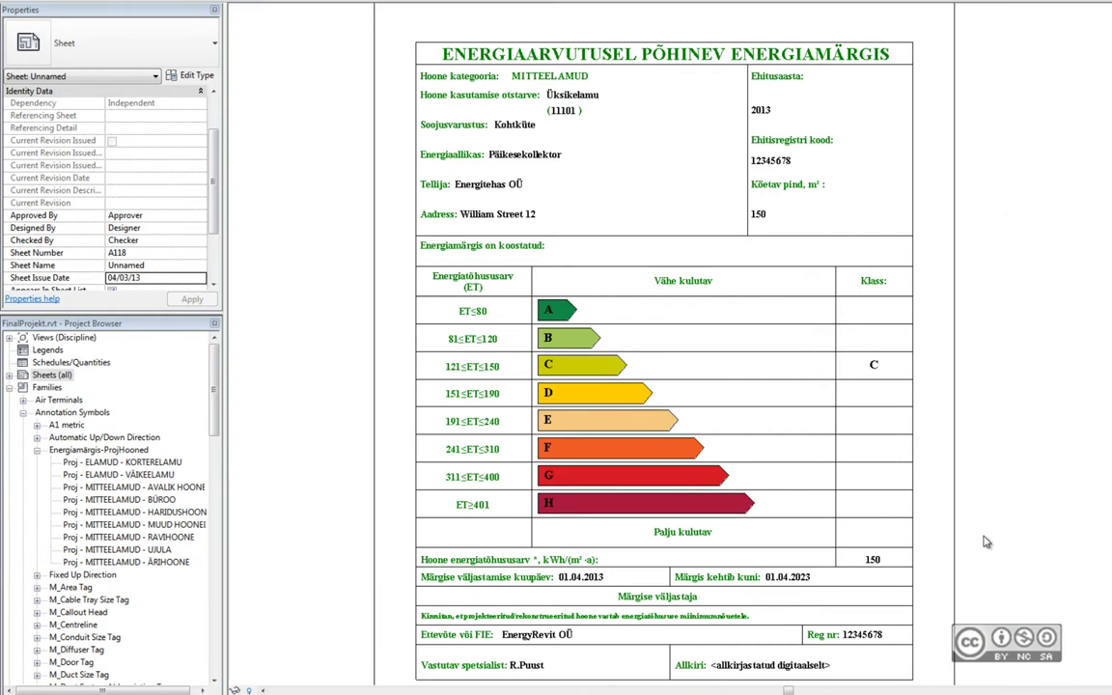
scroll(1038, 422, "down", 3)
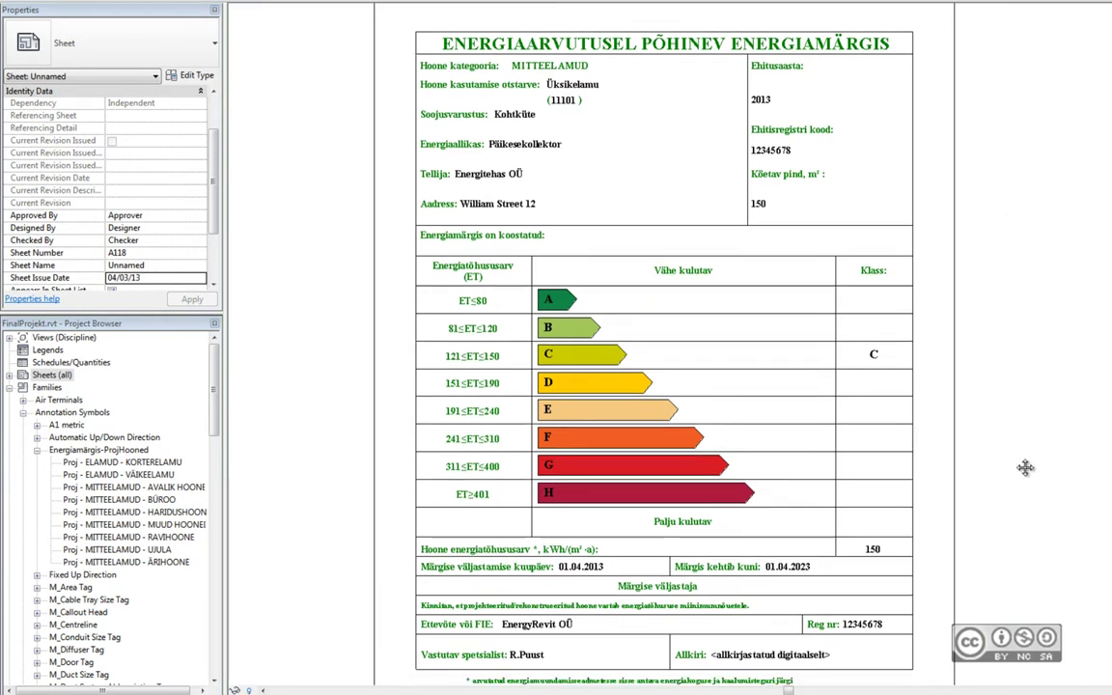
middle_click_drag(1038, 422, 975, 400)
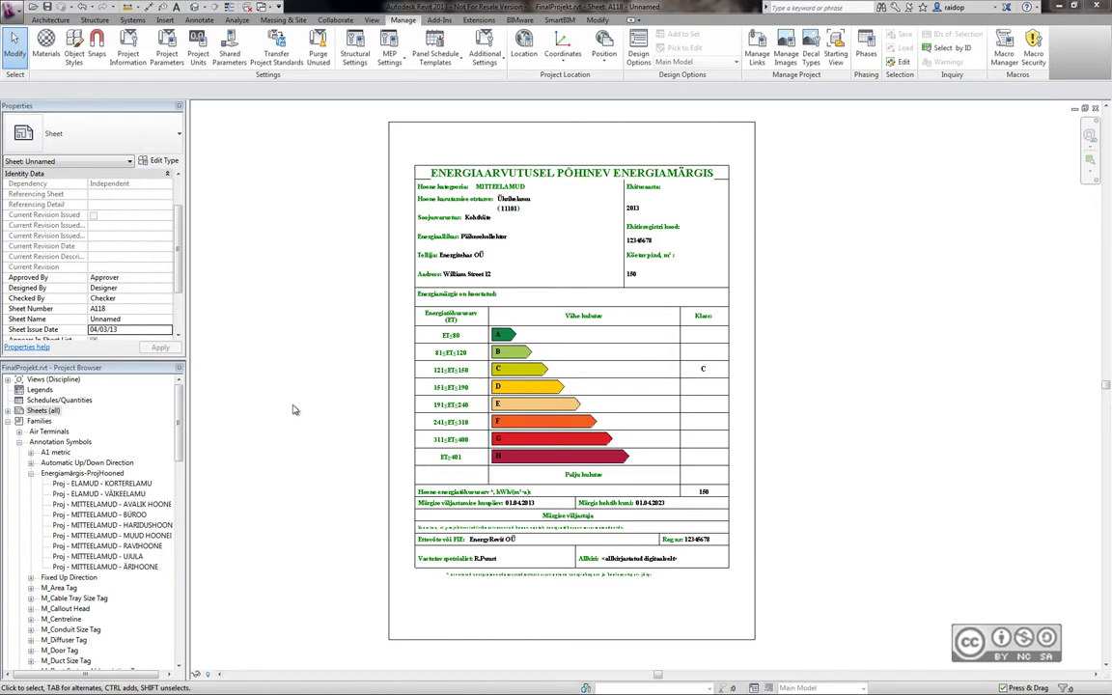
left_click(159, 20)
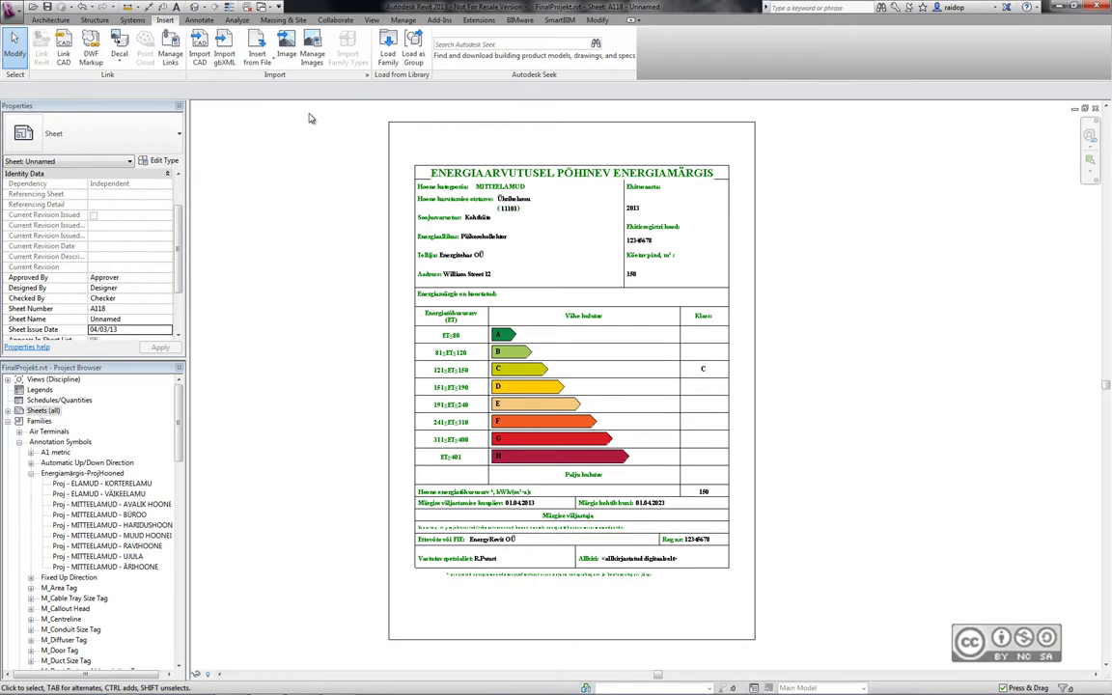
Step: Load Energiamärgis-OlemHooned.rfa from the Tööfailid folder on drive D:
left_click(383, 56)
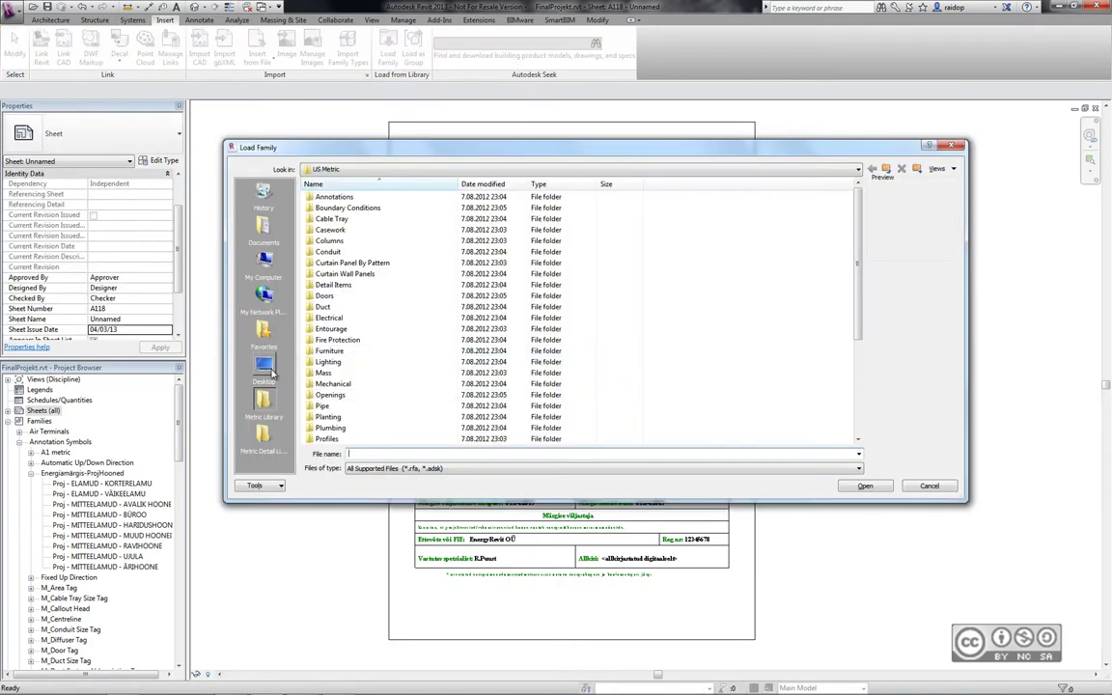
left_click(263, 263)
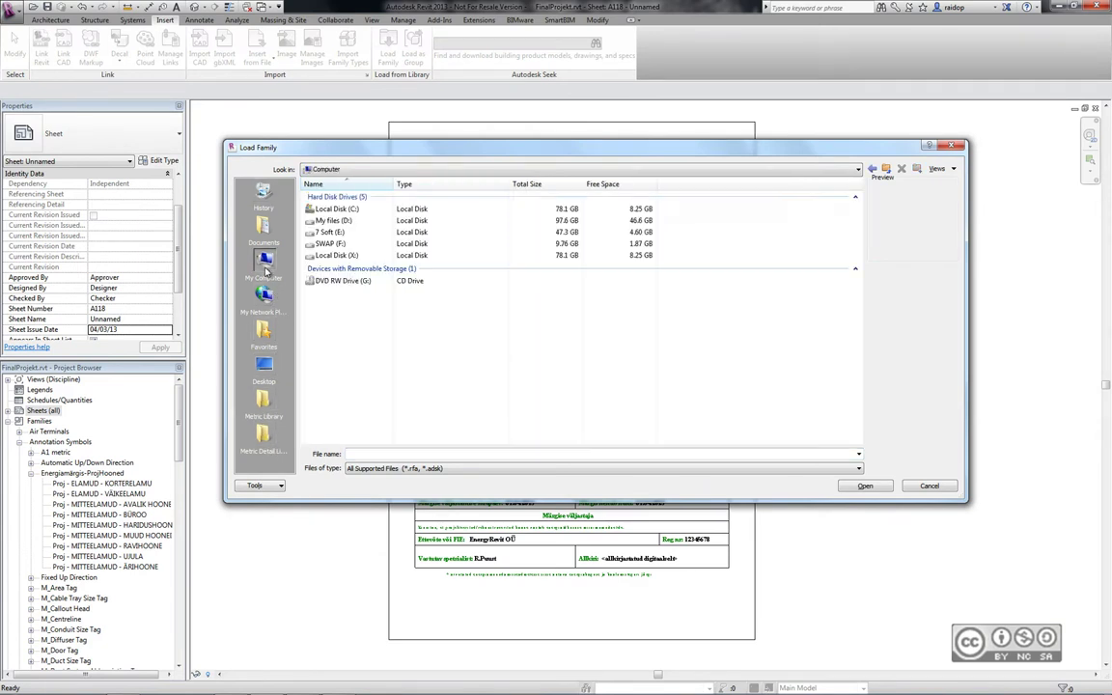
double_click(330, 221)
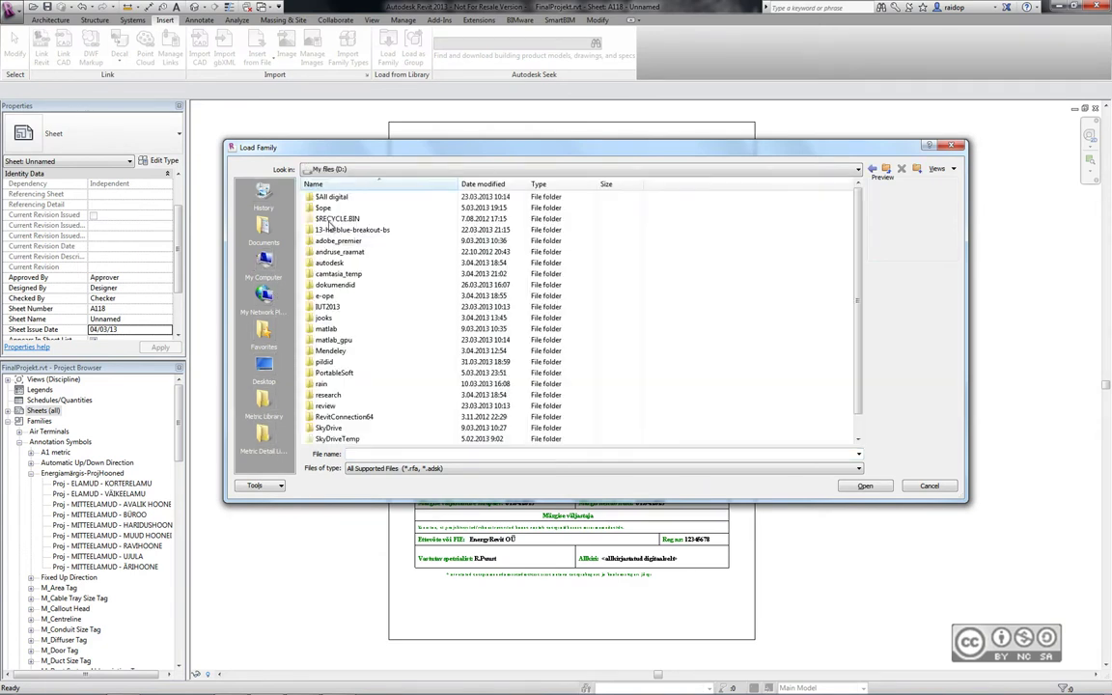
double_click(325, 297)
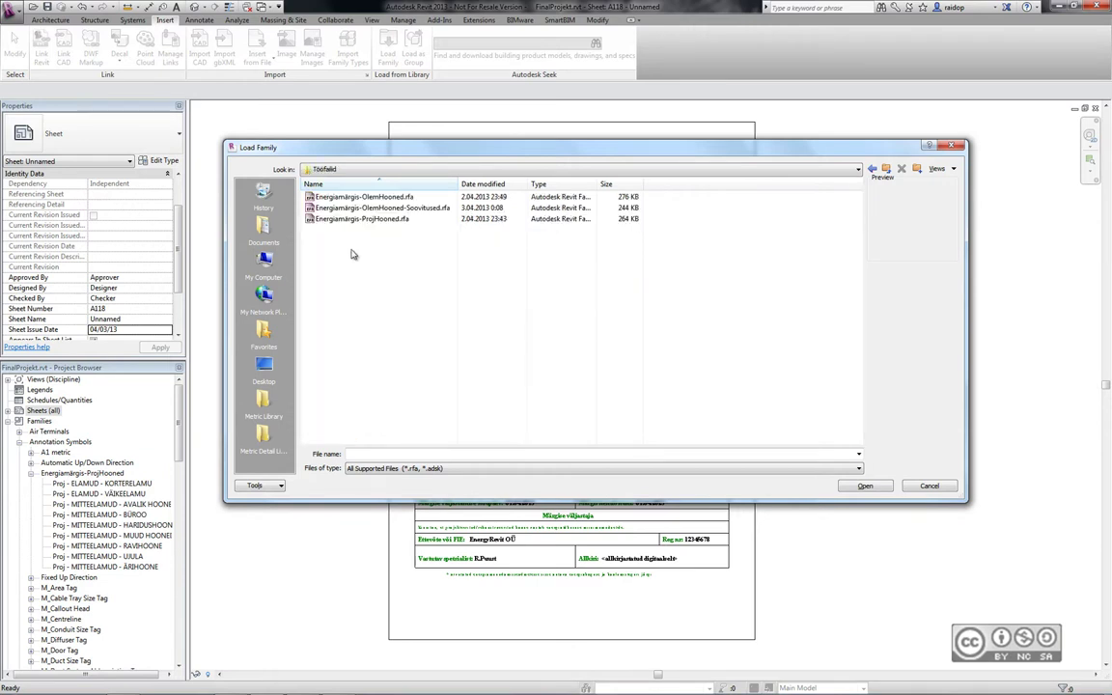
left_click(318, 197)
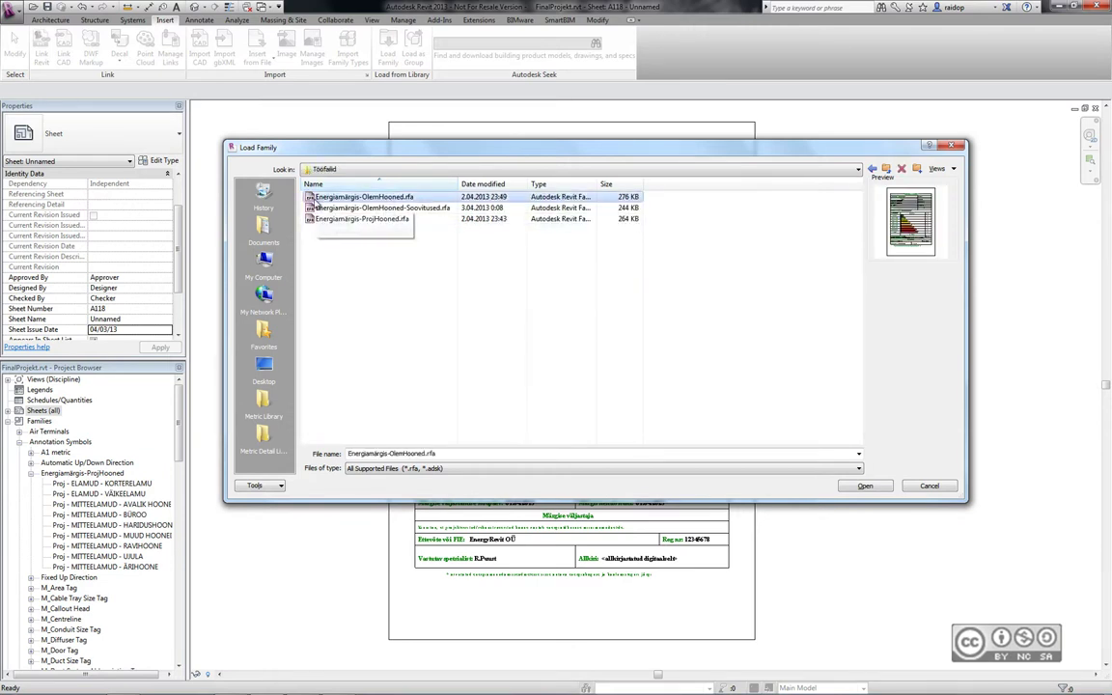
left_click(861, 487)
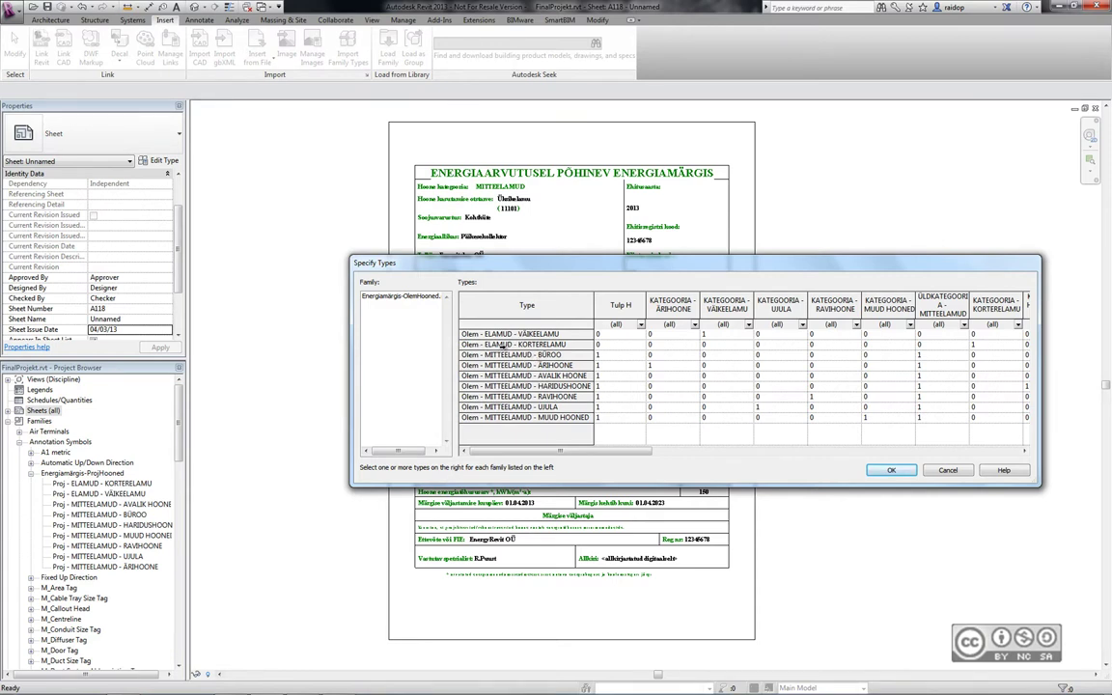
Step: Load only the Olem - ELAMUD - KORTERELAMU and VÄIKEELAMU types
left_click(501, 344)
left_click(504, 334, "ctrl")
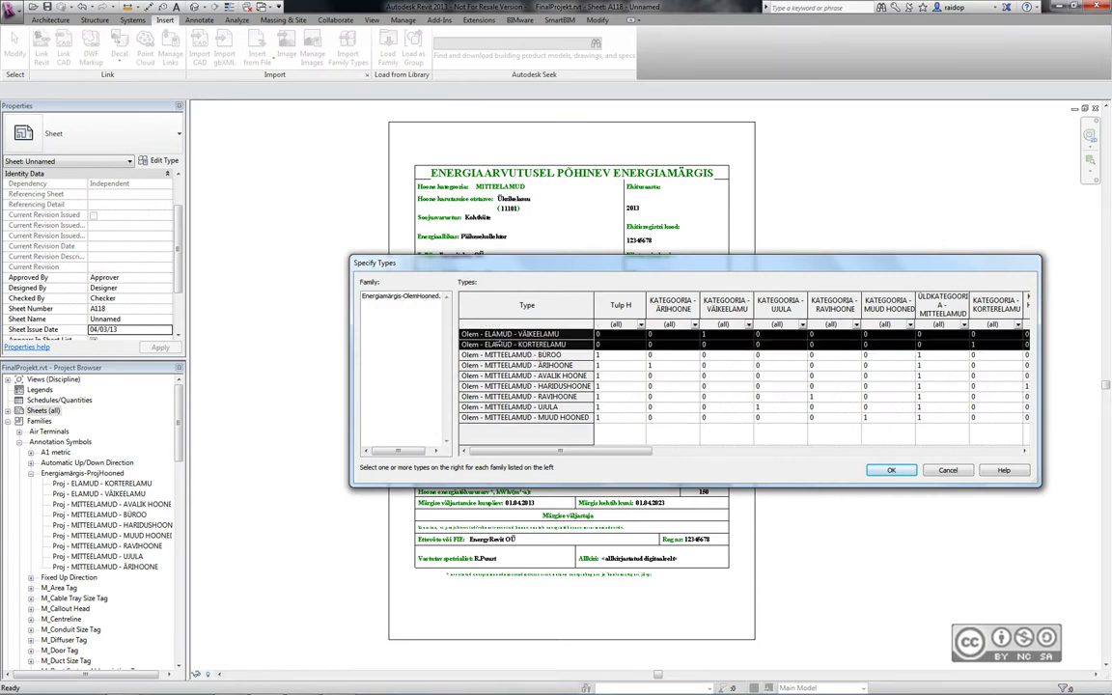
left_click(891, 471)
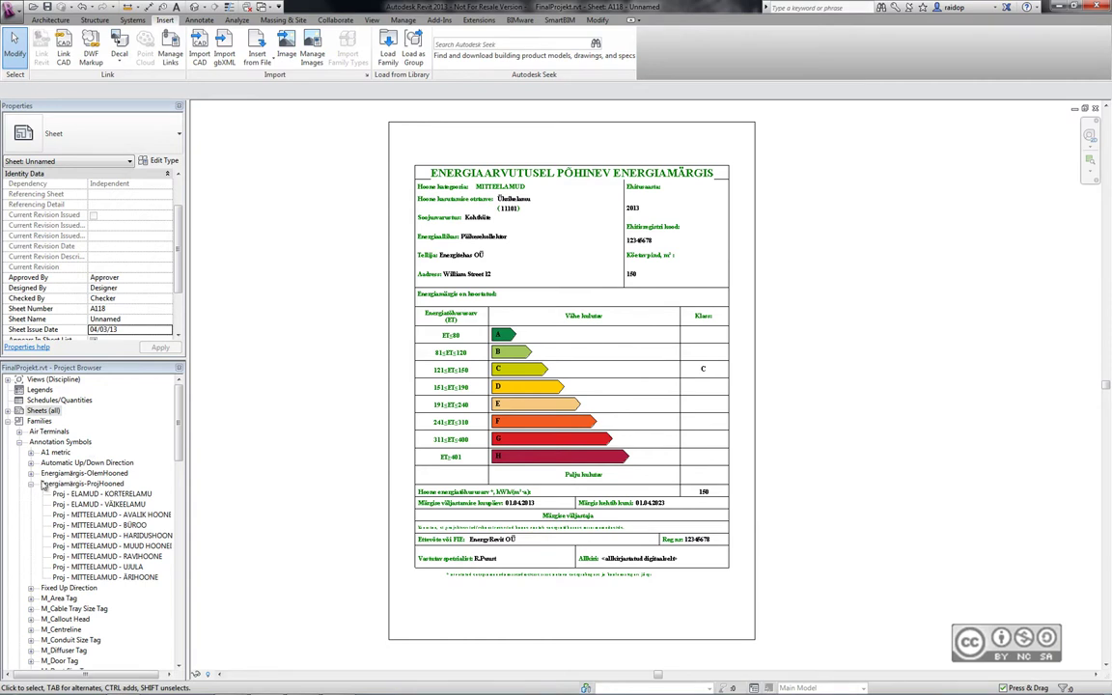
Step: Create sheet A119 with the 'Energiamärgis-OlemHooned : Olem - ELAMUD - VÄIKEELAMU' titleblock
right_click(38, 413)
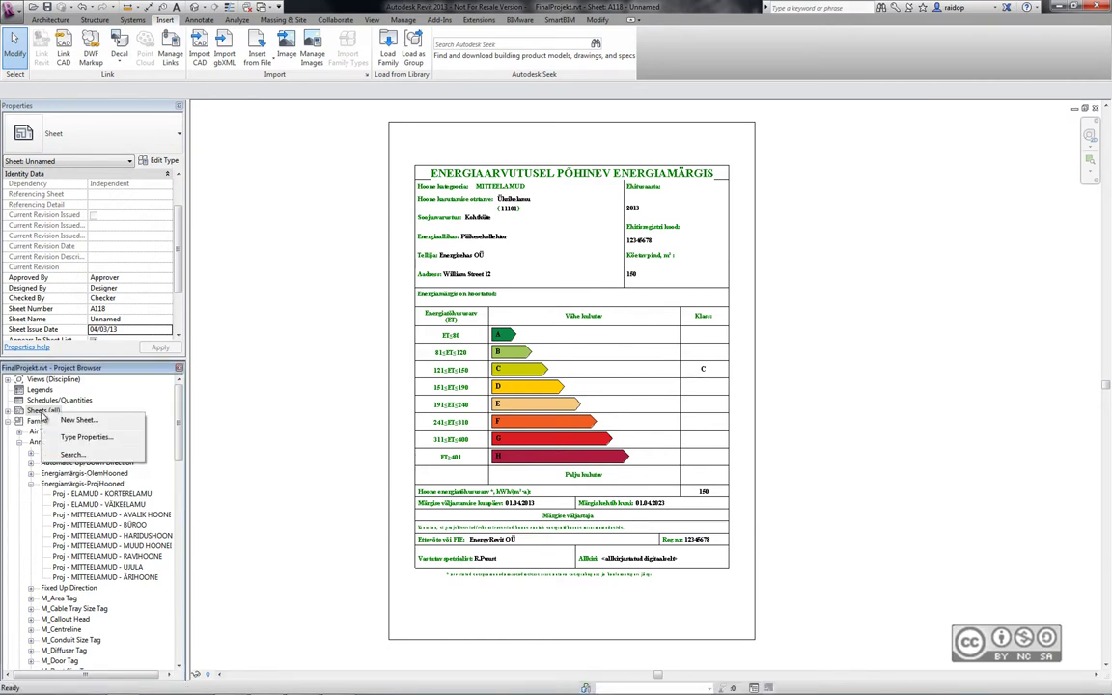
left_click(77, 420)
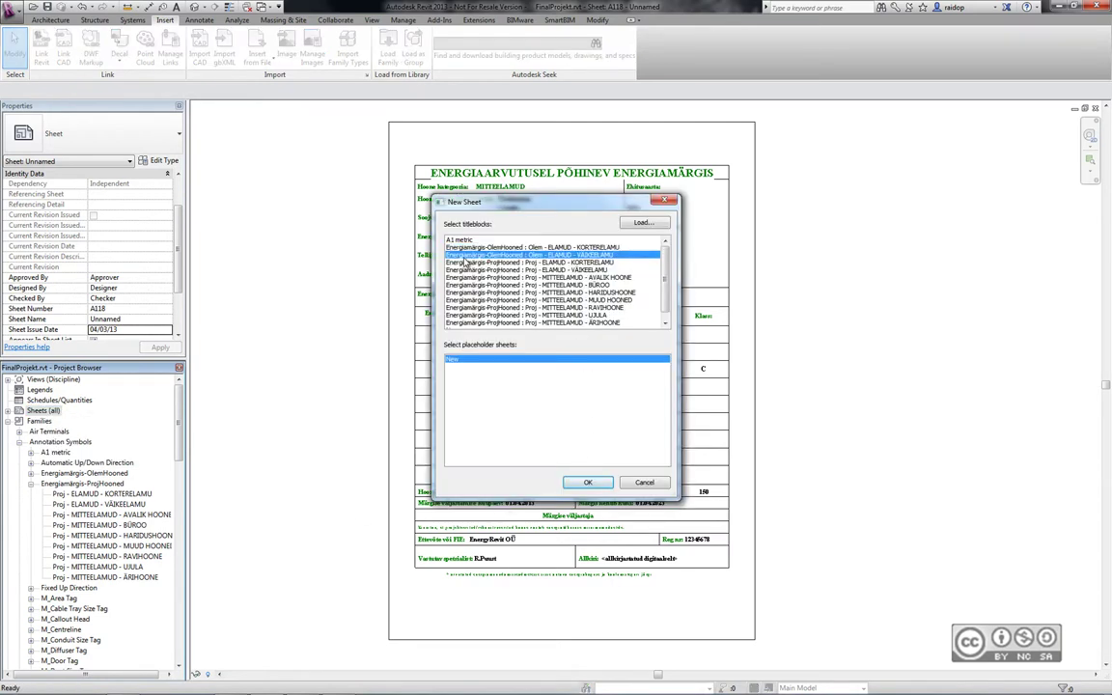
left_click(511, 256)
left_click(588, 482)
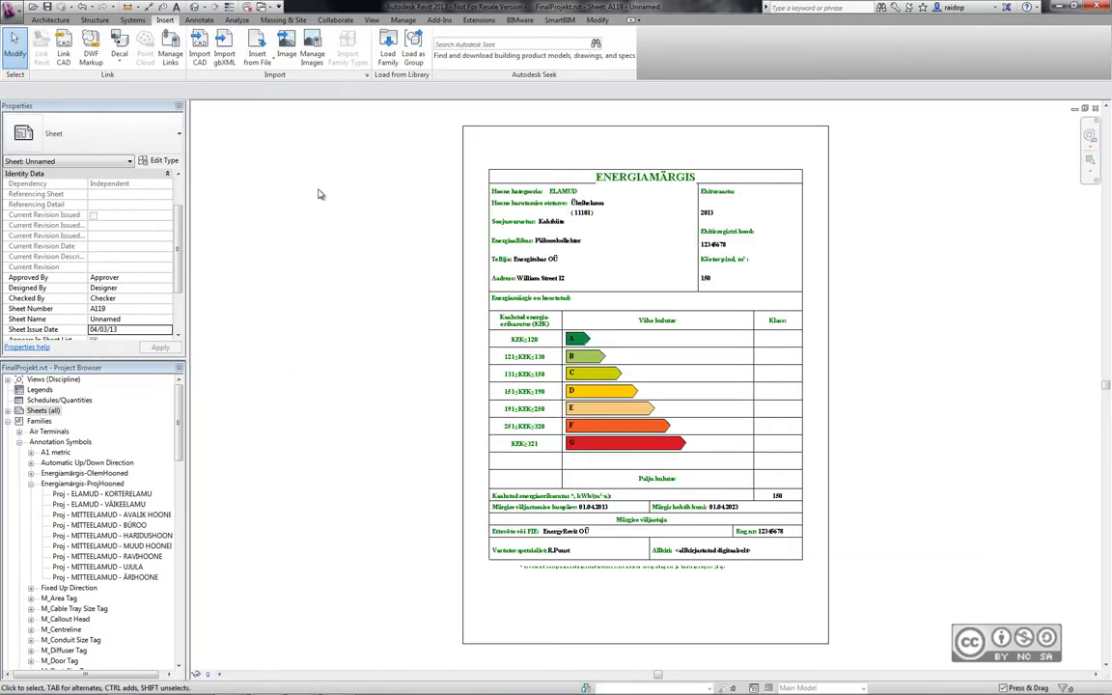
left_click(403, 20)
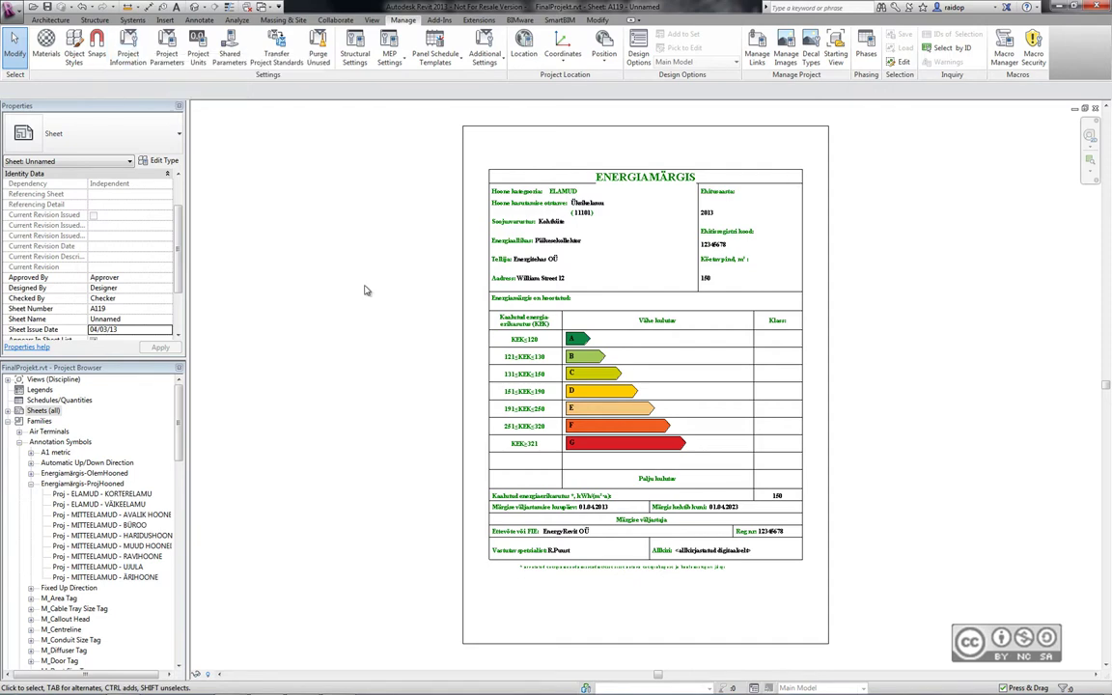
Step: Tick Energia C on sheet A119's title block so class C shows beside 131≤KEK≤150
left_click(463, 318)
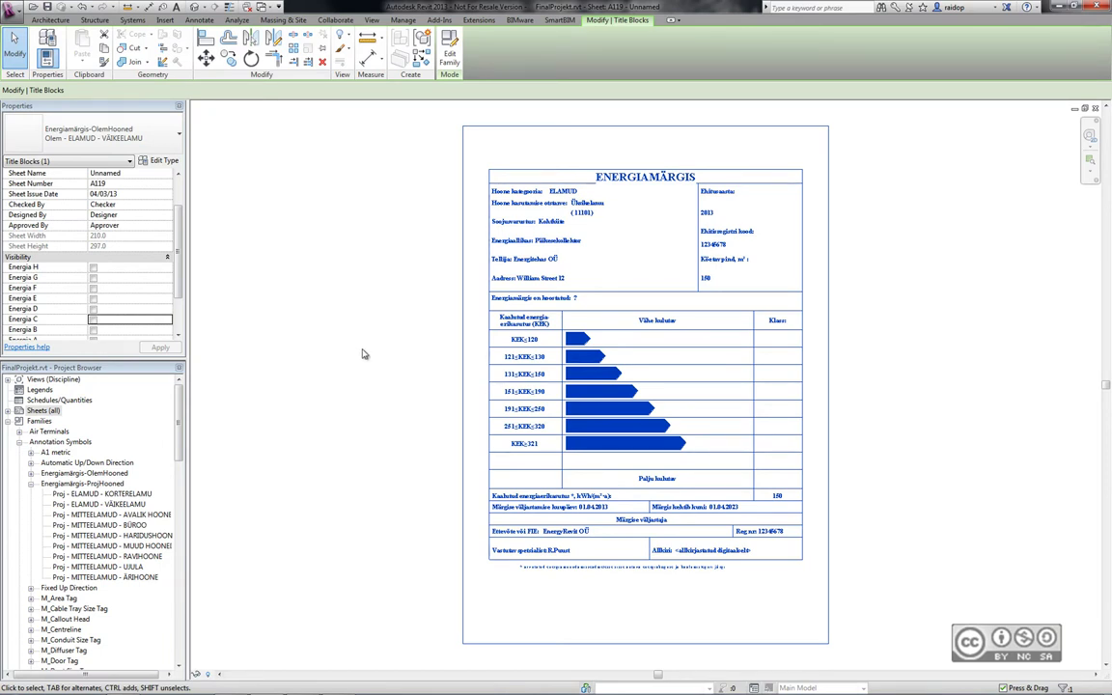
left_click(177, 145)
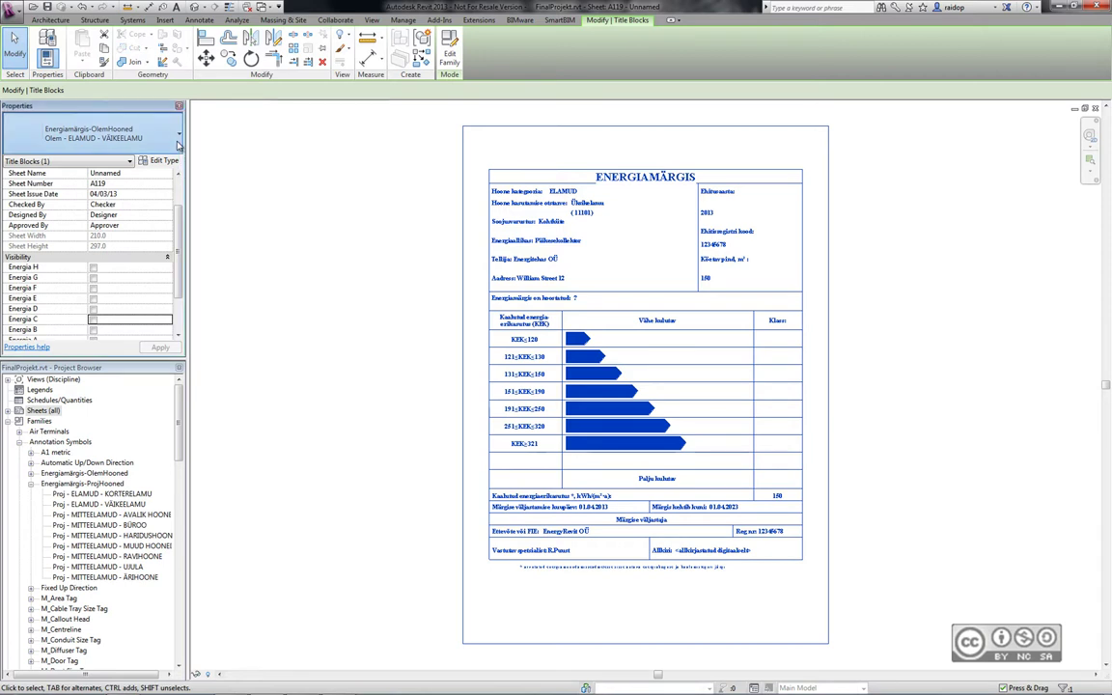
left_click(60, 112)
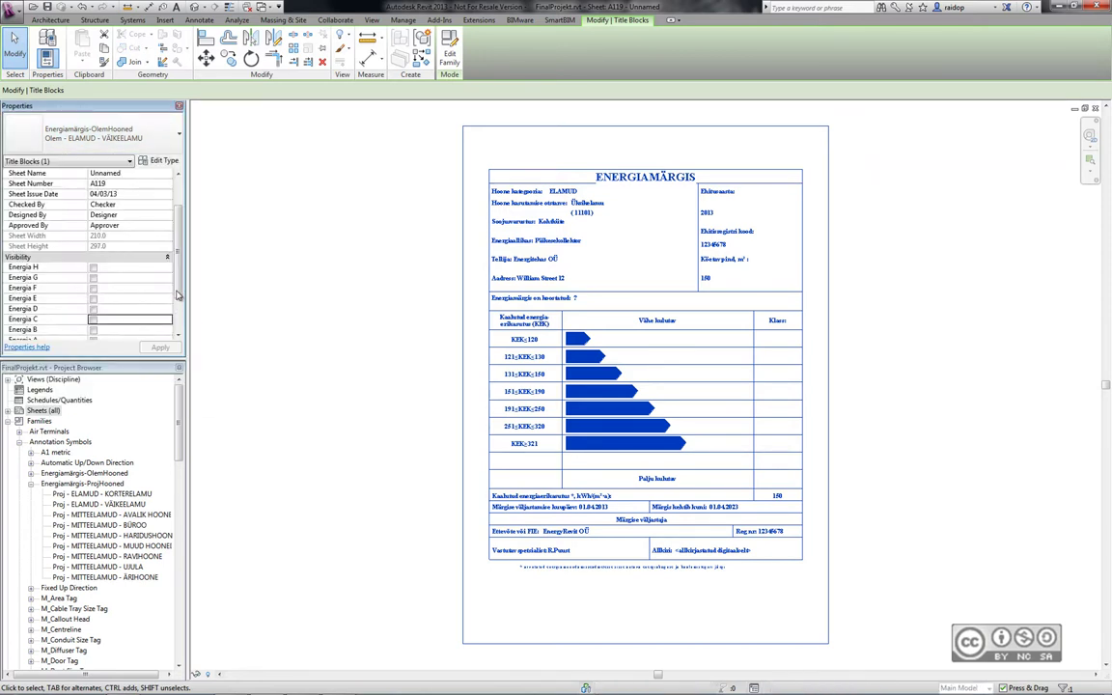
scroll(34, 261, "down", 2)
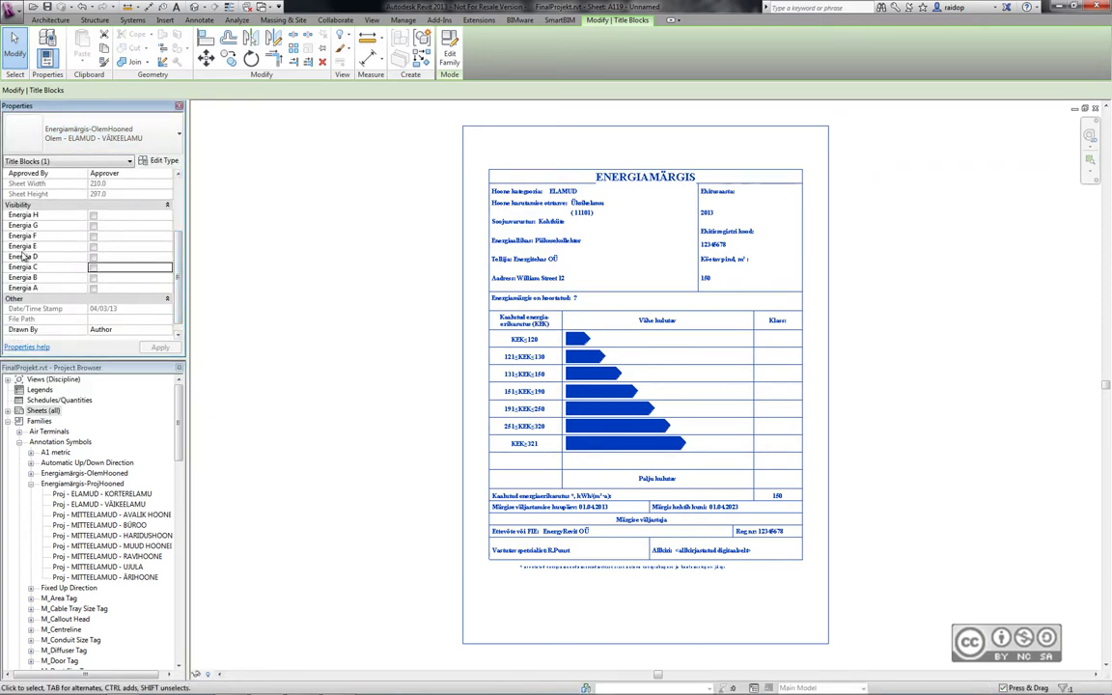
left_click(93, 267)
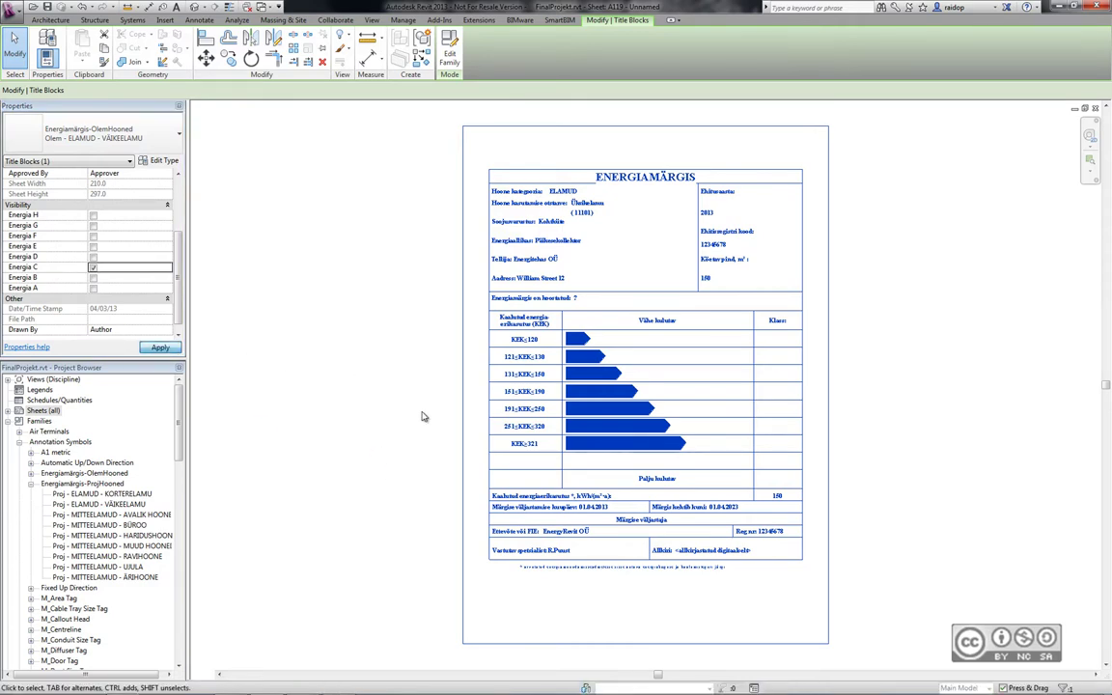
left_click(839, 390)
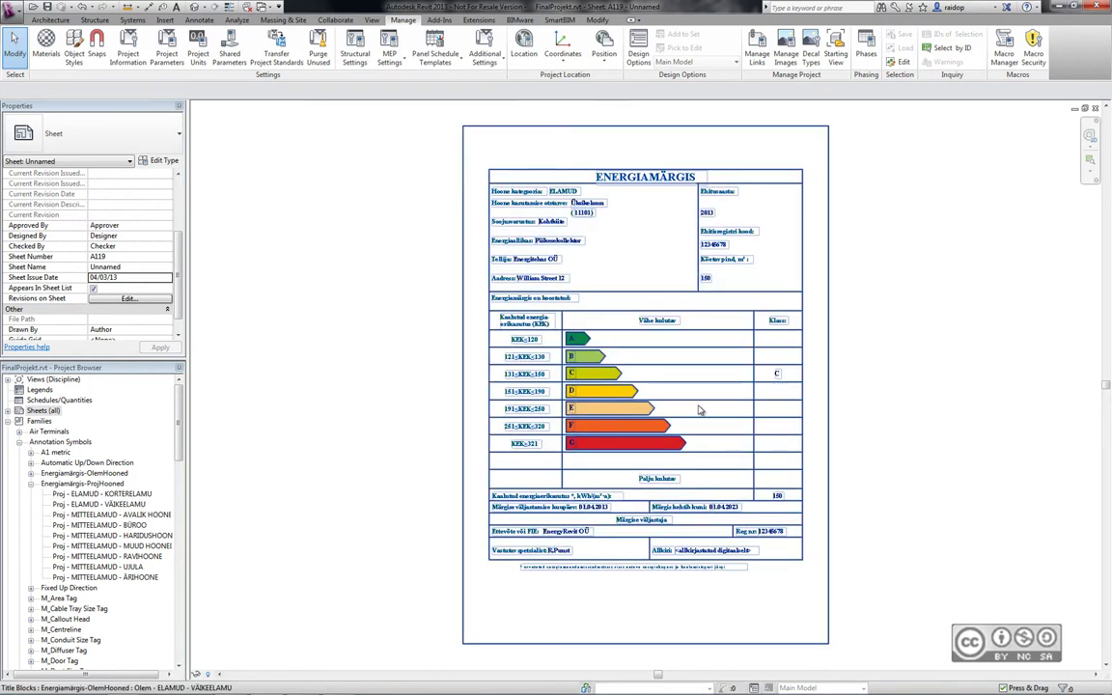
scroll(619, 409, "up", 1)
scroll(619, 408, "up", 1)
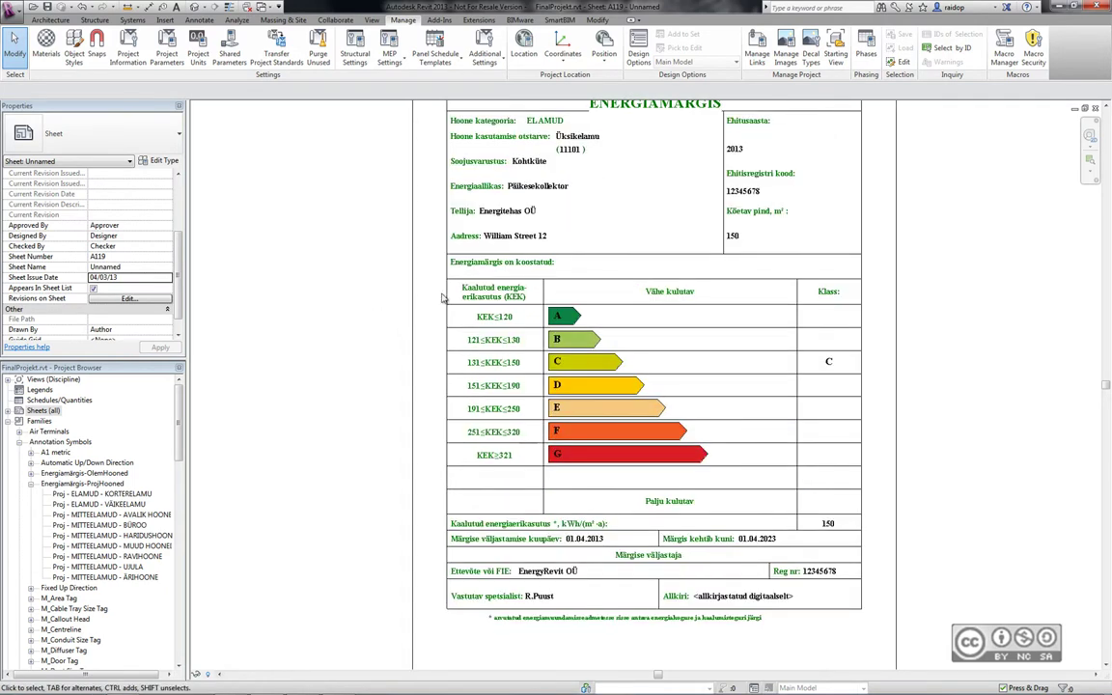
middle_click_drag(366, 354, 354, 381)
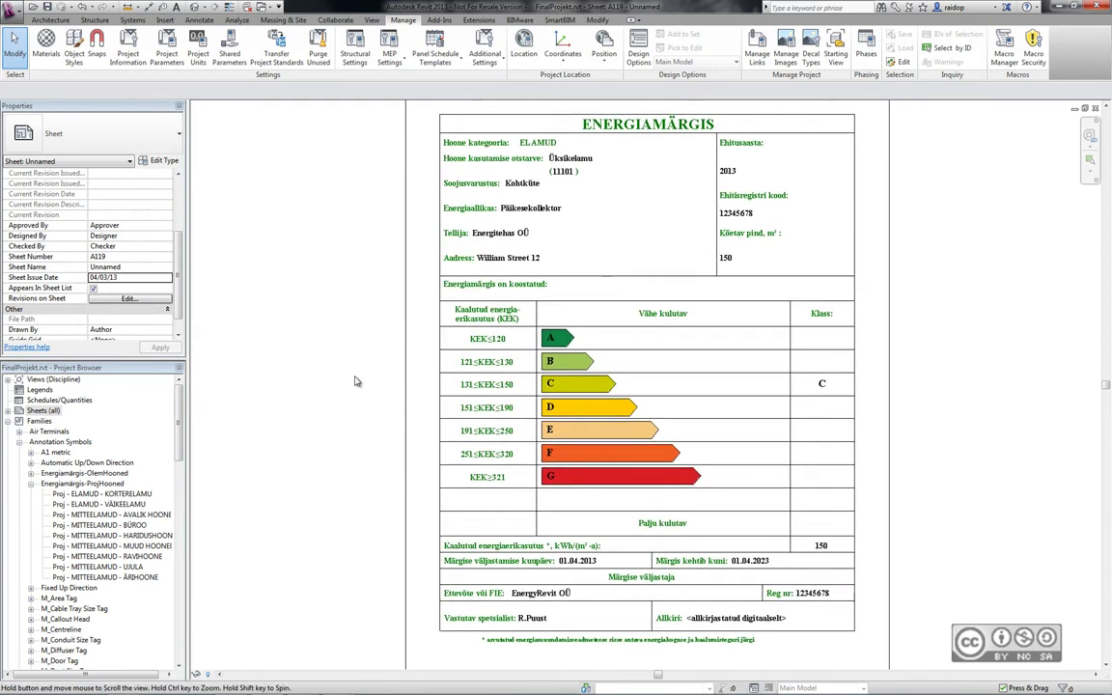
scroll(354, 381, "down", 1)
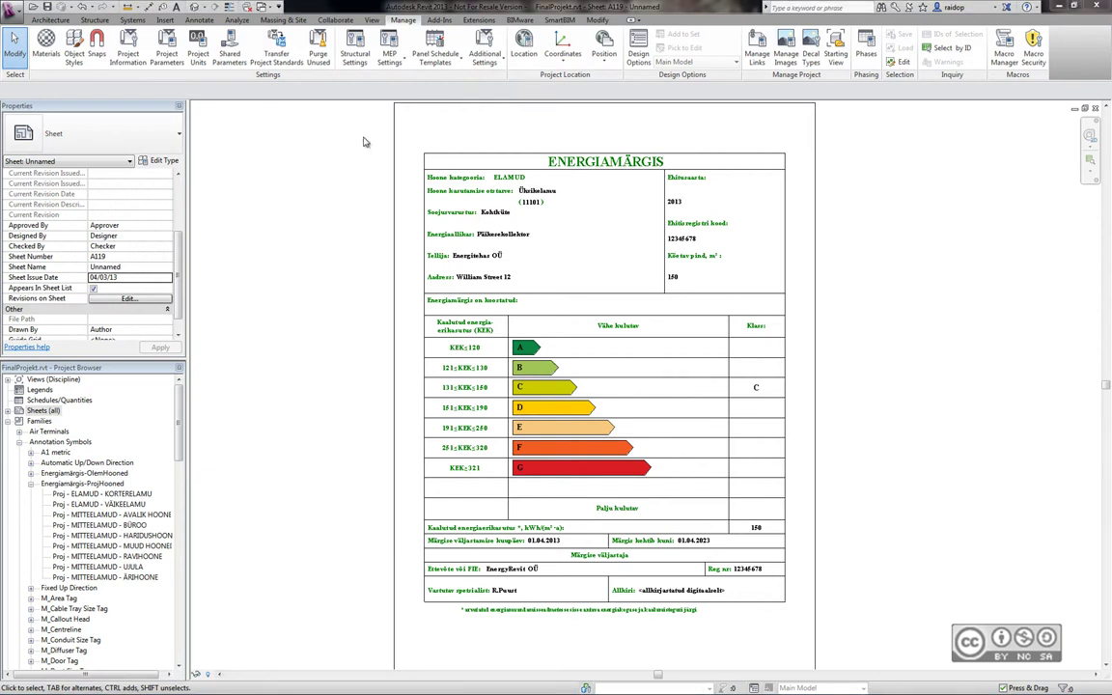
Step: Load Energiamärgis-OlemHooned-Soovitused.rfa from the 30_Revit_Energiamärgis\Tööfailid folder
left_click(164, 20)
left_click(348, 47)
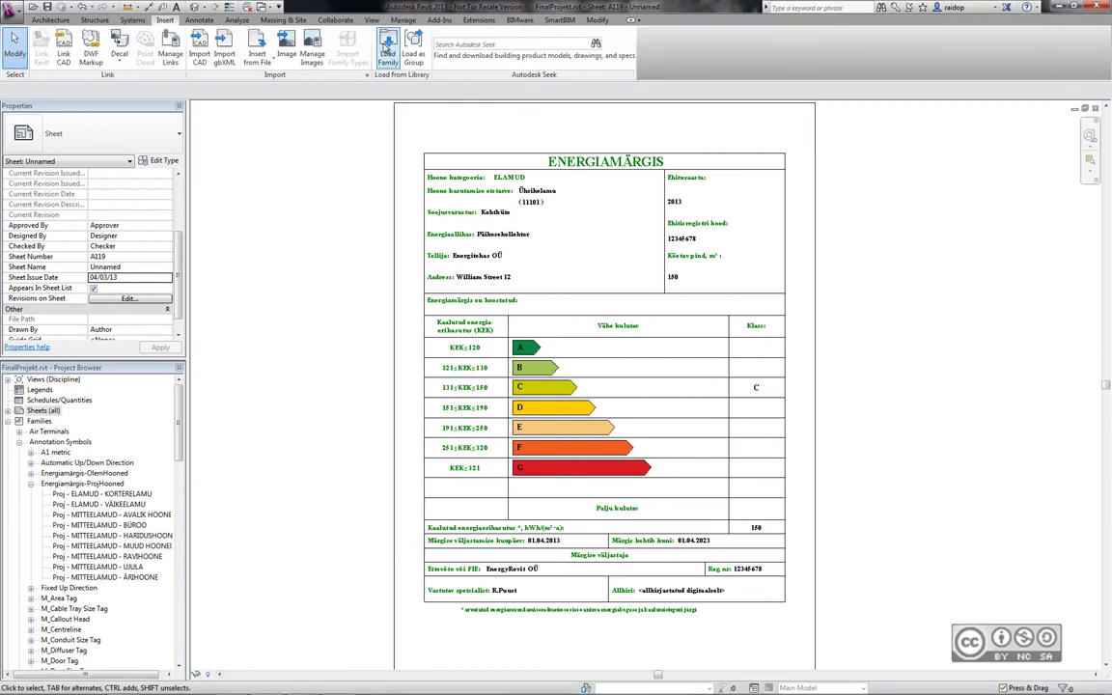
double_click(350, 223)
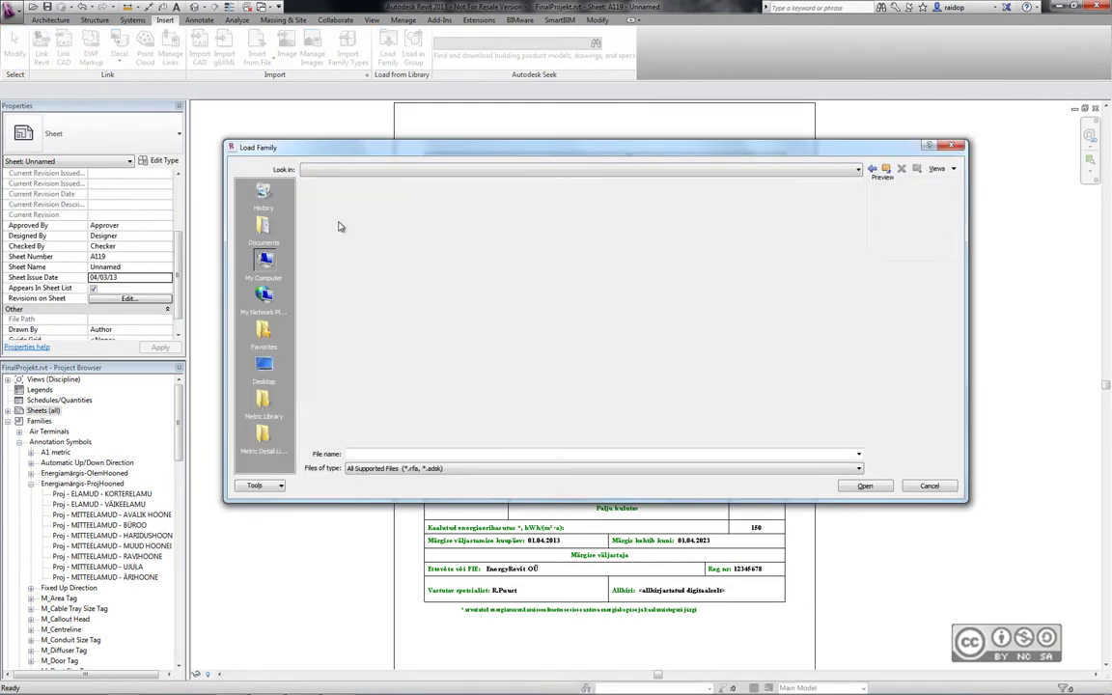
double_click(333, 307)
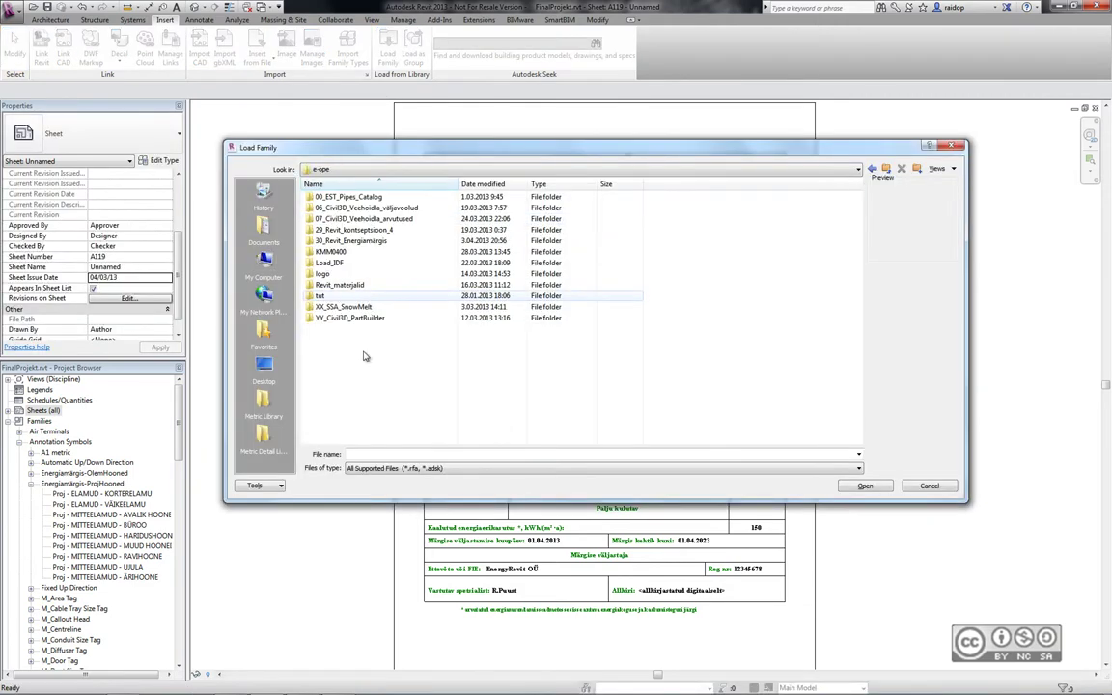
double_click(359, 288)
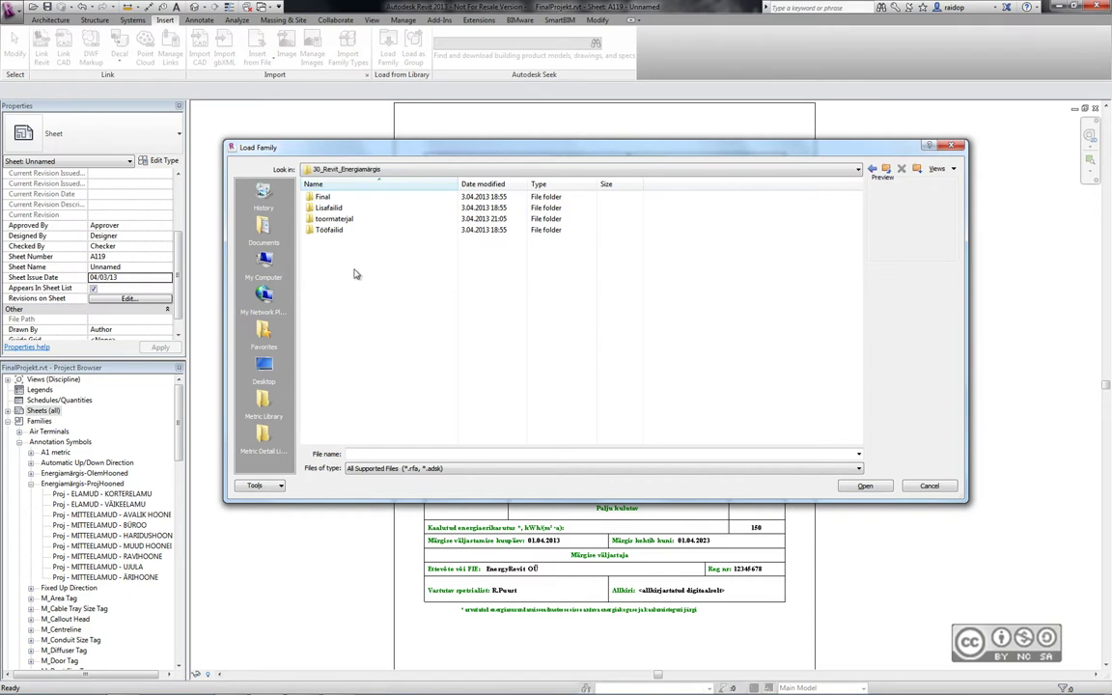
double_click(327, 230)
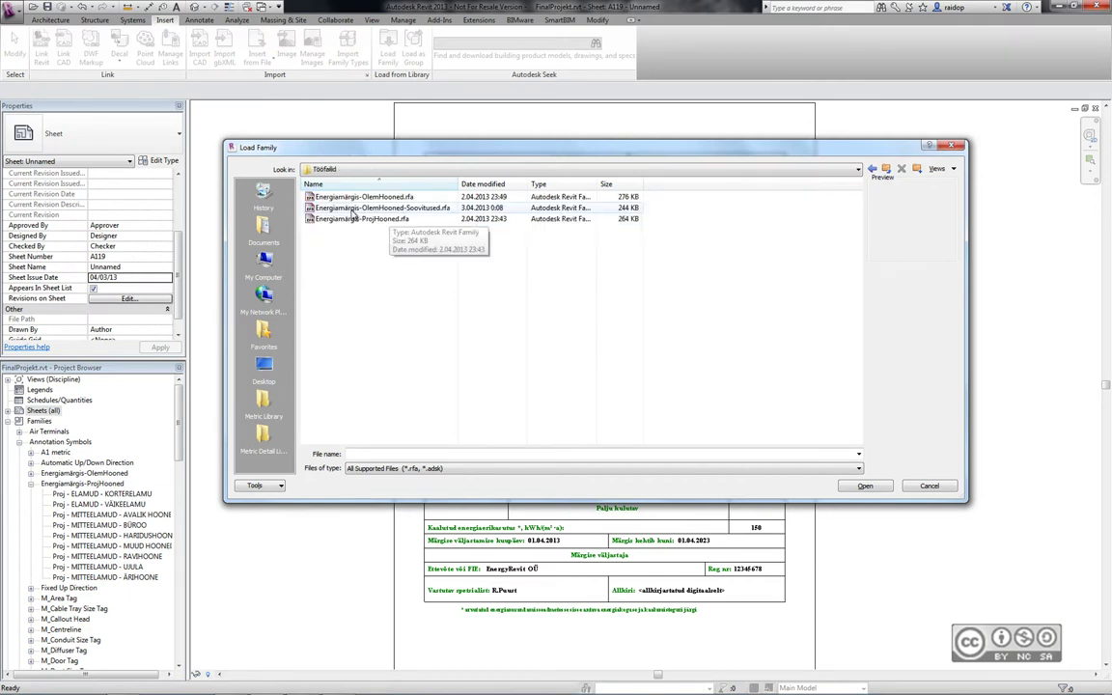
left_click(428, 209)
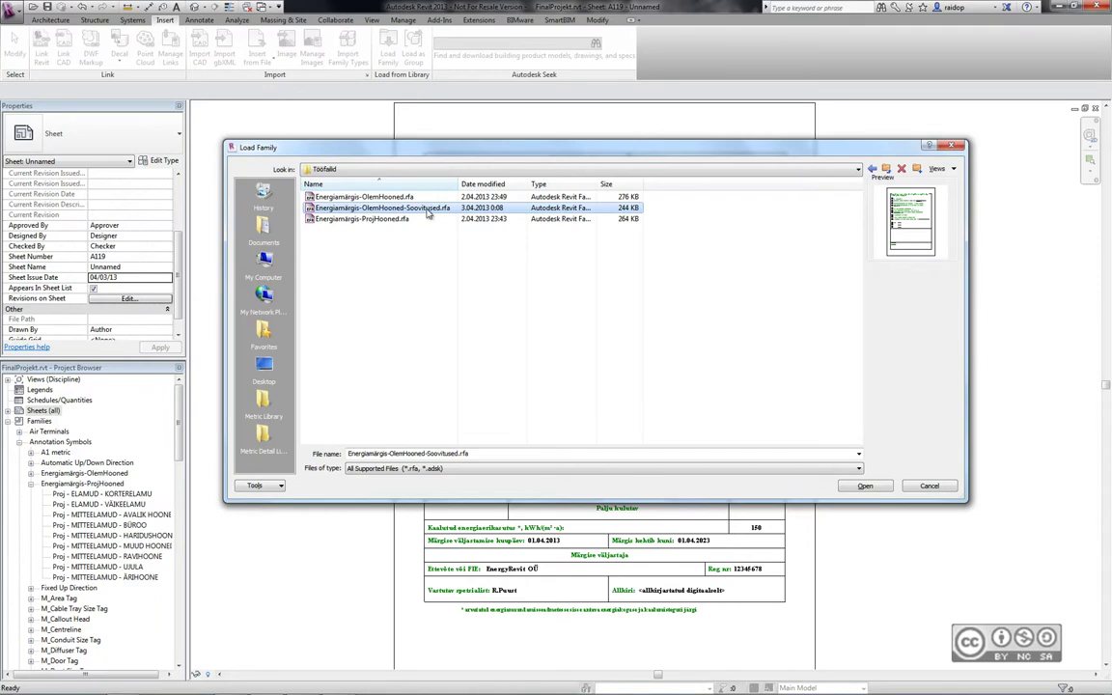
left_click(865, 488)
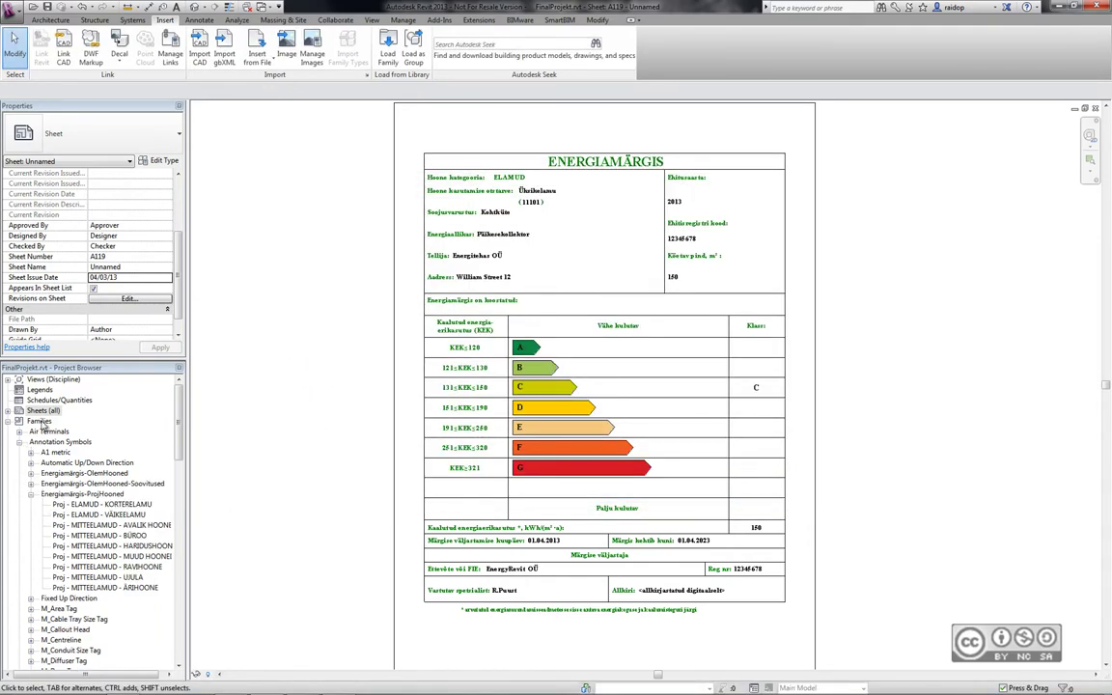
left_click(97, 482)
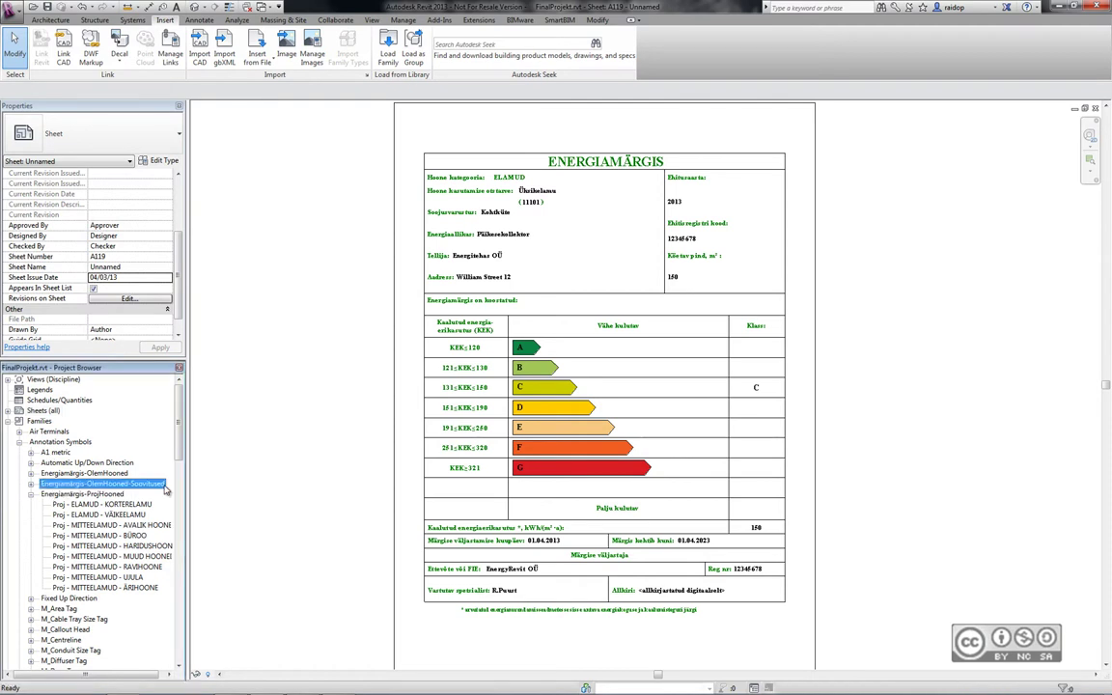
Step: Create sheet A120 using the Energiamärgis-OlemHooned-Soovitused titleblock
left_click(43, 410)
right_click(50, 411)
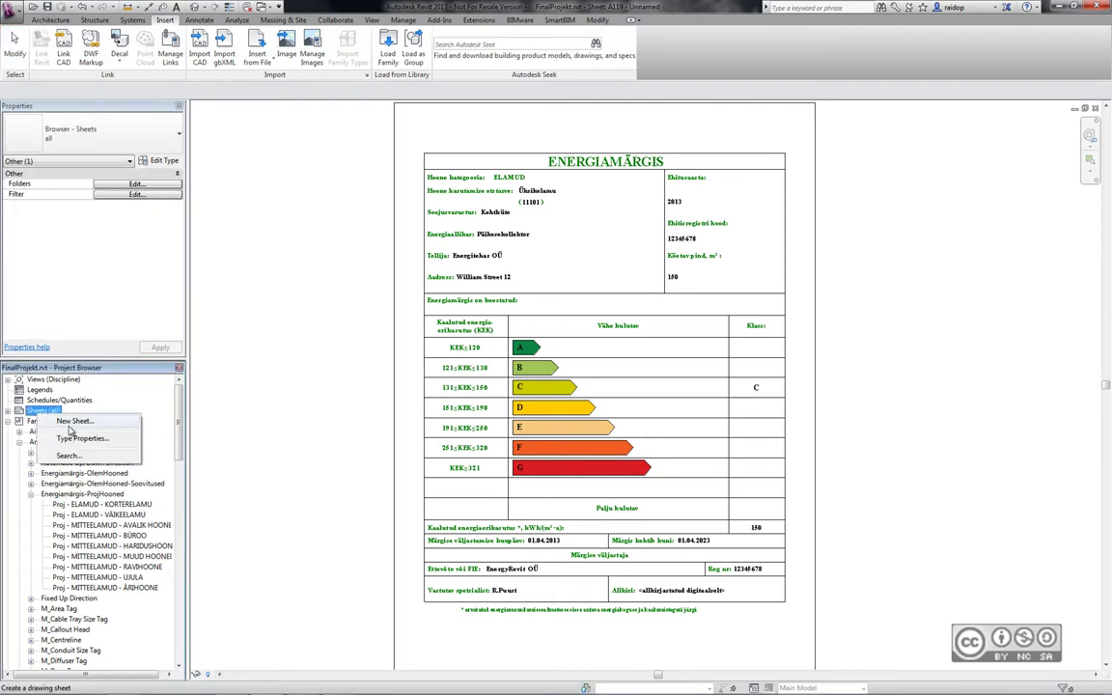
left_click(60, 422)
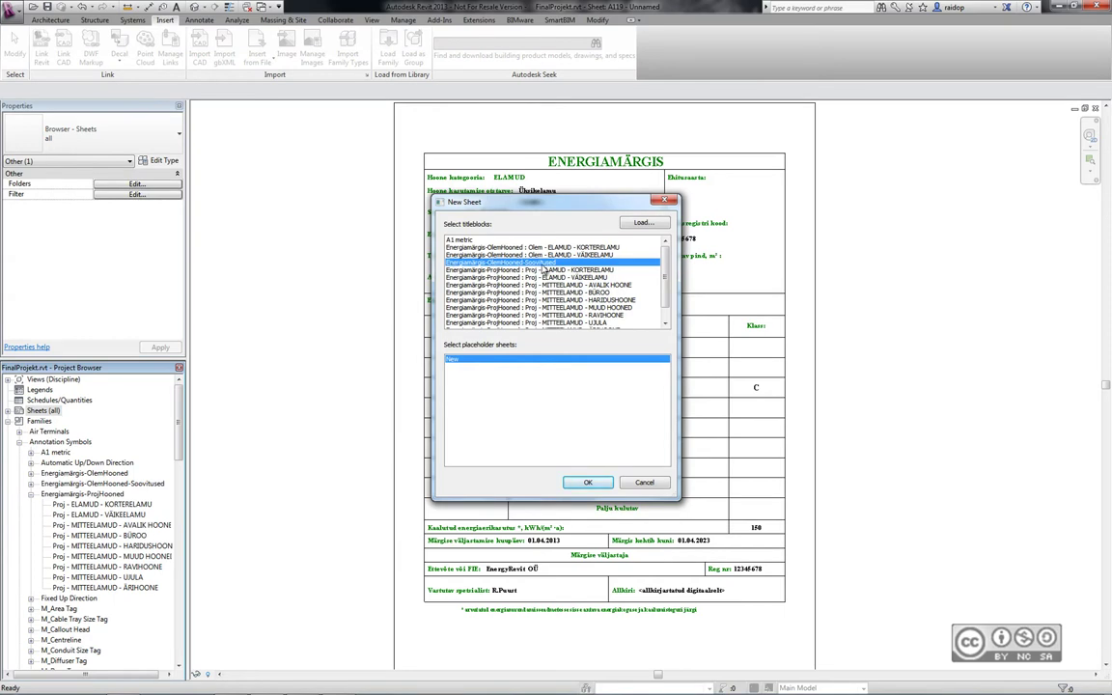
left_click(588, 482)
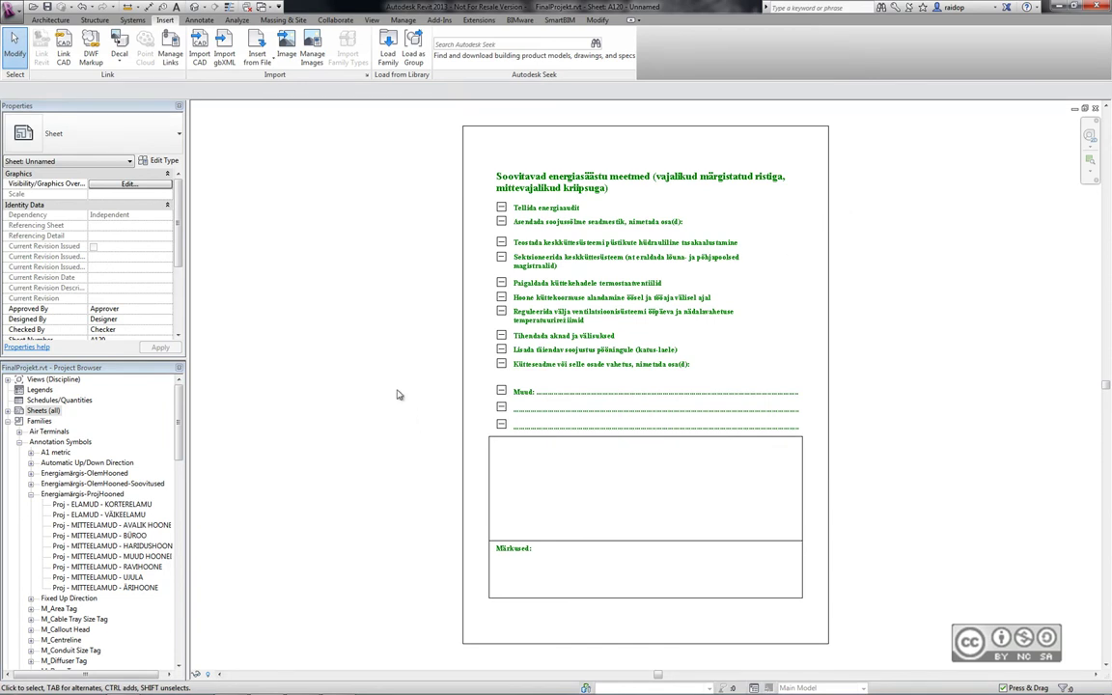
Step: Tick the S01_Tellida_energiaaudit measure on sheet A120's title block
left_click(473, 228)
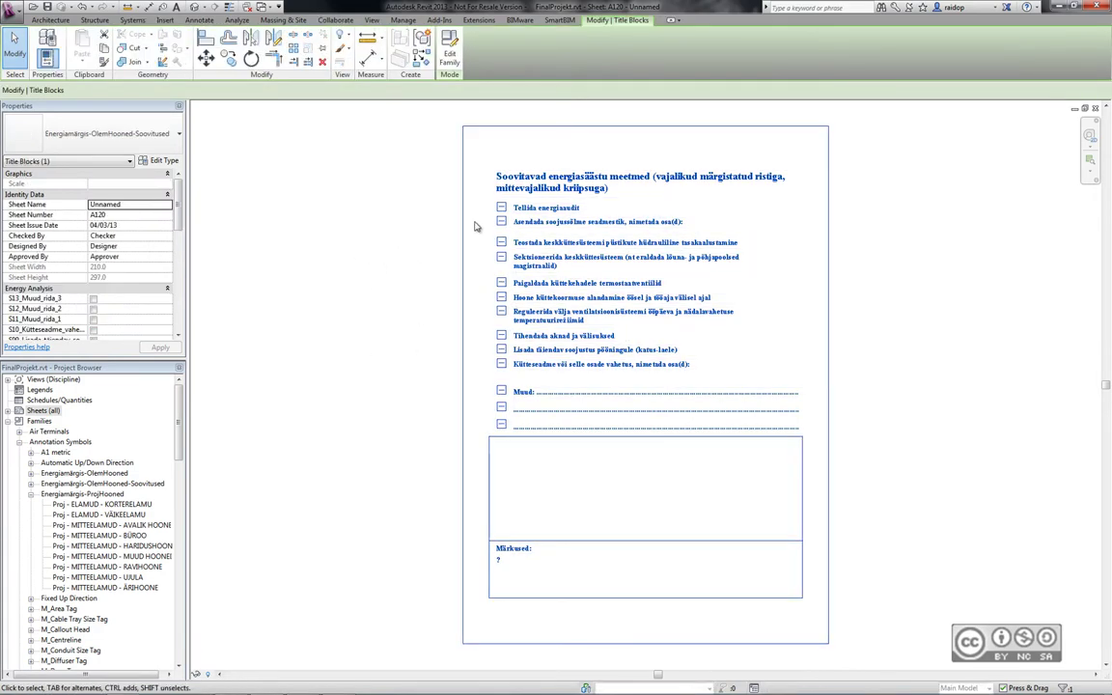
left_click_drag(529, 206, 490, 246)
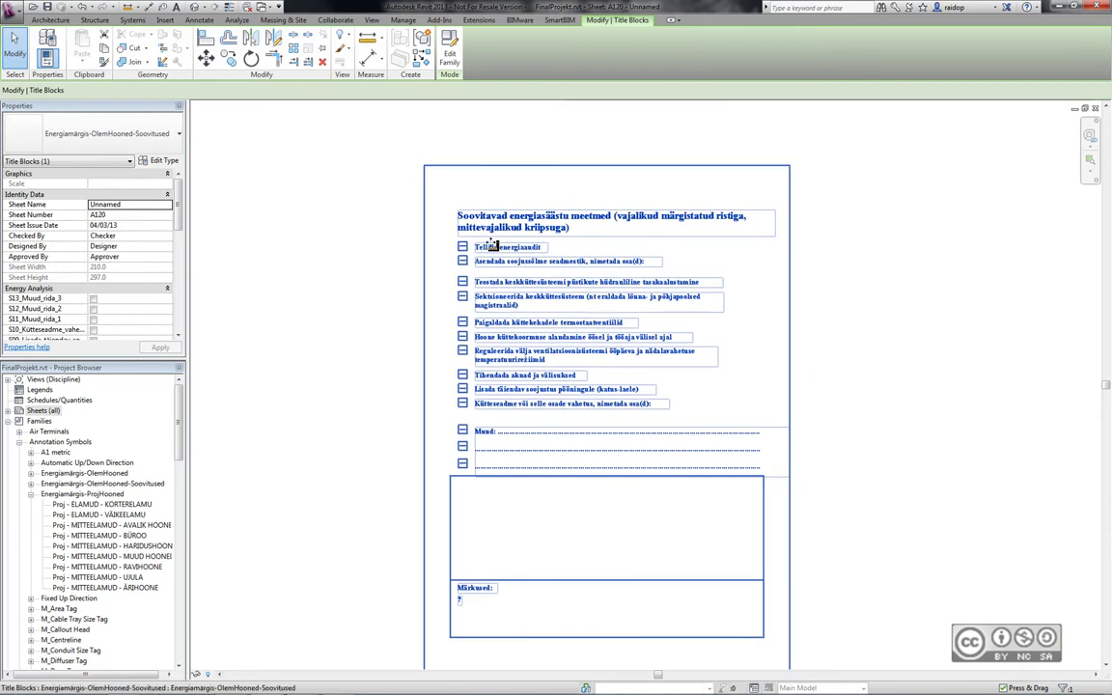
scroll(490, 246, "up", 2)
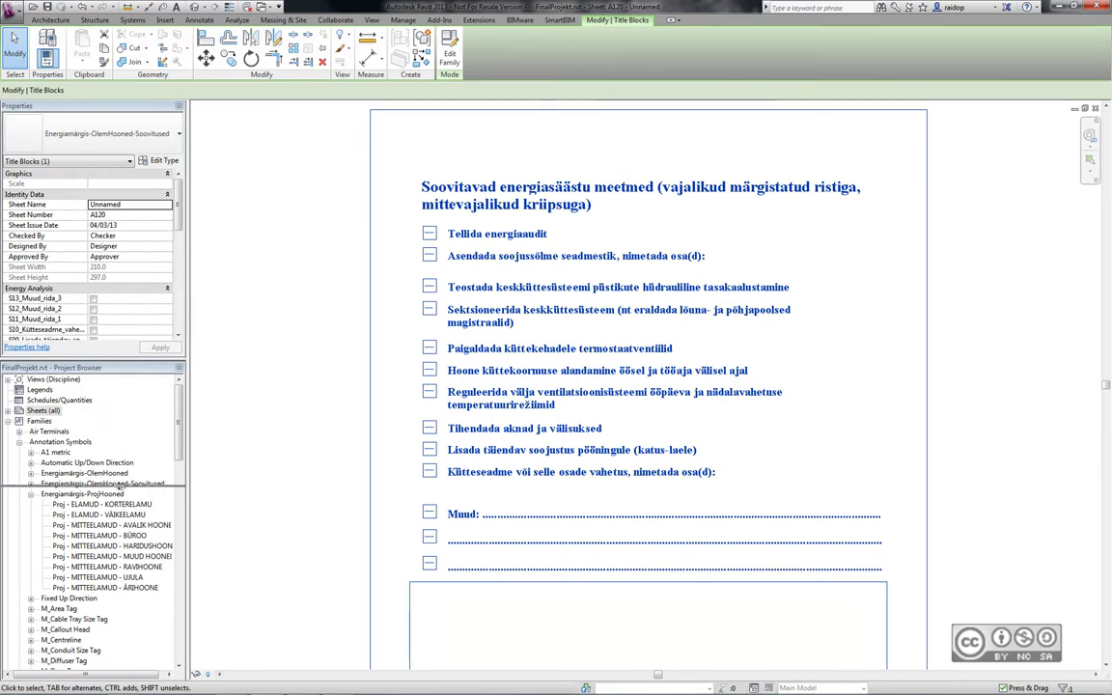
left_click_drag(121, 488, 120, 489)
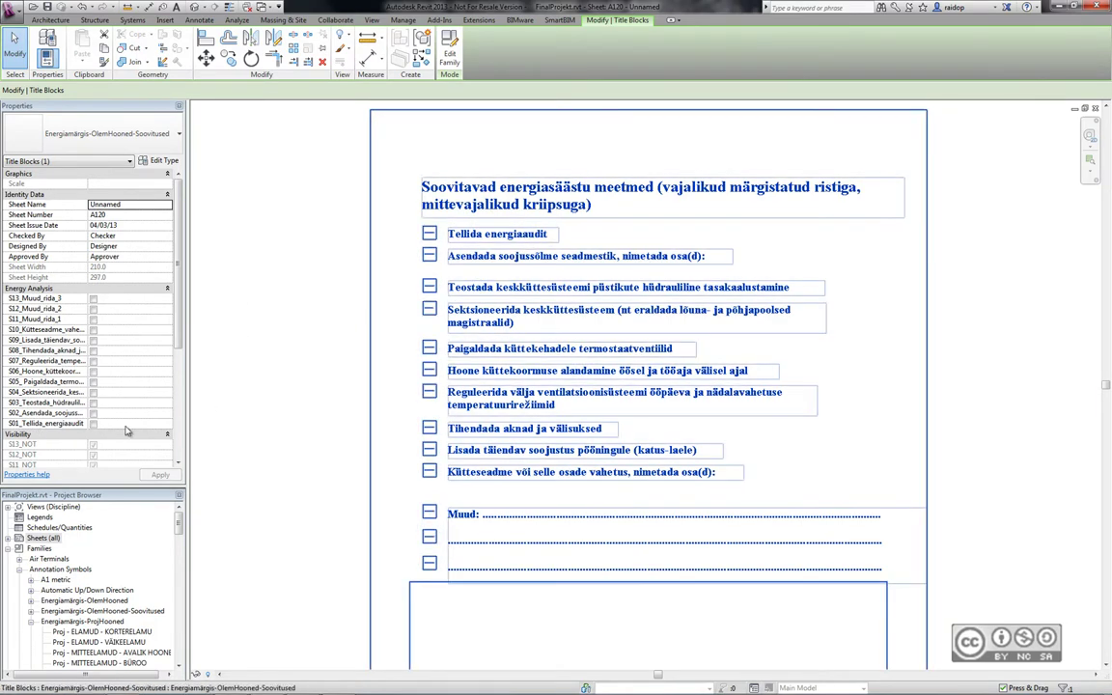
left_click(93, 423)
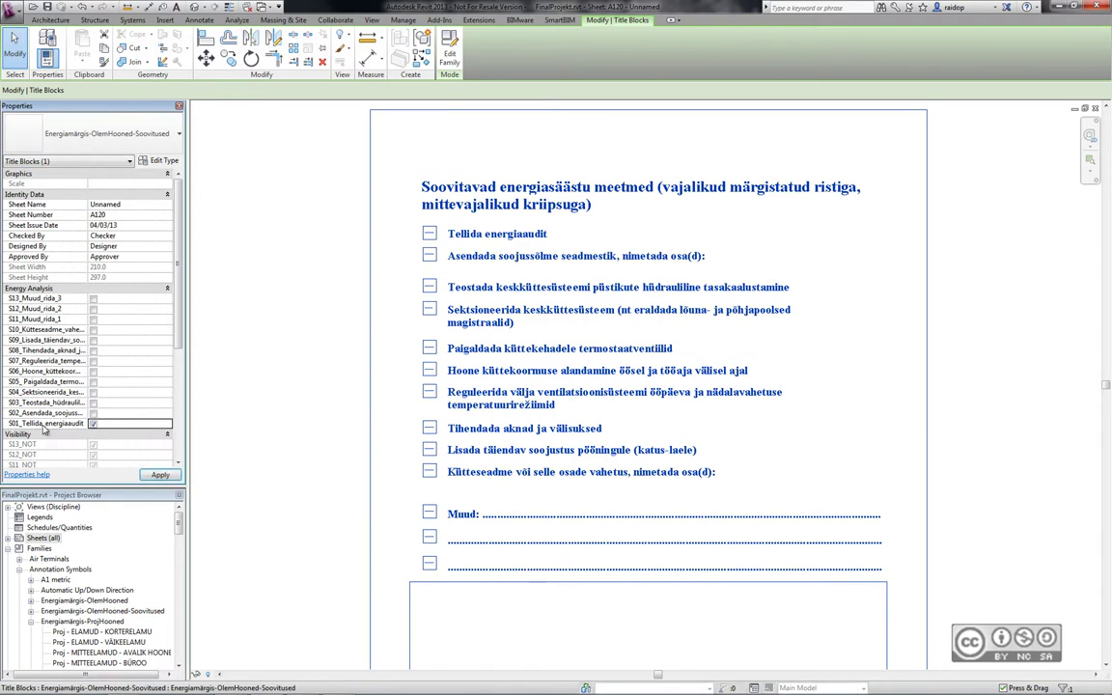
left_click(160, 473)
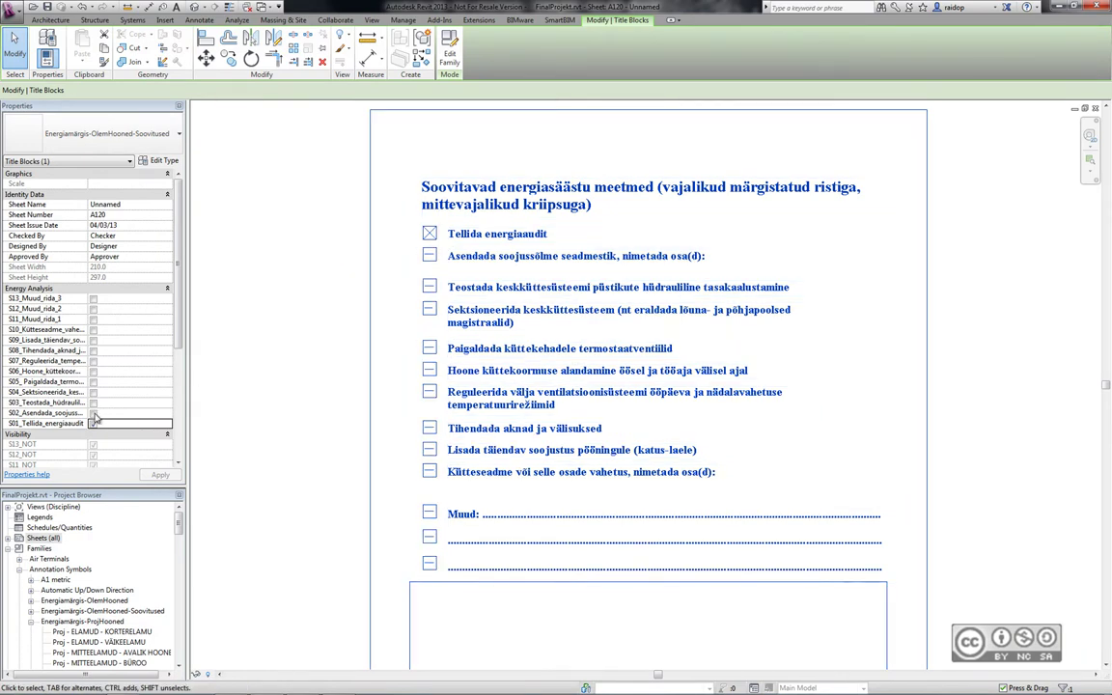
Step: Tick the S02 Asendada soojussõlme seadmestik measure, then bring up Project Information
left_click(92, 413)
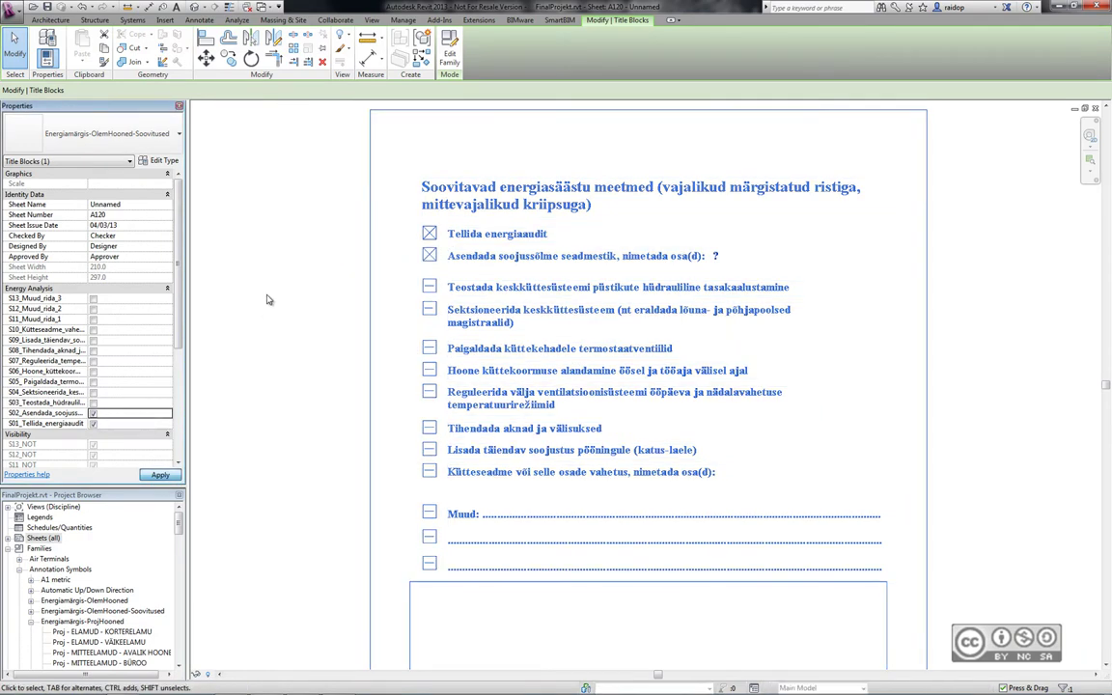
left_click(716, 259)
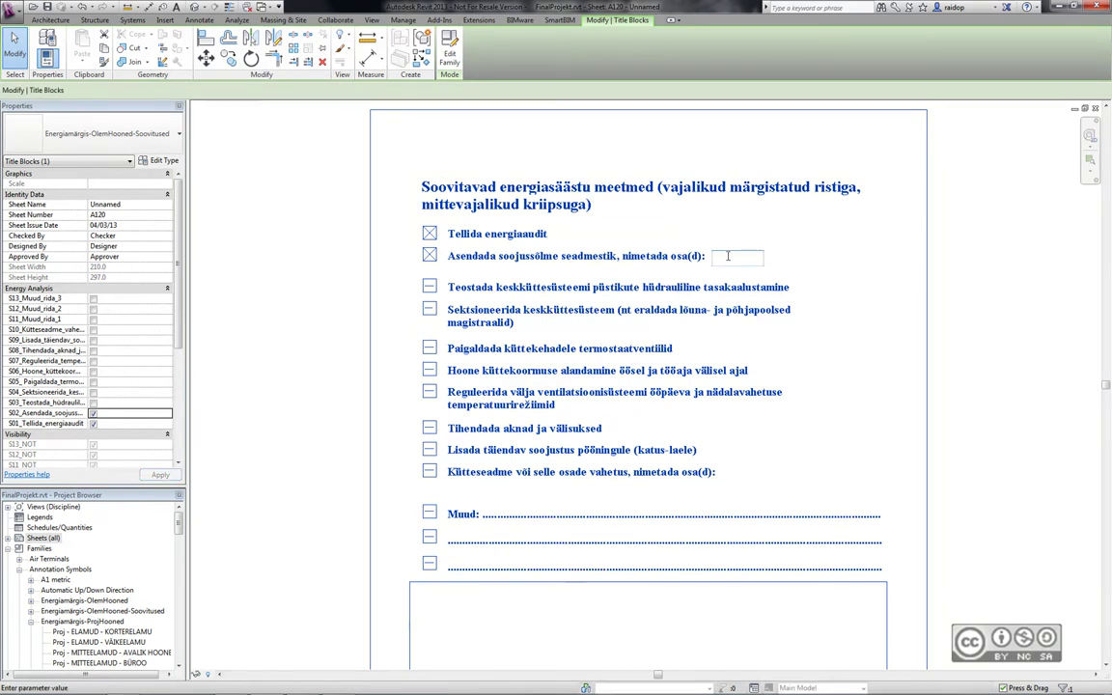
left_click(943, 251)
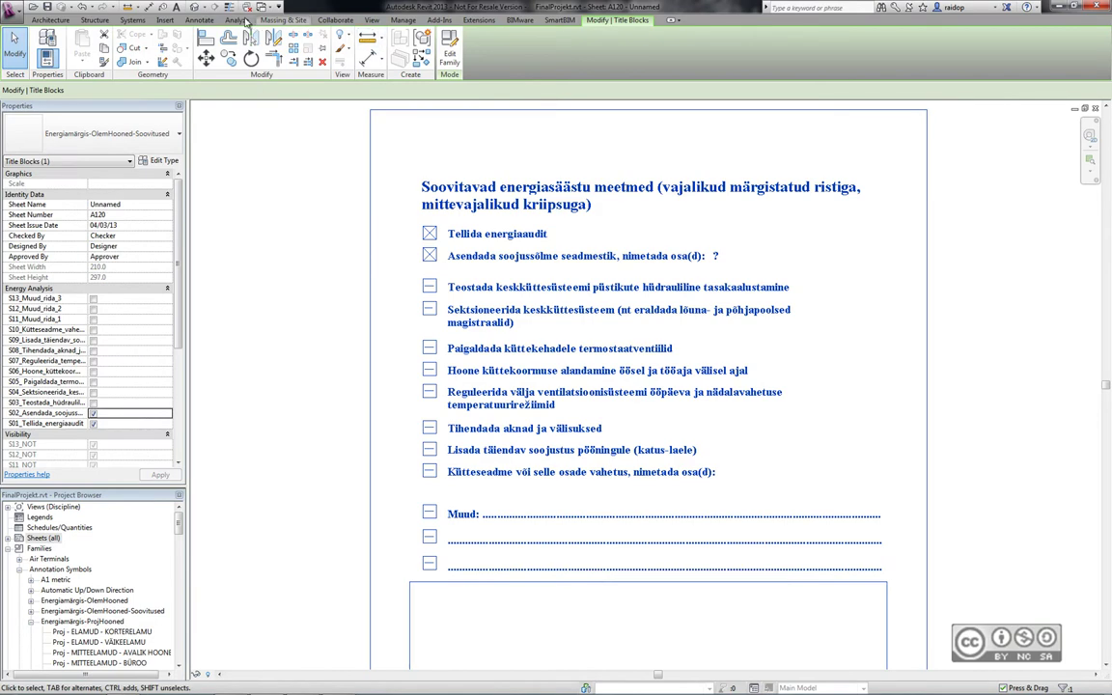
left_click(405, 20)
left_click(128, 49)
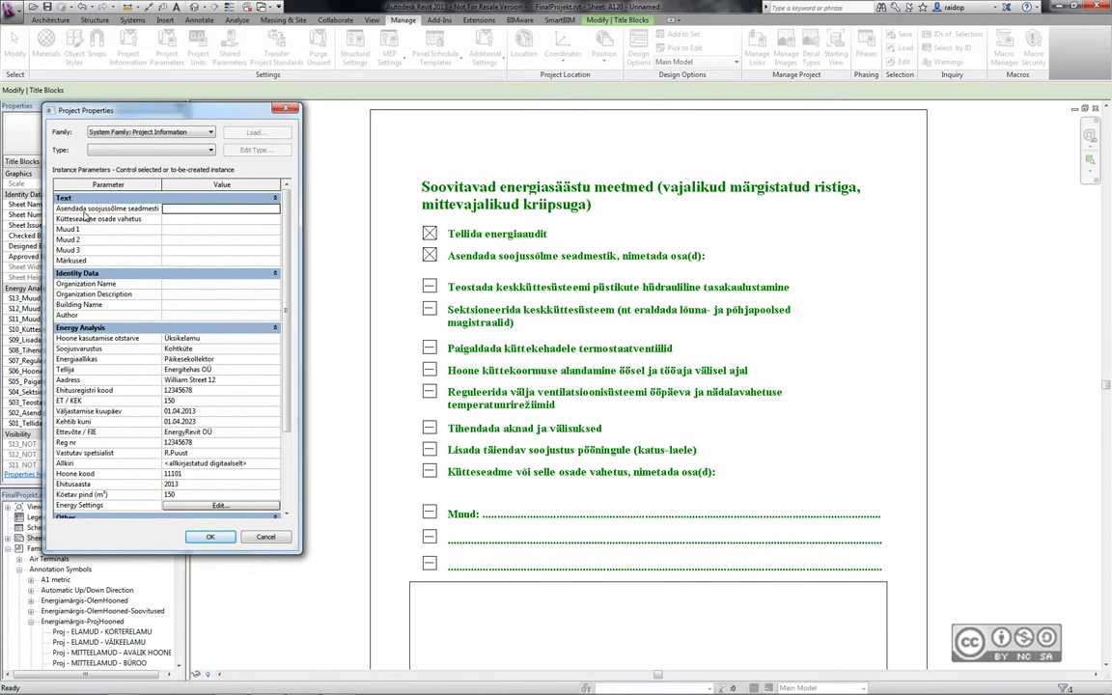
Step: Enter 'Muud 1', 'Muud 2' and 'Muud 3' in the project's Muud value fields and confirm
left_click(167, 208)
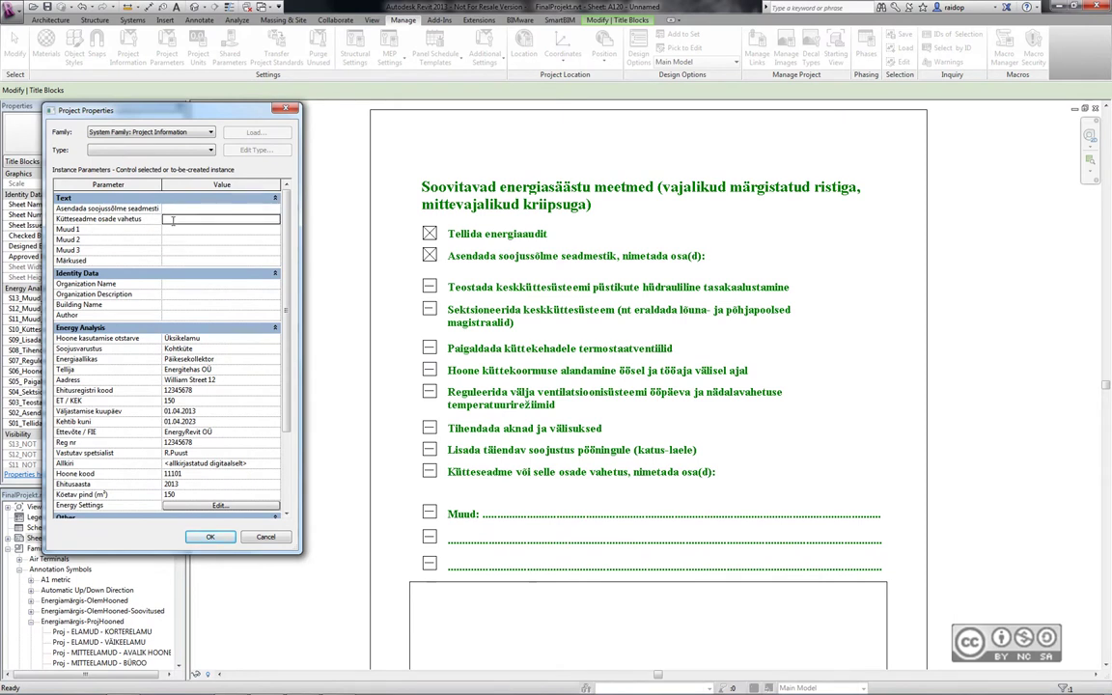
left_click(186, 219)
left_click(193, 231)
type("ud 1")
left_click(189, 239)
type("Muud 2")
left_click(178, 250)
type("Muud")
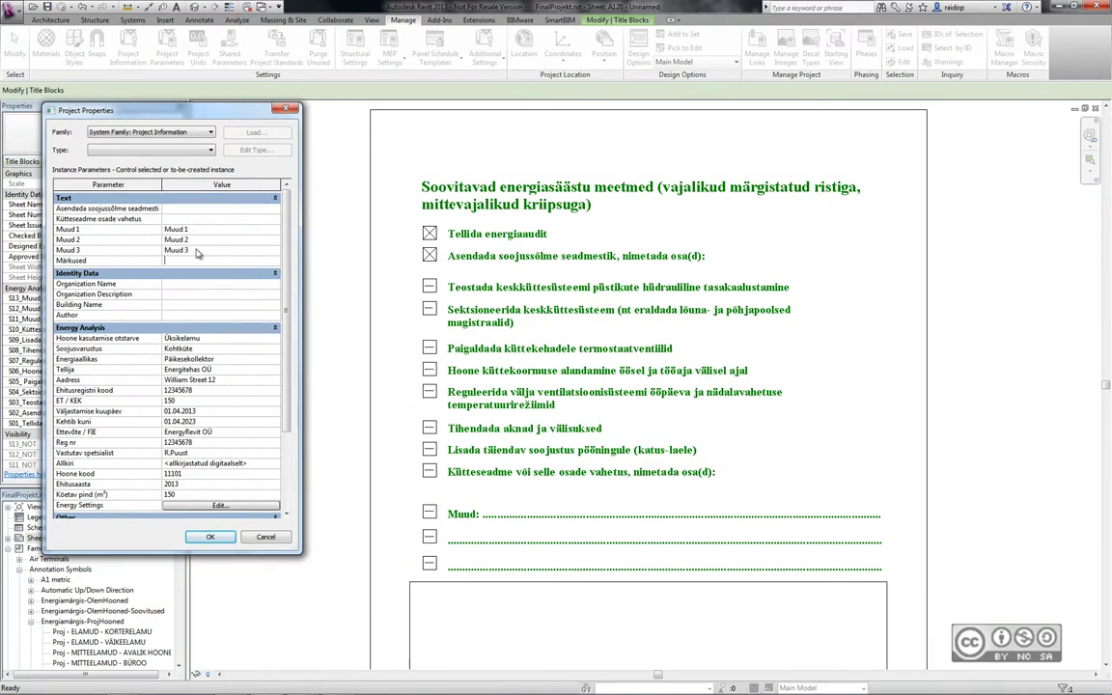
left_click(206, 249)
left_click(209, 536)
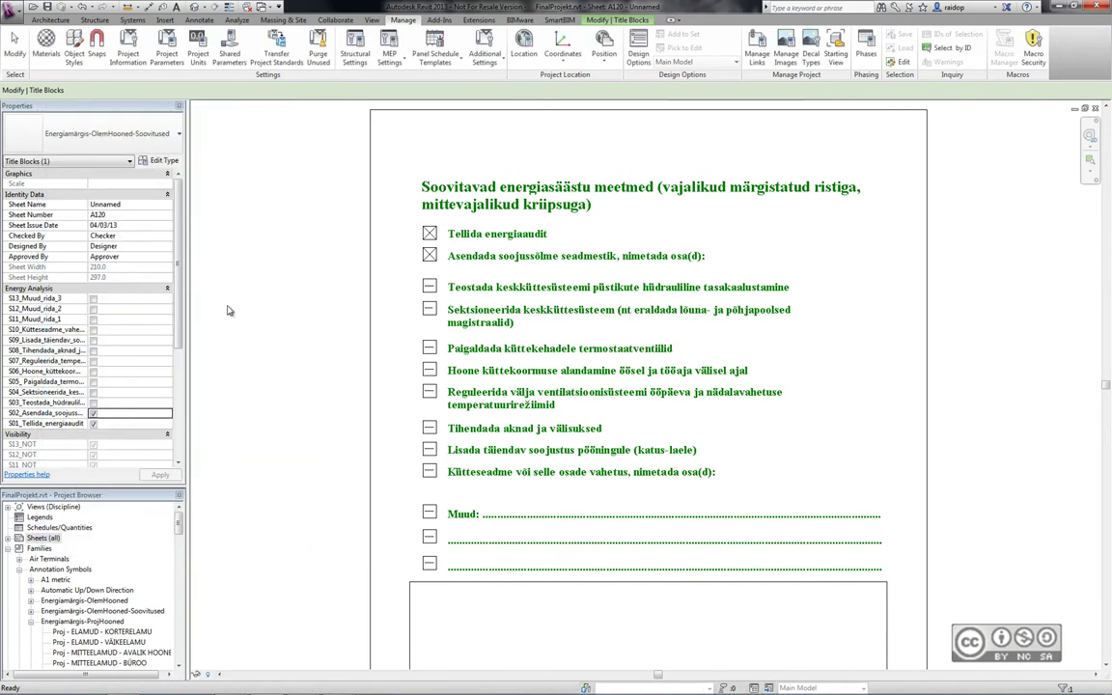
Step: Tick the S13, S12 and S11 Muud_rida parameters on the title block
left_click(313, 320)
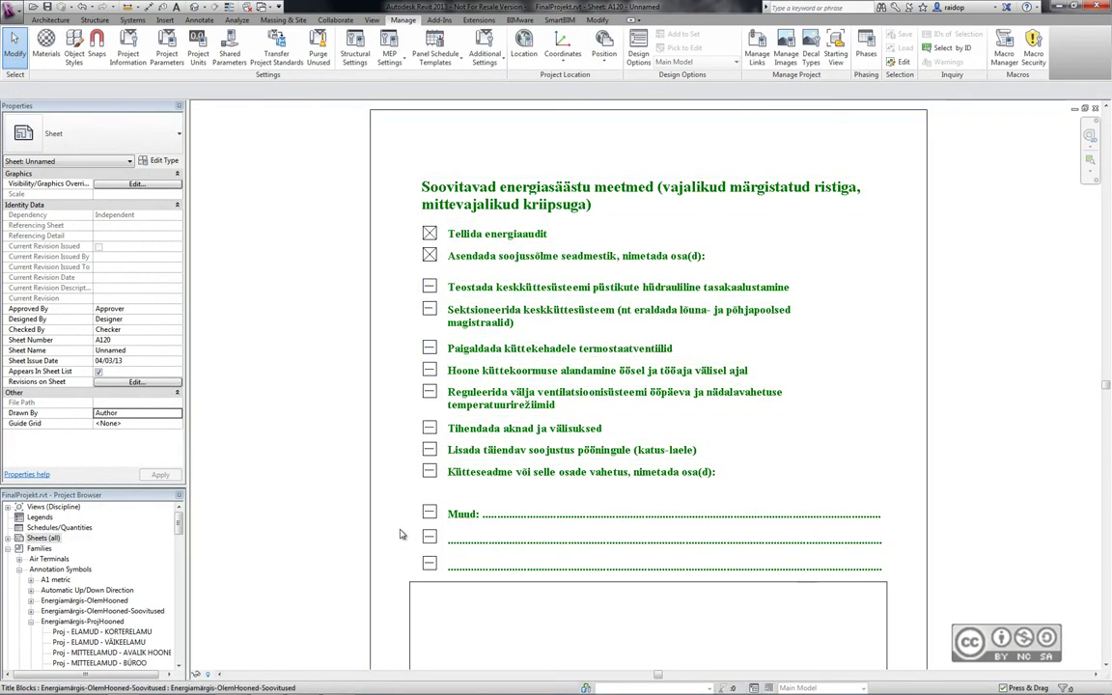
left_click(398, 469)
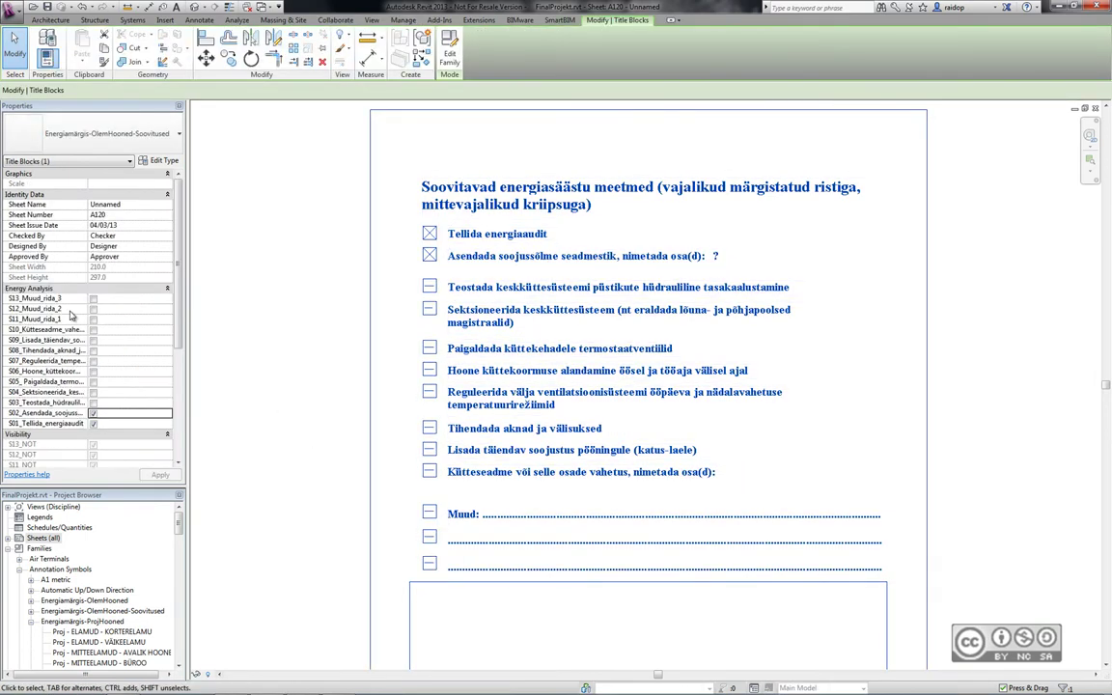
left_click(93, 298)
left_click(92, 309)
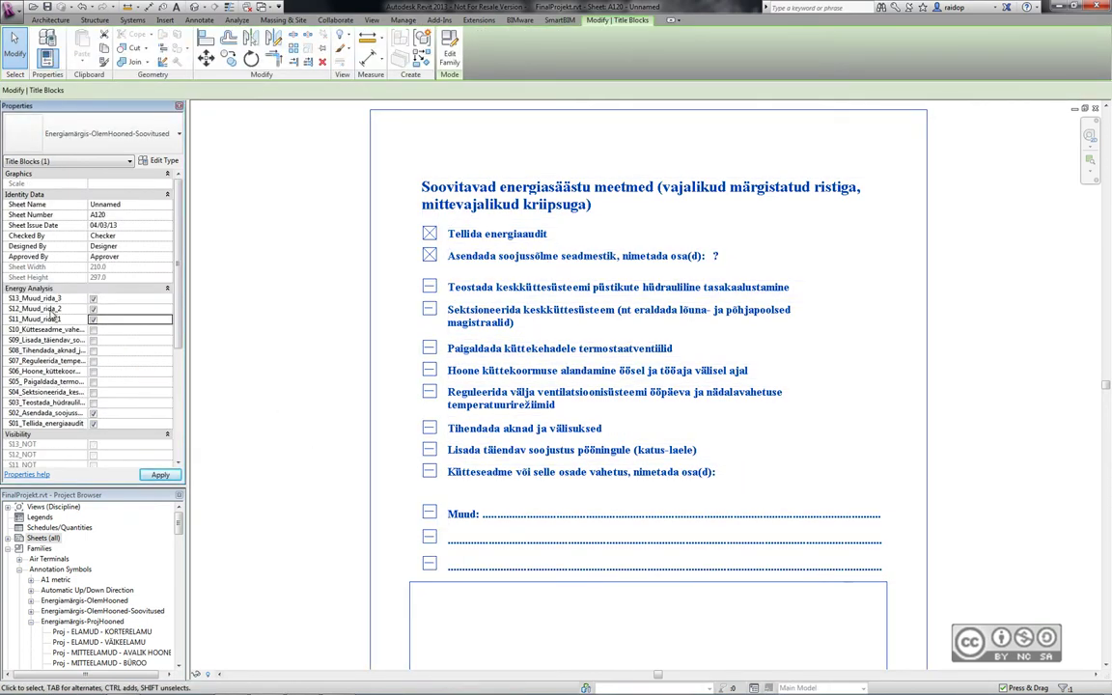
left_click(93, 320)
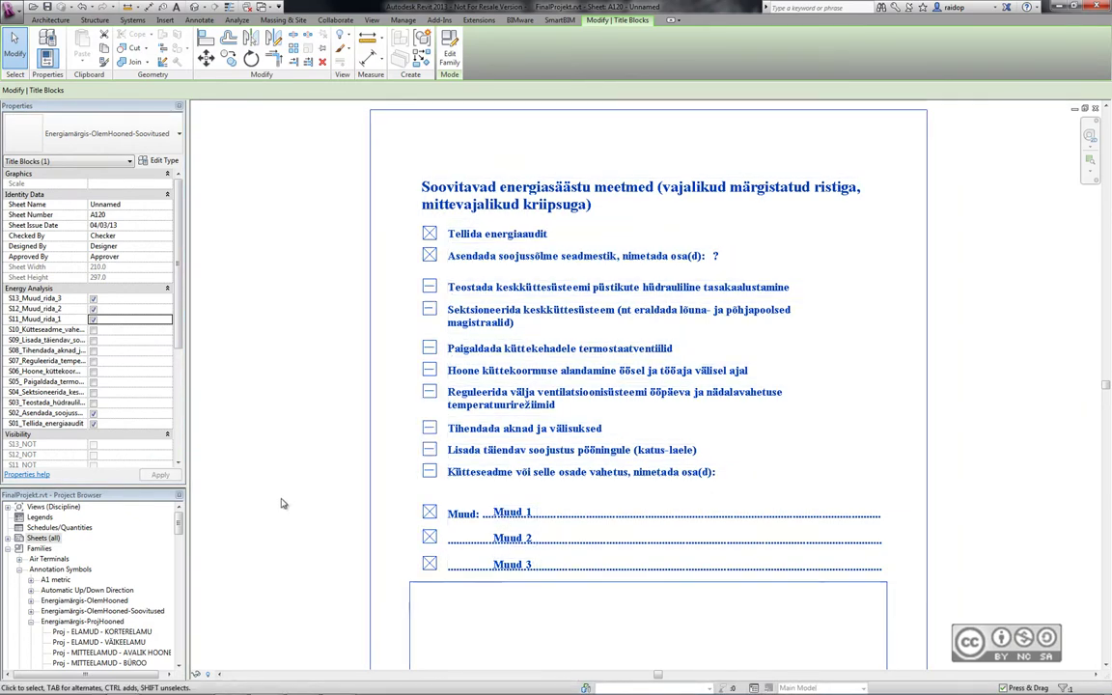
scroll(344, 426, "down", 2)
middle_click_drag(344, 426, 340, 403)
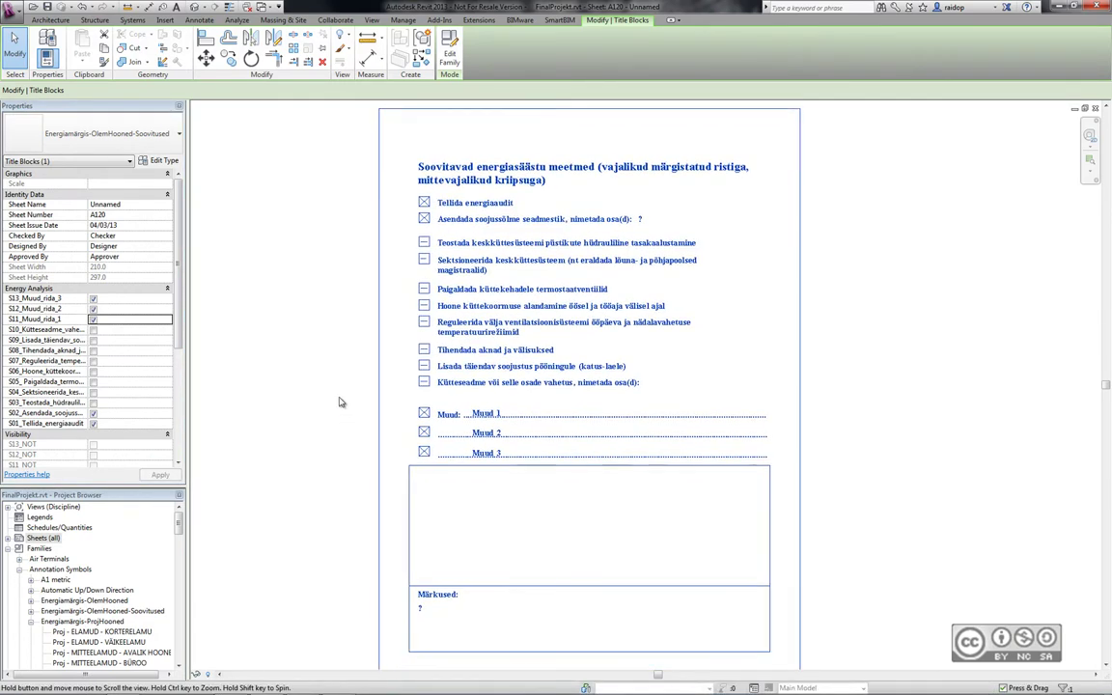
left_click(328, 375)
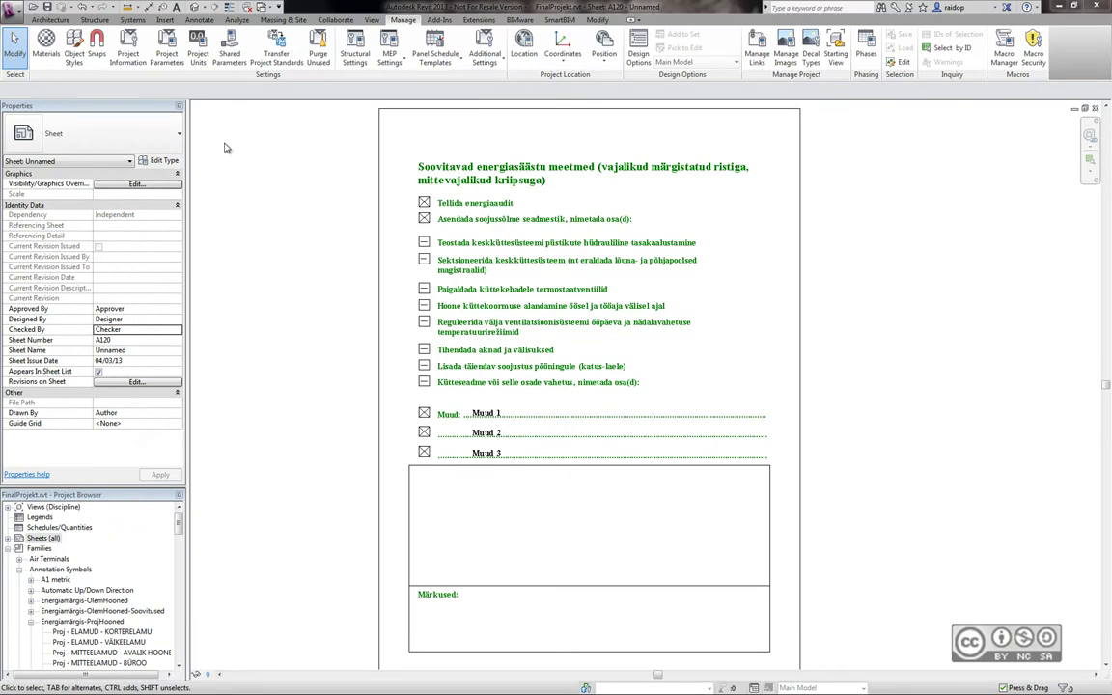
left_click(229, 49)
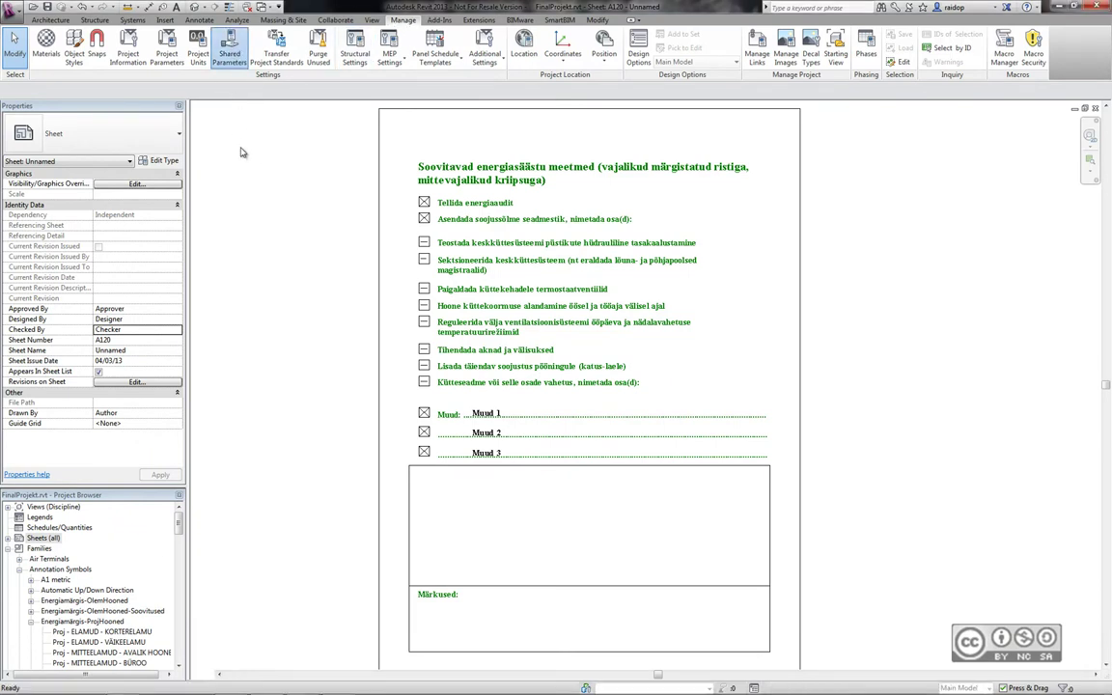
left_click(628, 370)
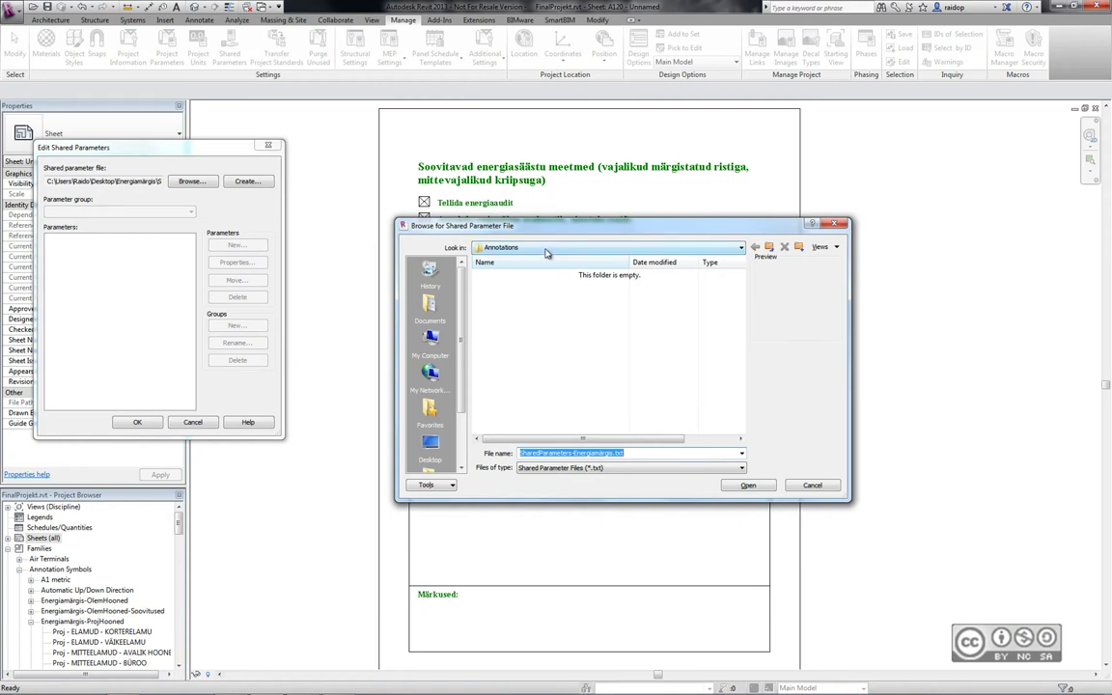
left_click(508, 341)
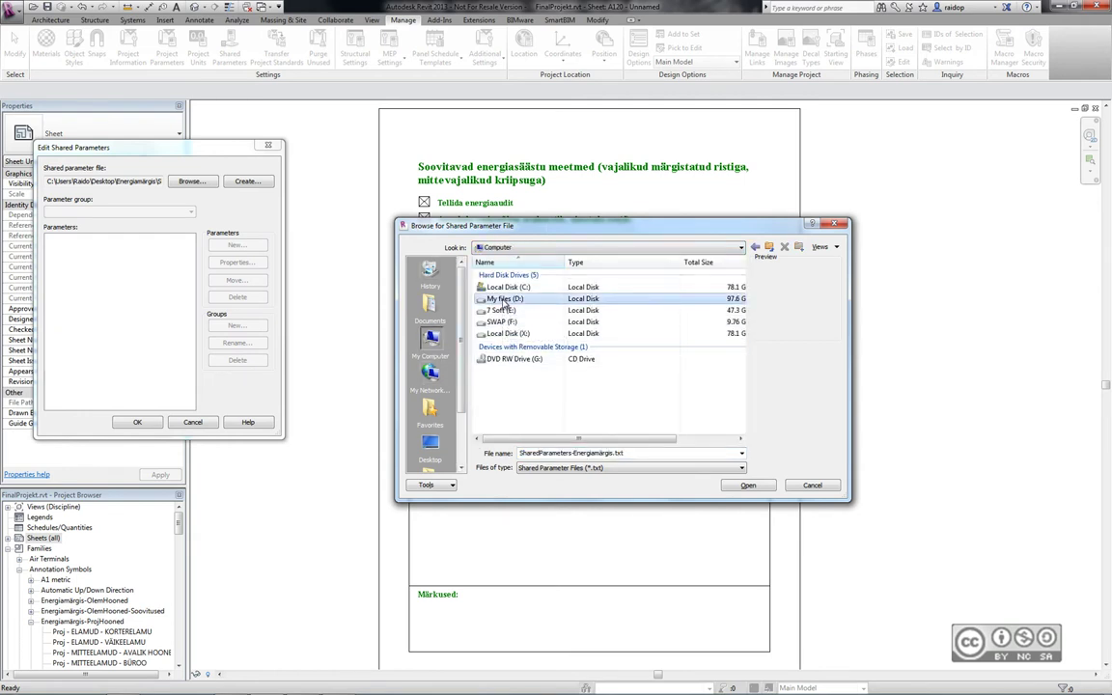
double_click(503, 303)
double_click(502, 344)
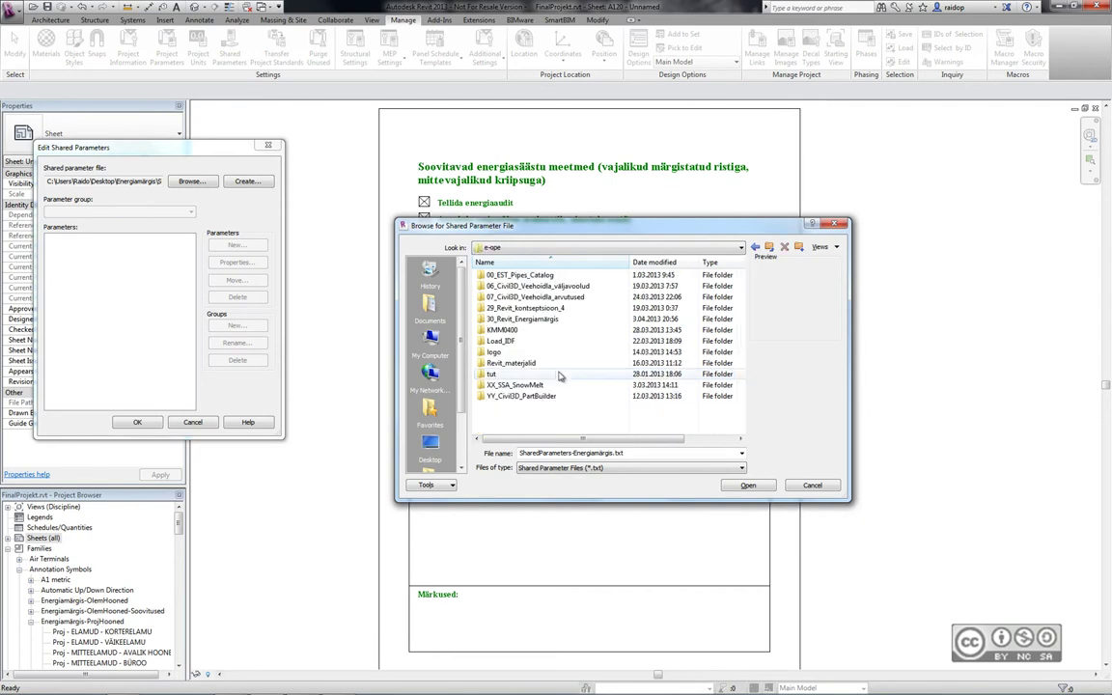
double_click(522, 319)
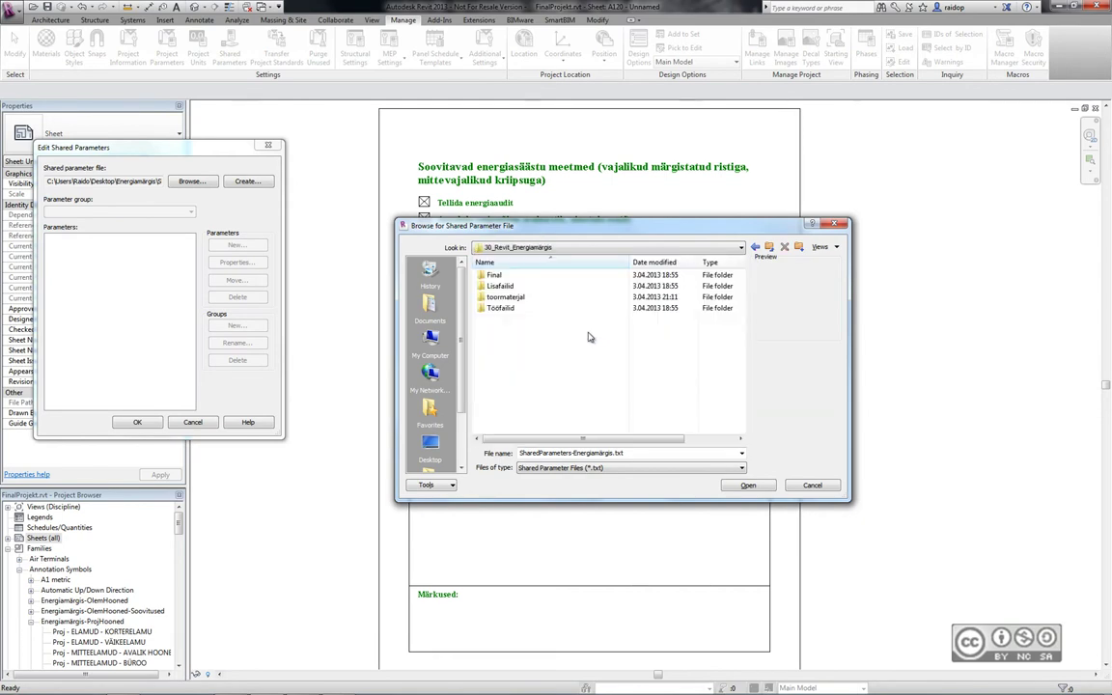
double_click(500, 307)
left_click(748, 485)
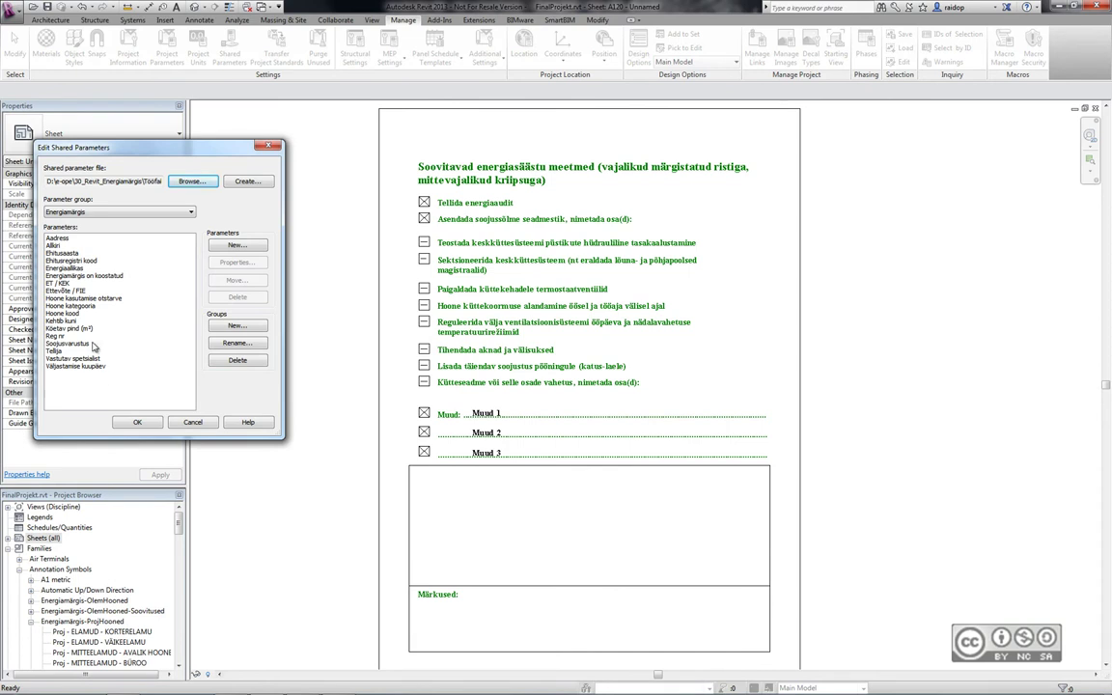
left_click(97, 211)
left_click(123, 213)
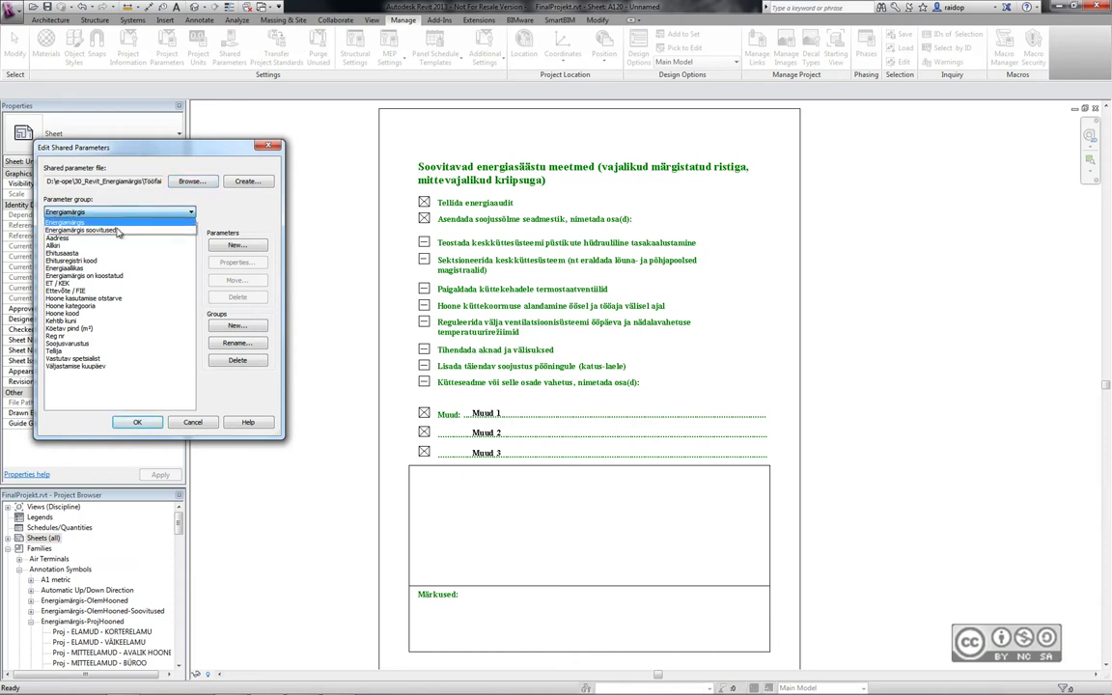
left_click(96, 229)
left_click(138, 212)
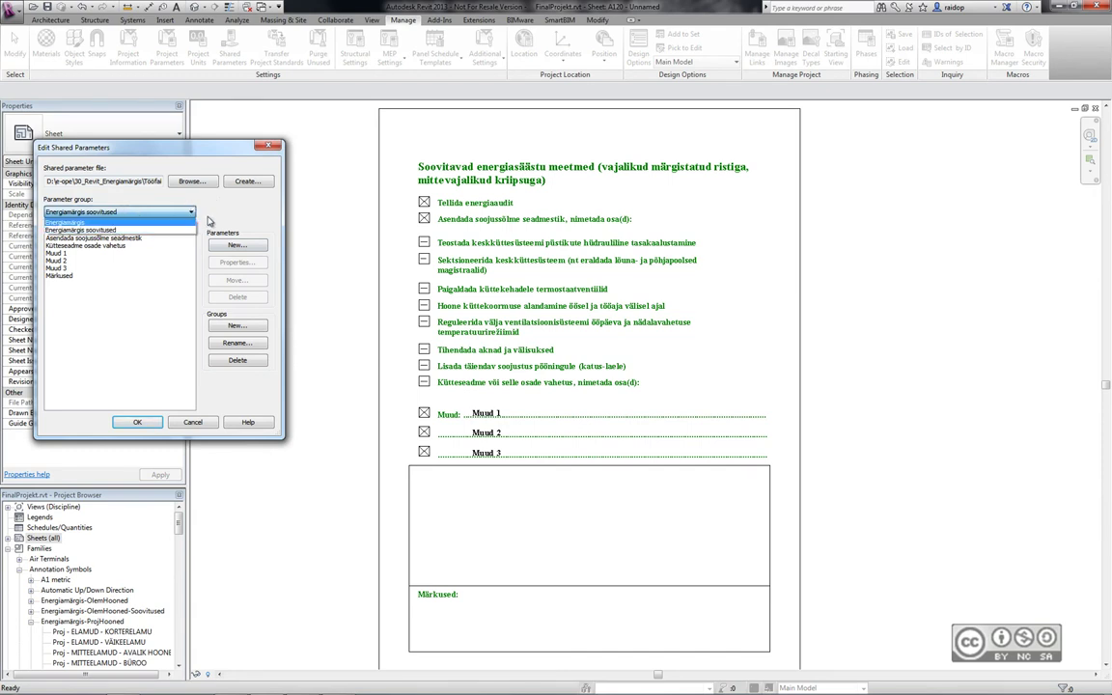
left_click(190, 211)
left_click(66, 261)
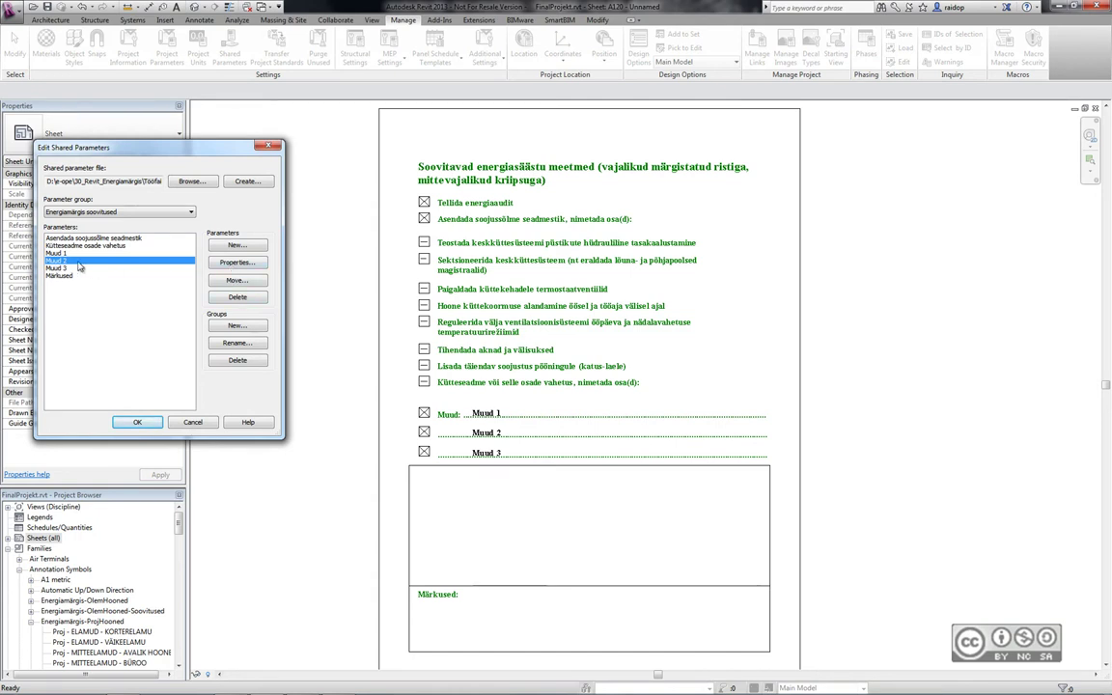
left_click(236, 261)
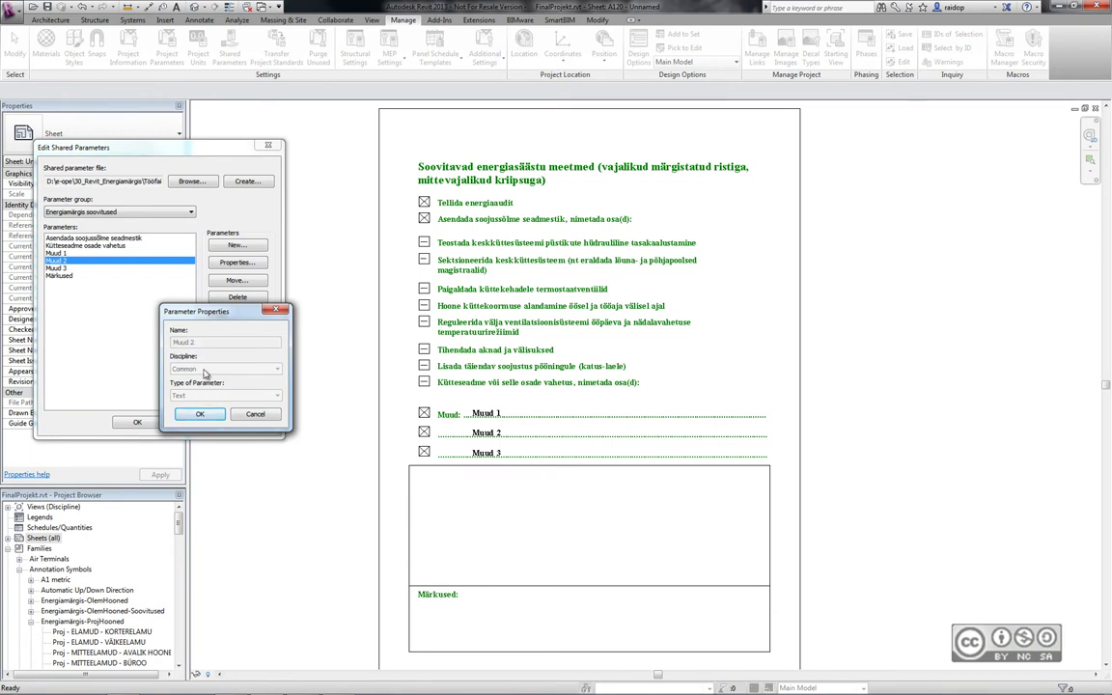
left_click(255, 413)
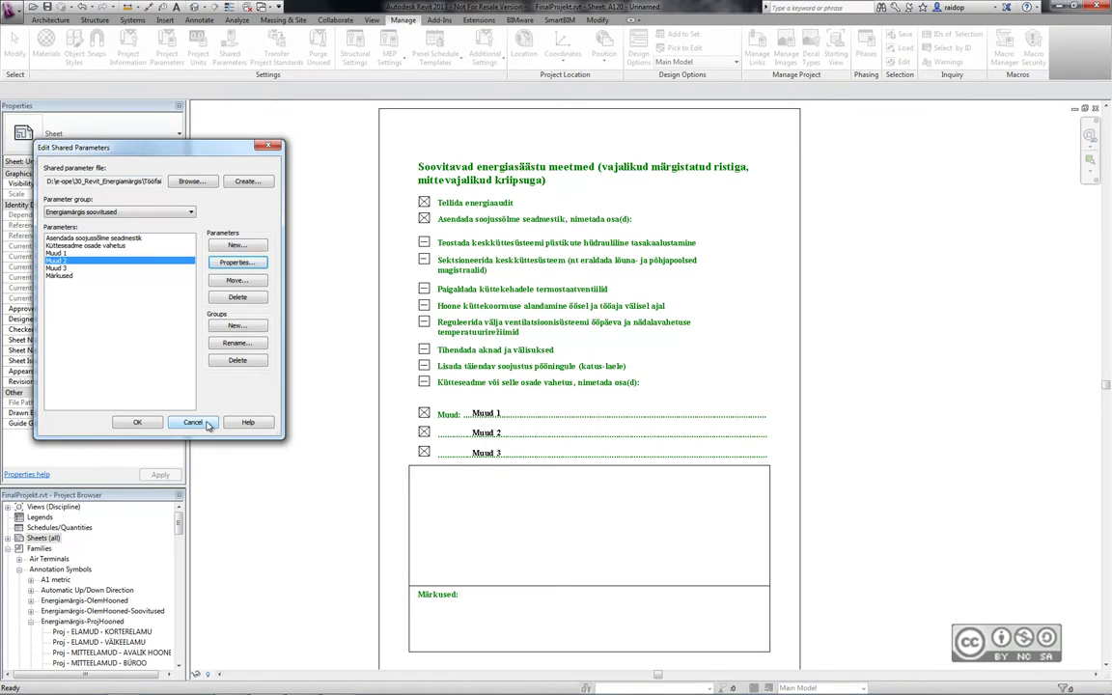
left_click(207, 424)
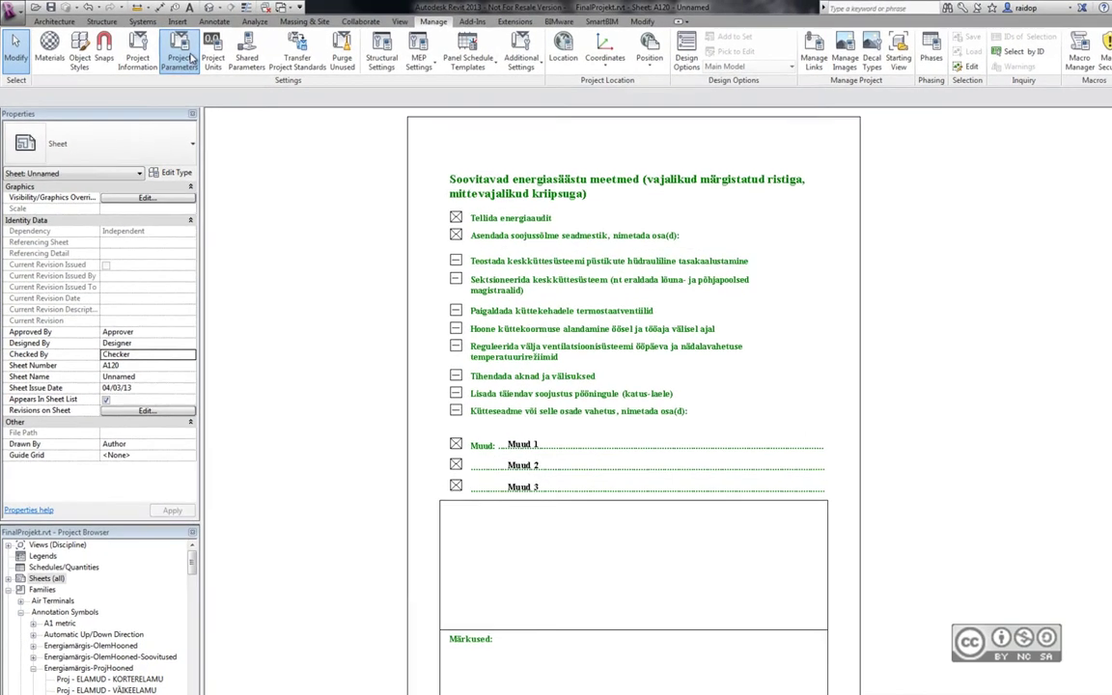
Step: Start a new shared project parameter but cancel the shared parameter selection
left_click(189, 58)
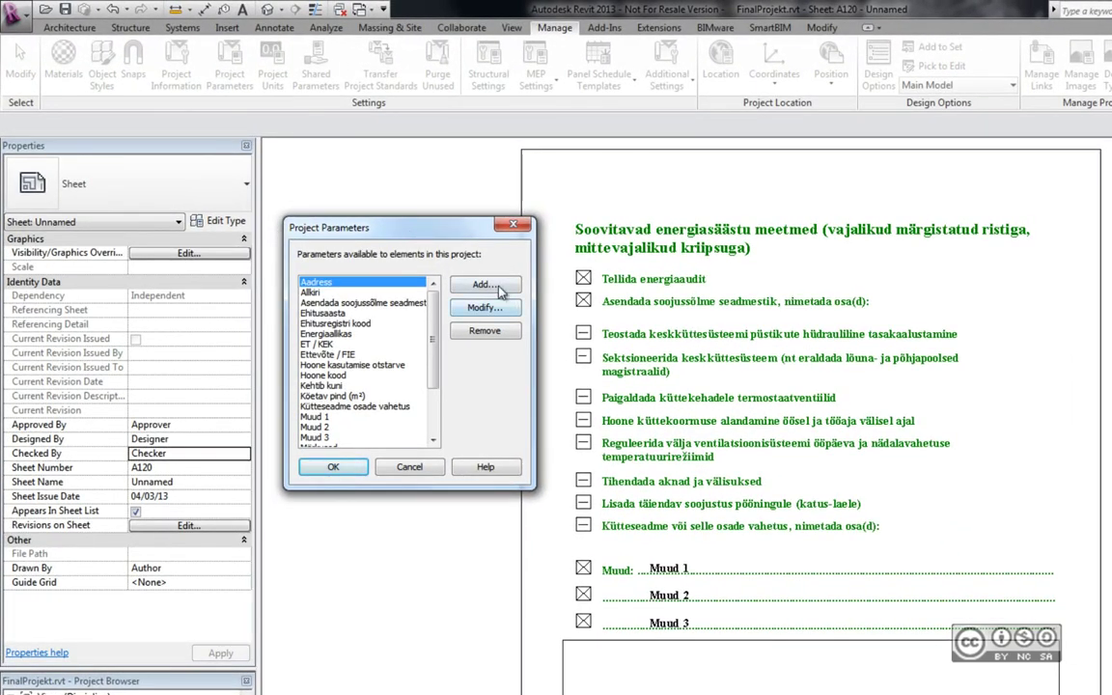
left_click(483, 285)
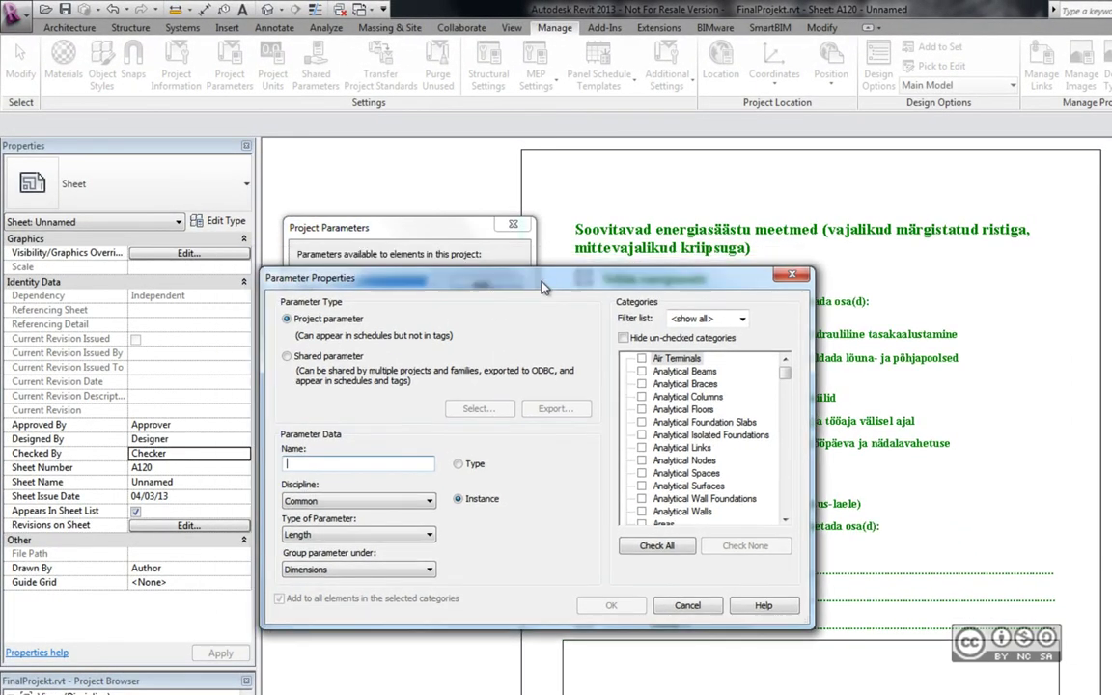
left_click(294, 362)
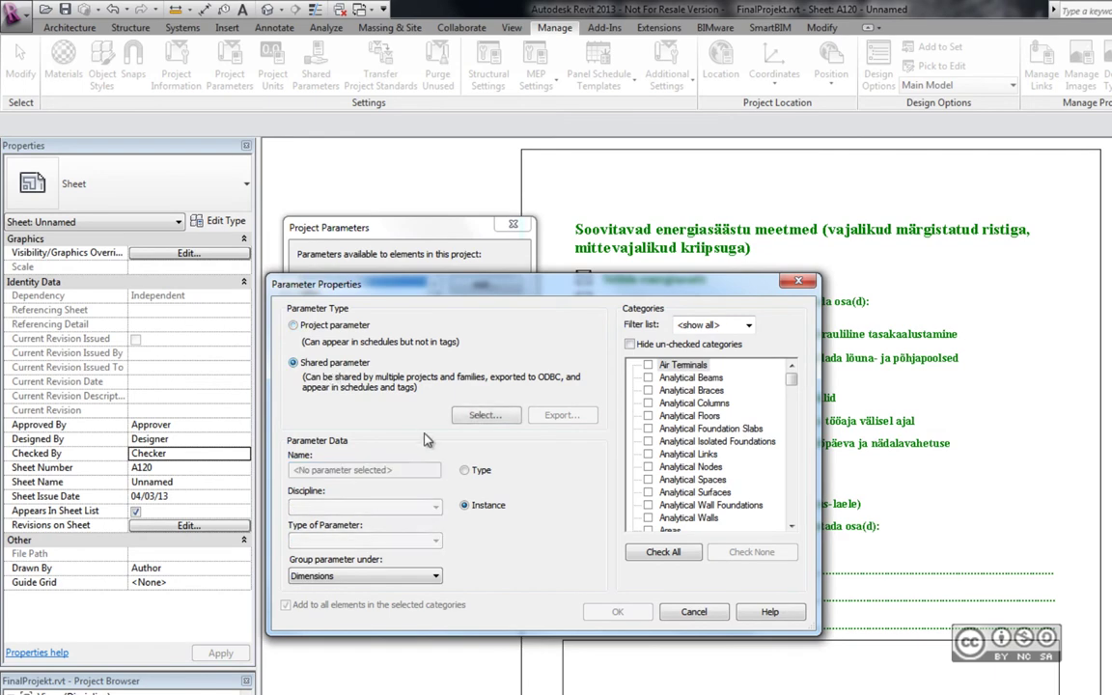
left_click(485, 414)
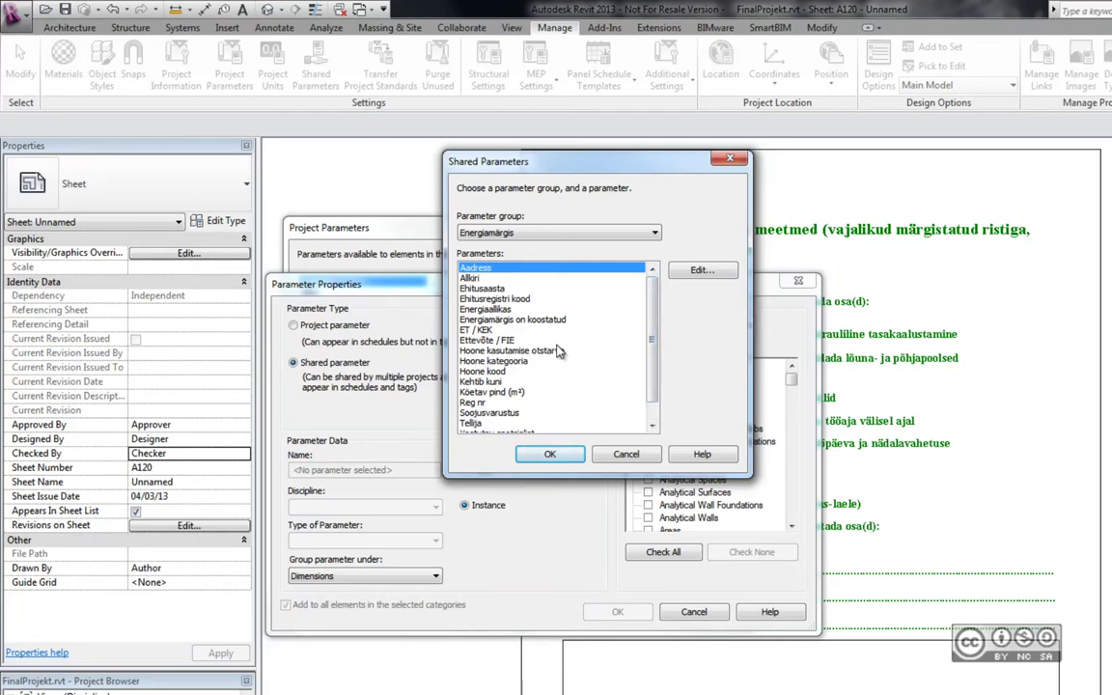
left_click(608, 457)
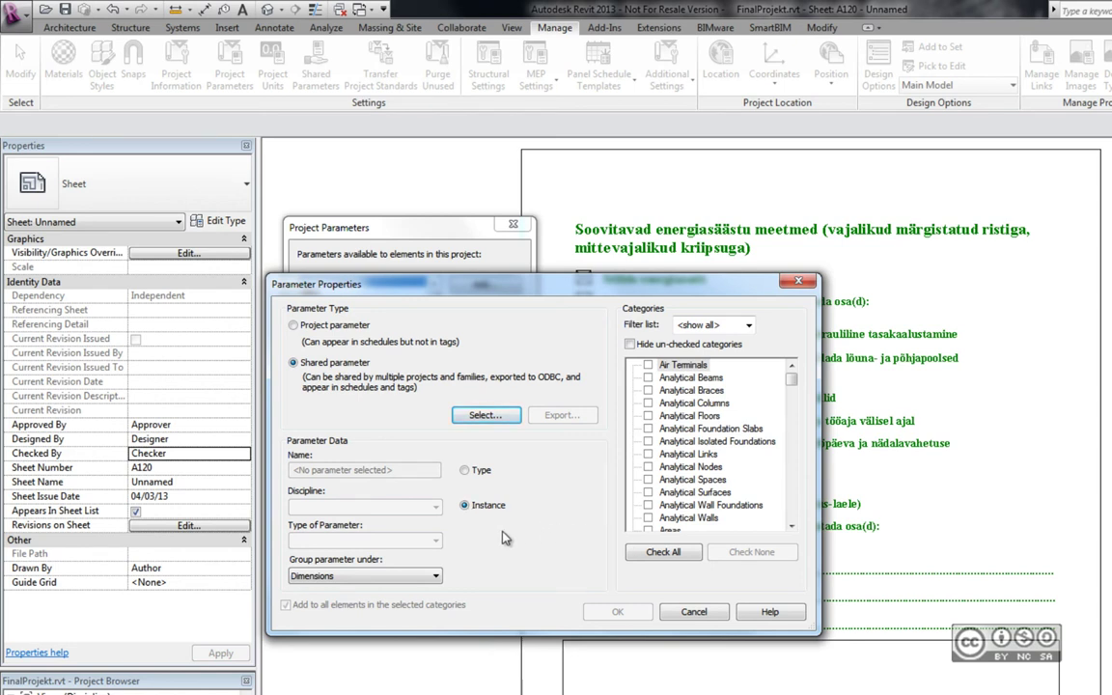
Step: Tick the Project Information category, review parameter groups, then abandon the new parameter
scroll(794, 403, "down", 1)
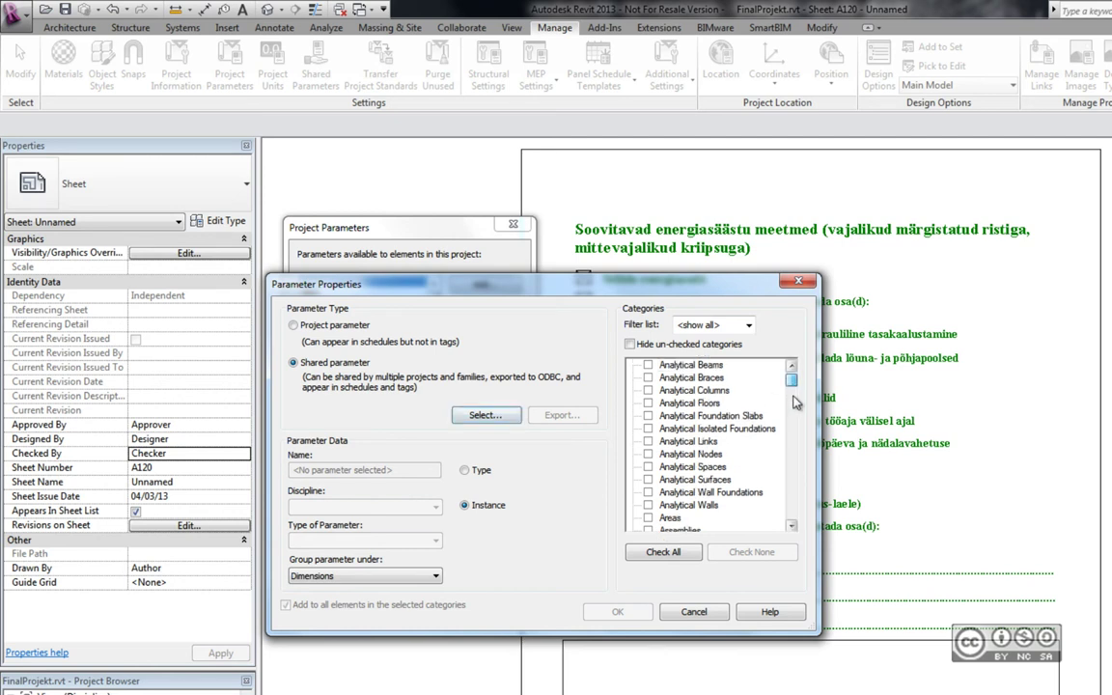
left_click_drag(795, 403, 795, 465)
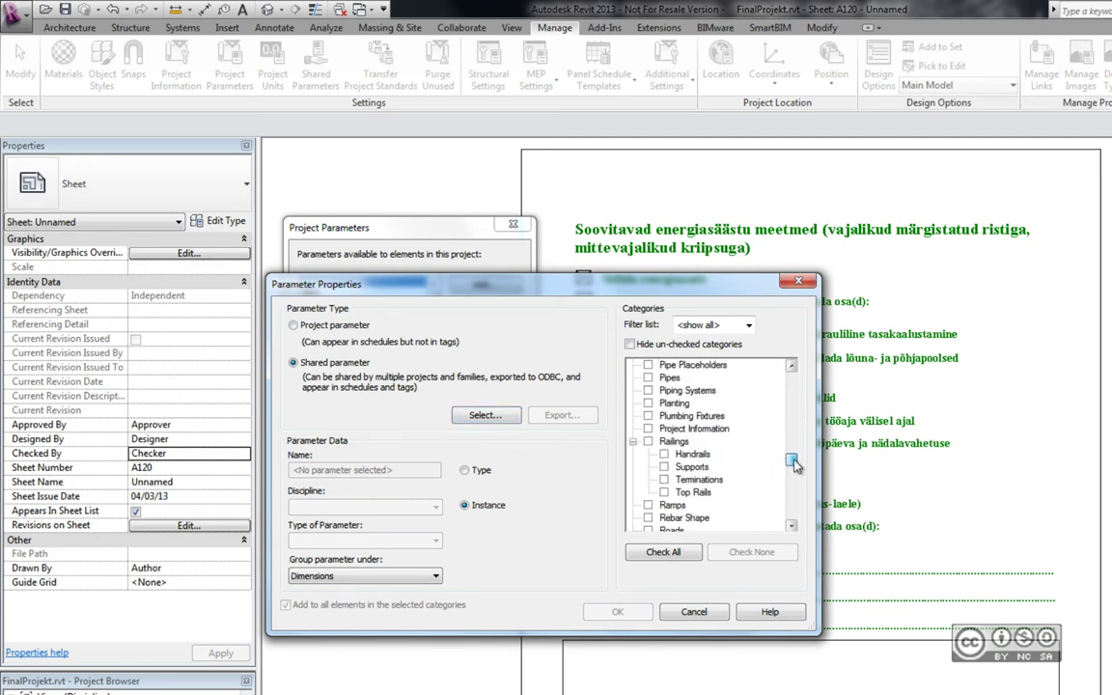
left_click_drag(794, 464, 794, 458)
left_click(717, 429)
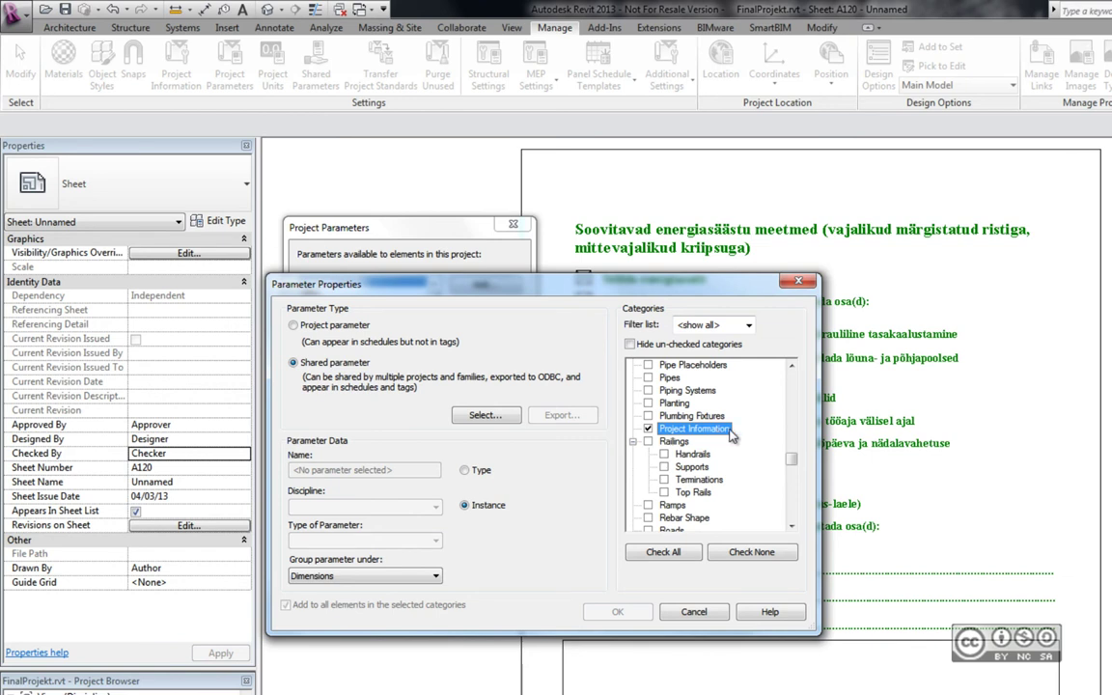
left_click_drag(794, 466, 795, 477)
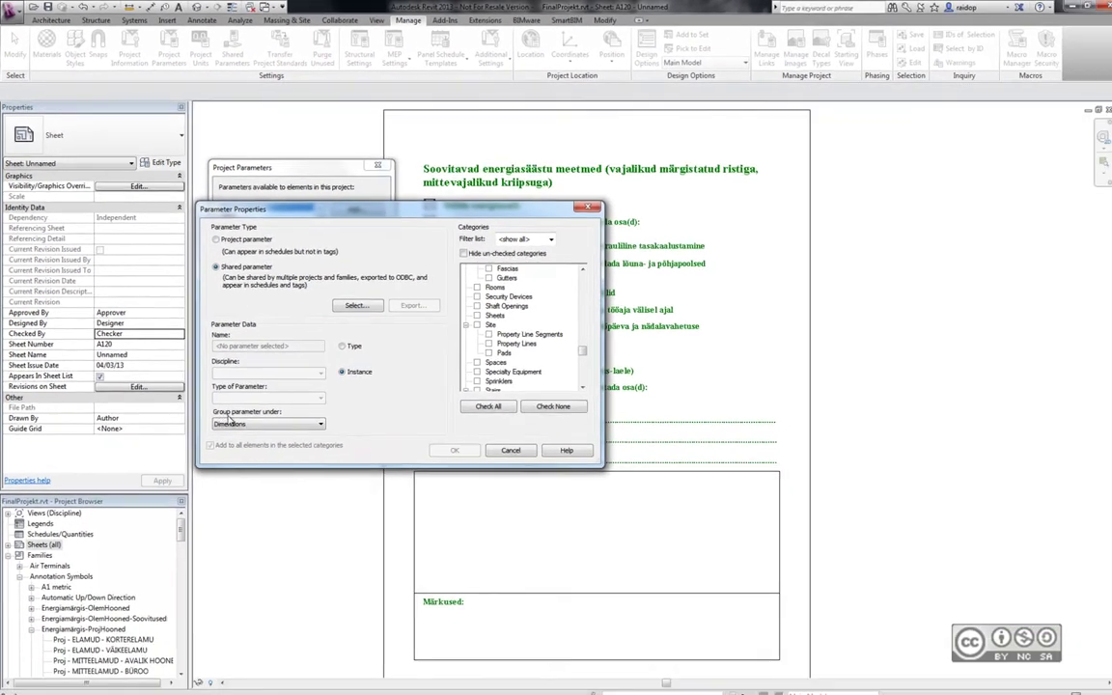
left_click(277, 420)
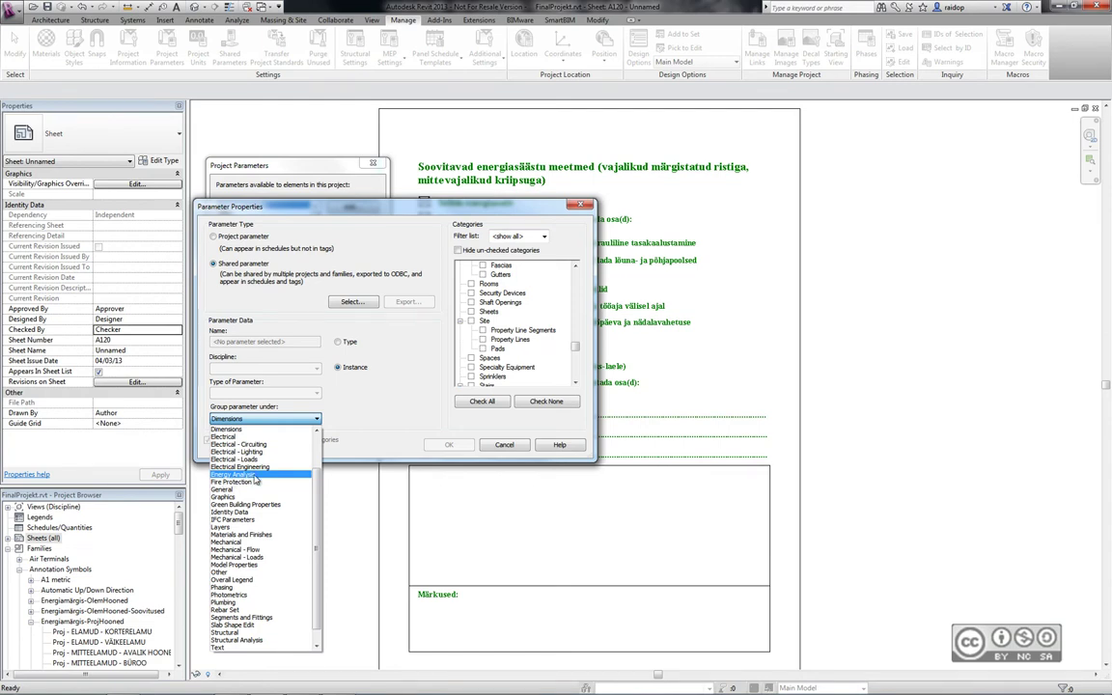
key("Escape")
key("Escape")
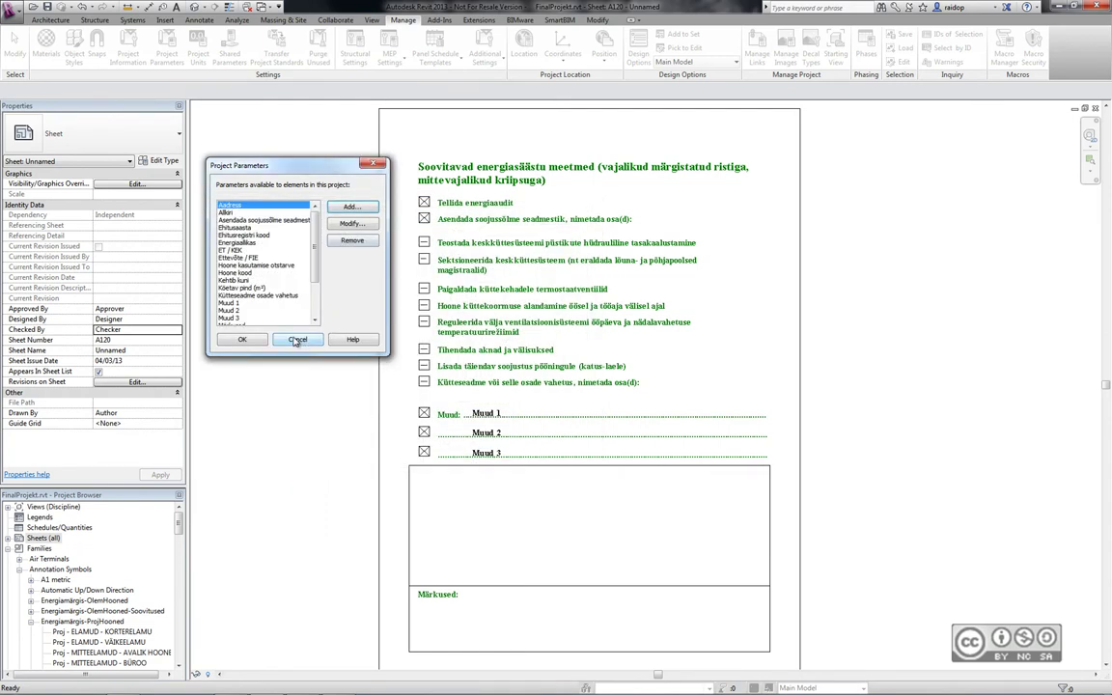
Step: Review the ET / KEK value of 150 in Project Information and cancel without changes
left_click(297, 339)
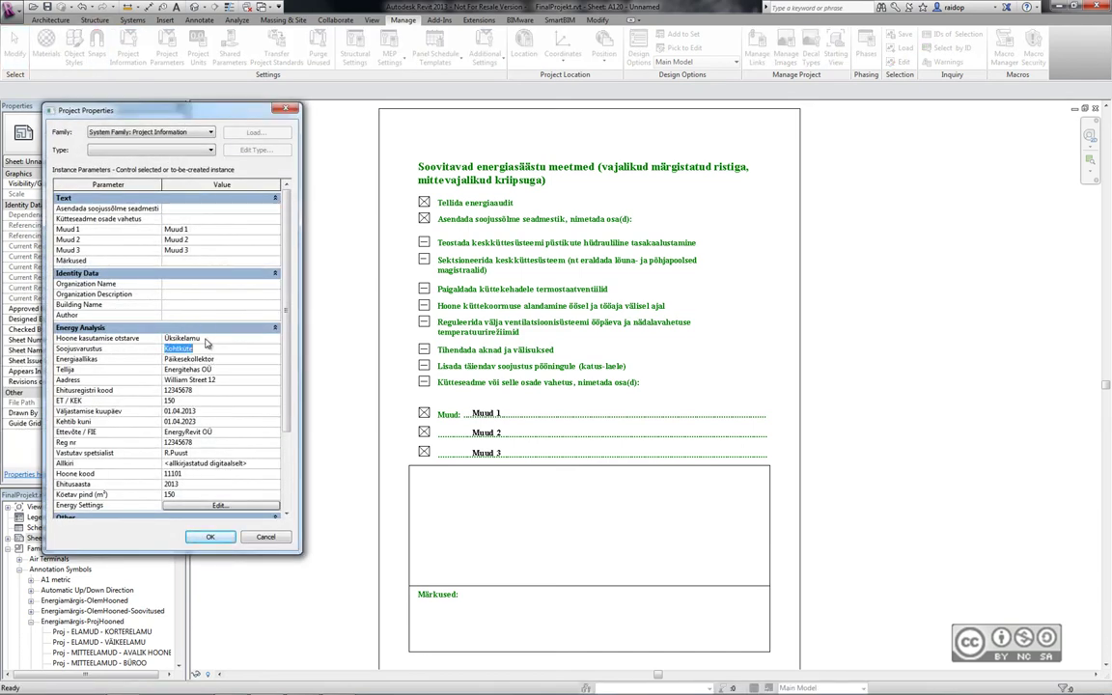
left_click(198, 400)
left_click(265, 537)
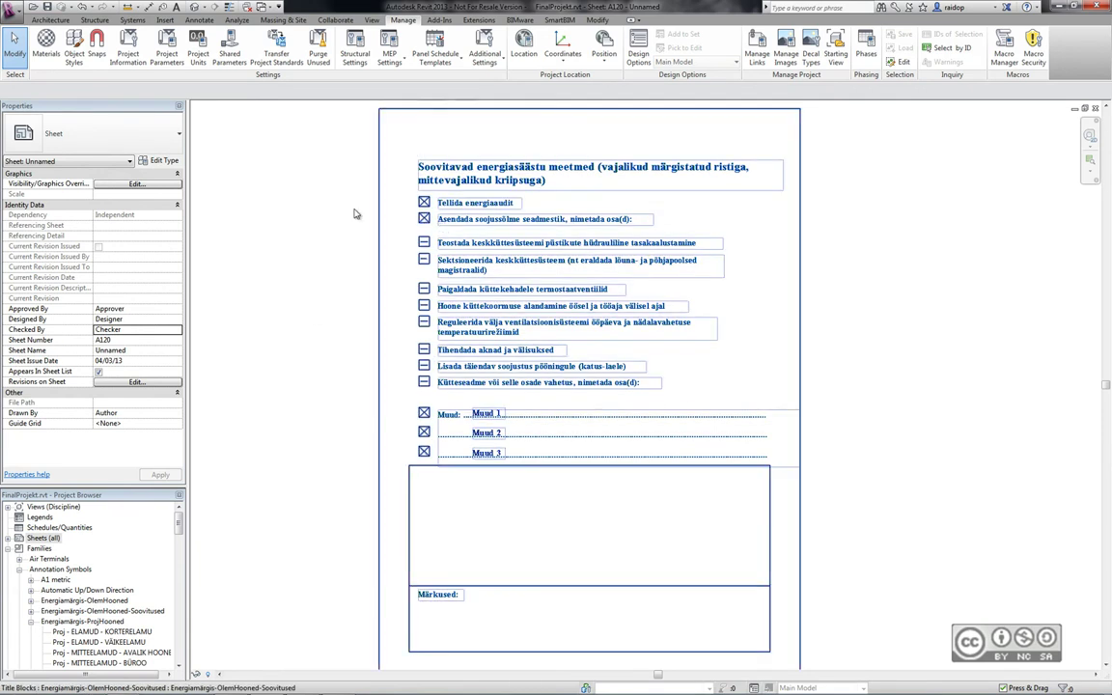
Step: Zoom into sheet A120, then switch to the YouTube channel in Chrome
scroll(407, 202, "up", 2)
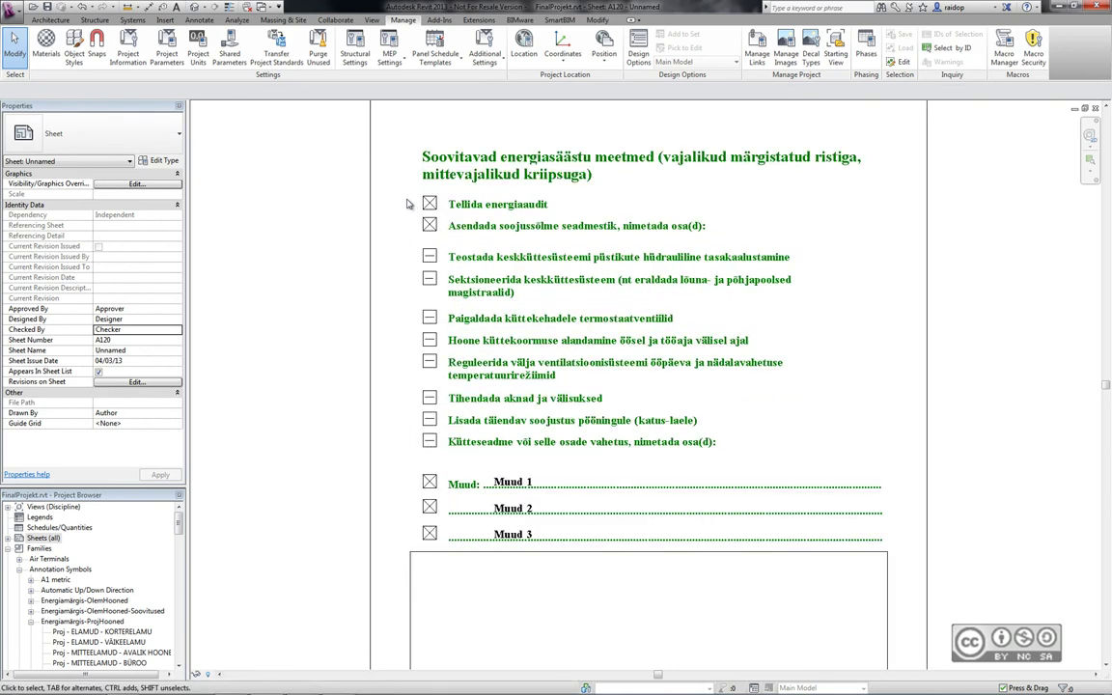
scroll(406, 202, "up", 1)
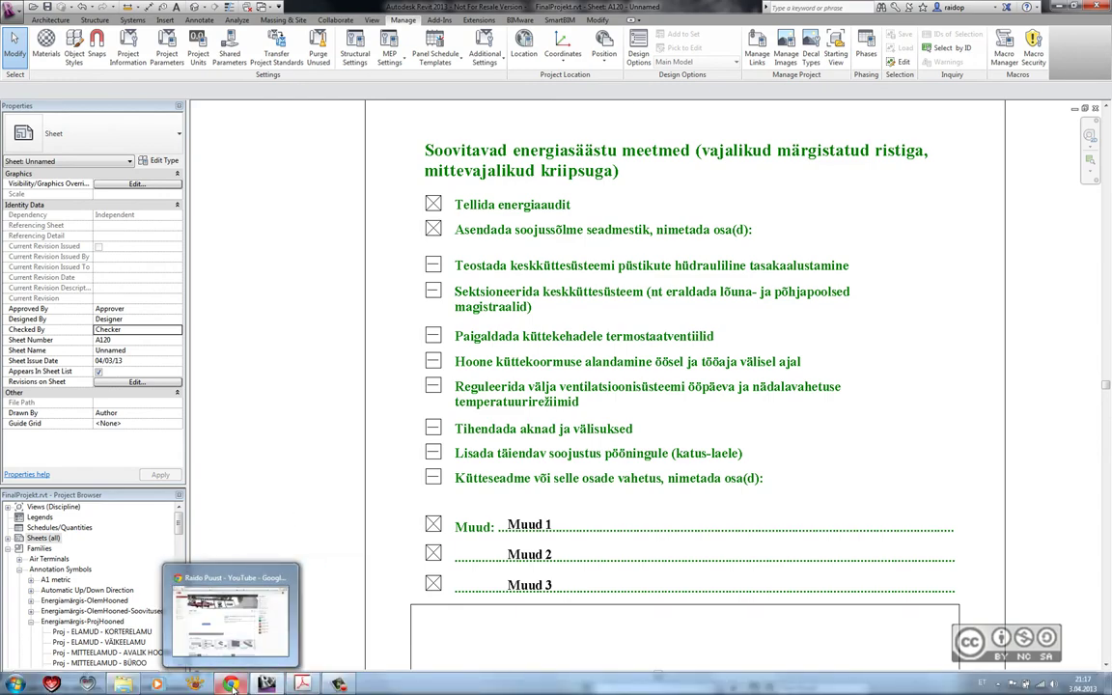
left_click(231, 683)
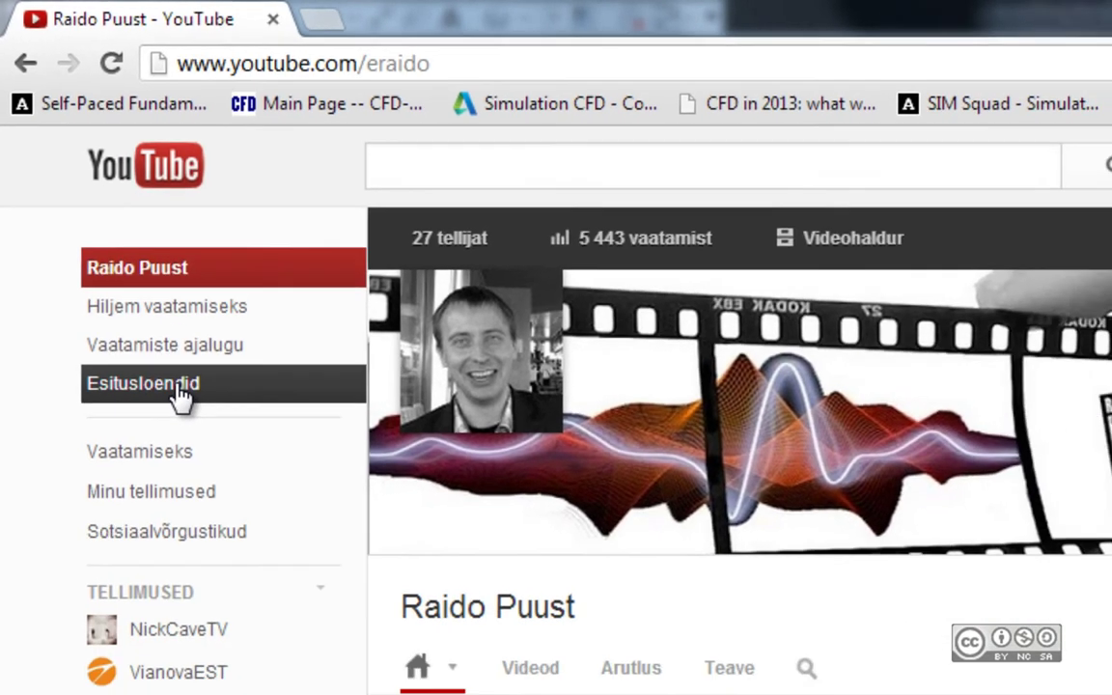
Step: Open the channel's Revit playlist on YouTube and scroll through its tutorial videos
left_click(212, 468)
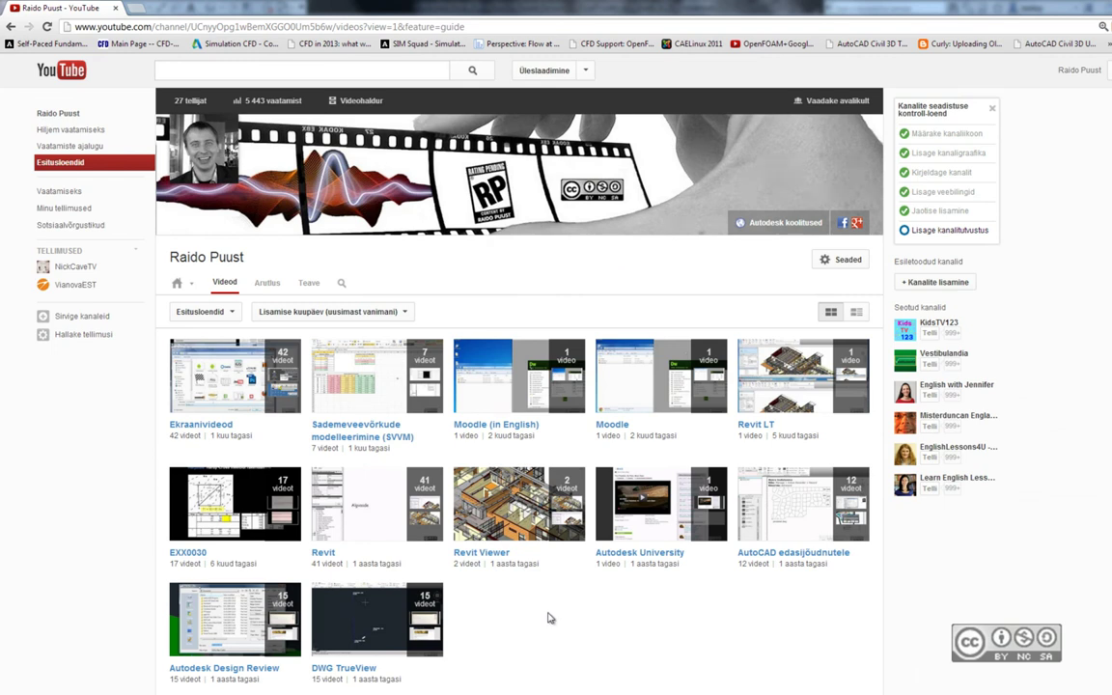
left_click(331, 557)
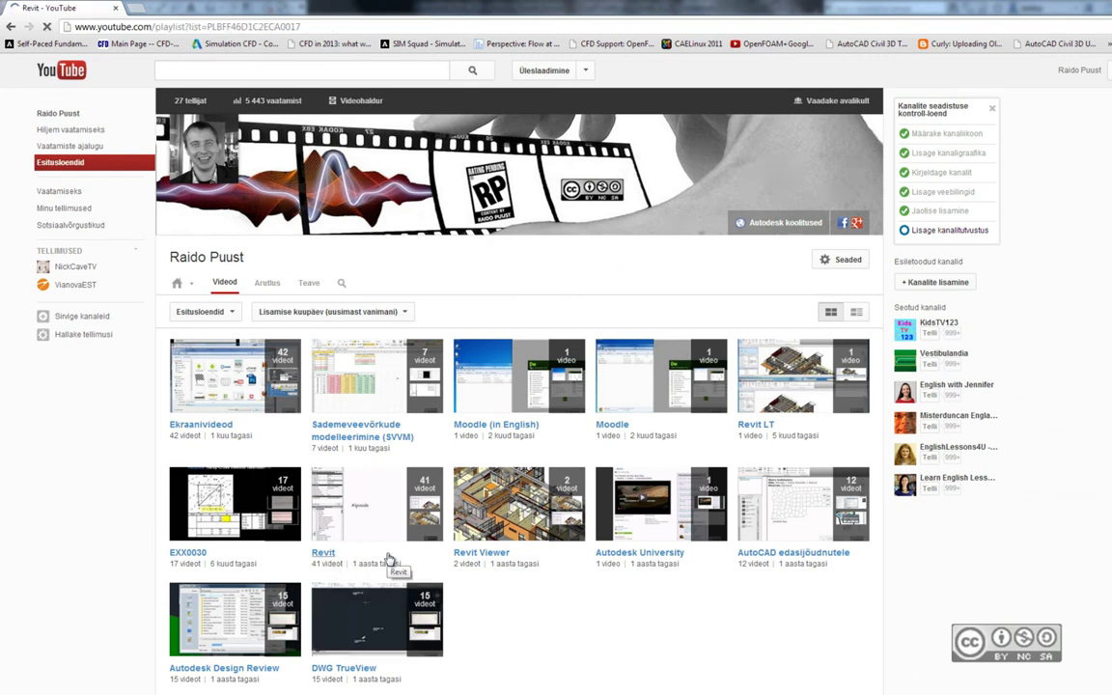
scroll(496, 460, "down", 1)
scroll(499, 457, "down", 2)
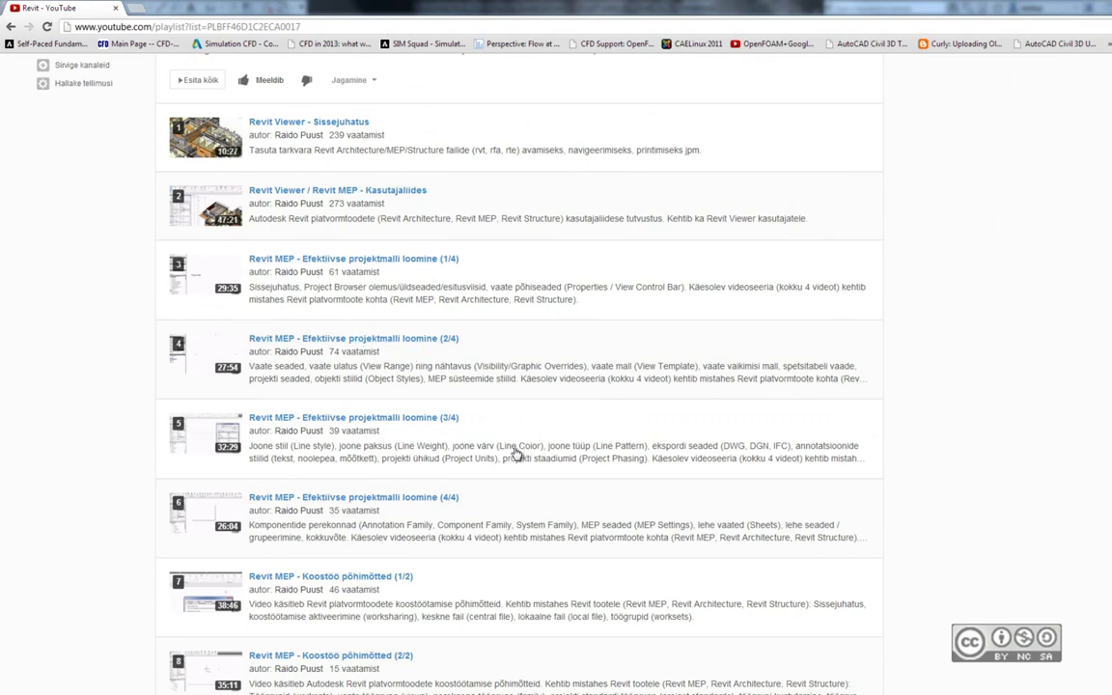
scroll(516, 454, "down", 1)
scroll(513, 454, "down", 1)
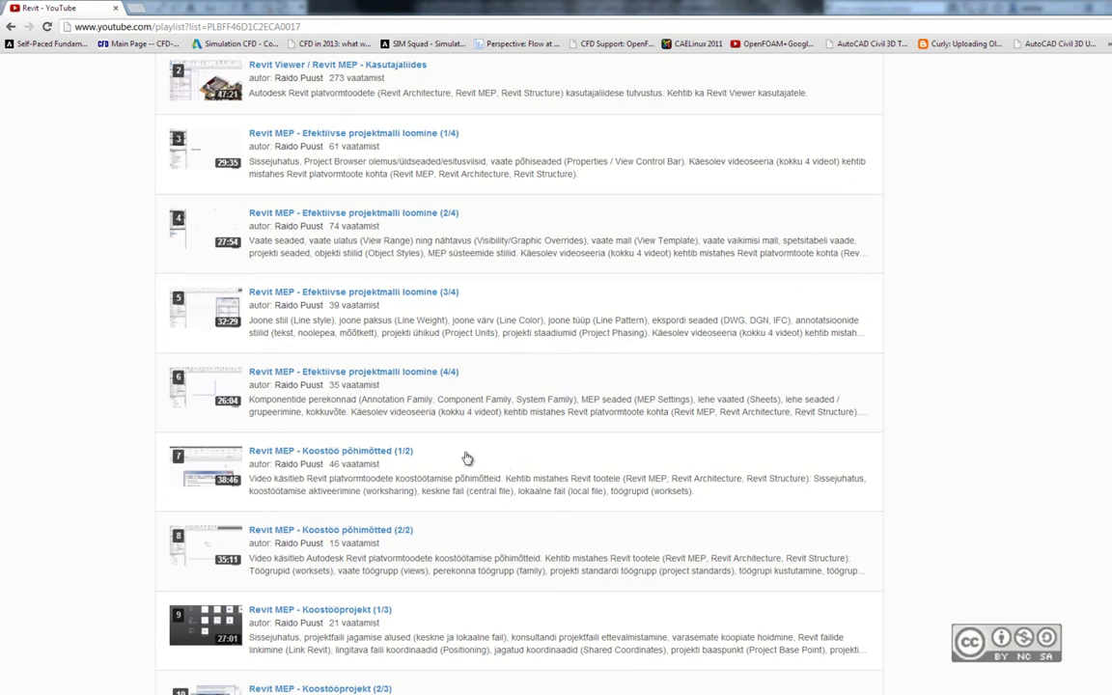
scroll(474, 467, "down", 1)
scroll(474, 466, "down", 3)
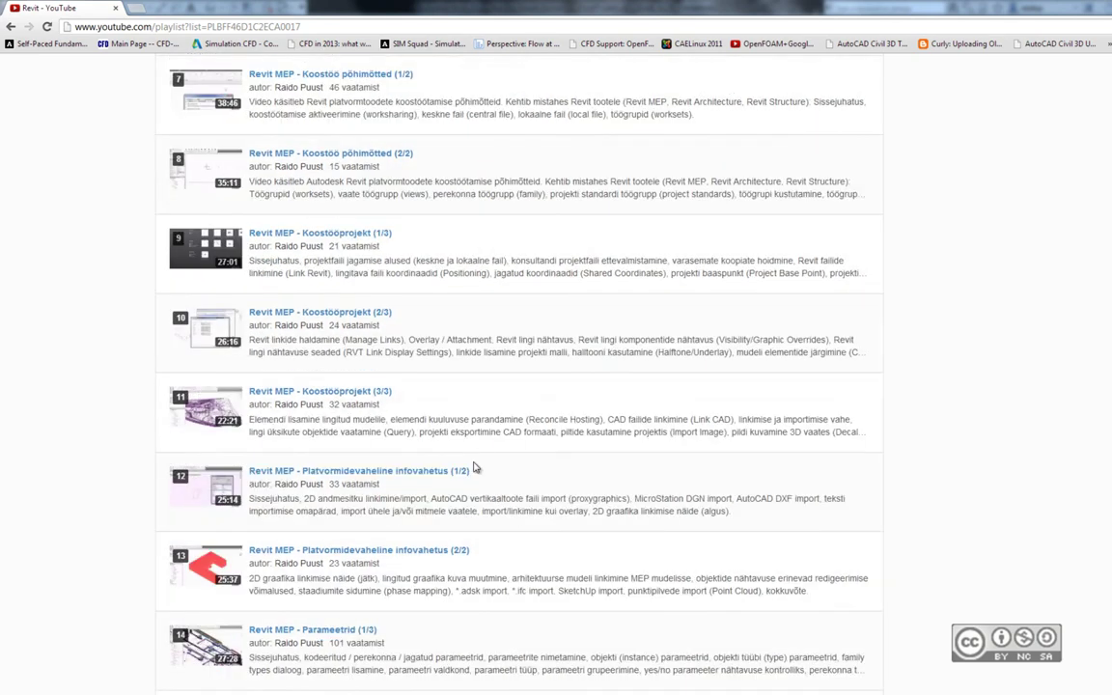
scroll(474, 466, "down", 2)
scroll(474, 466, "down", 1)
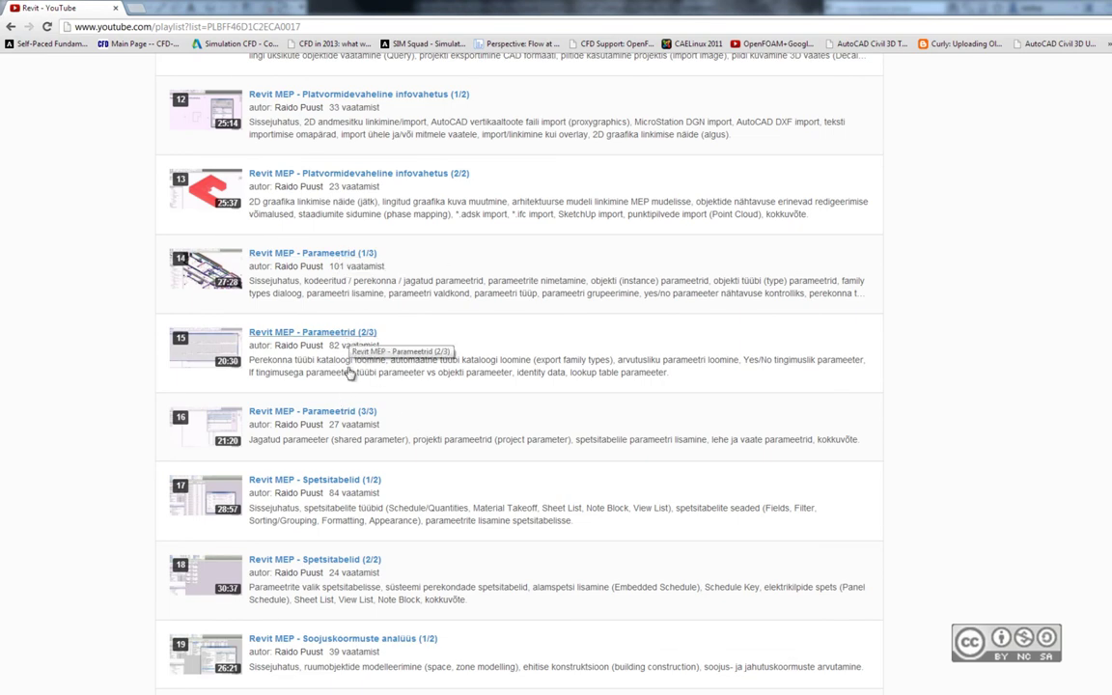
Step: Browse to the end of the playlist, then go back to Revit on Energiamärgis sheet A119
scroll(421, 417, "down", 10)
scroll(422, 416, "down", 5)
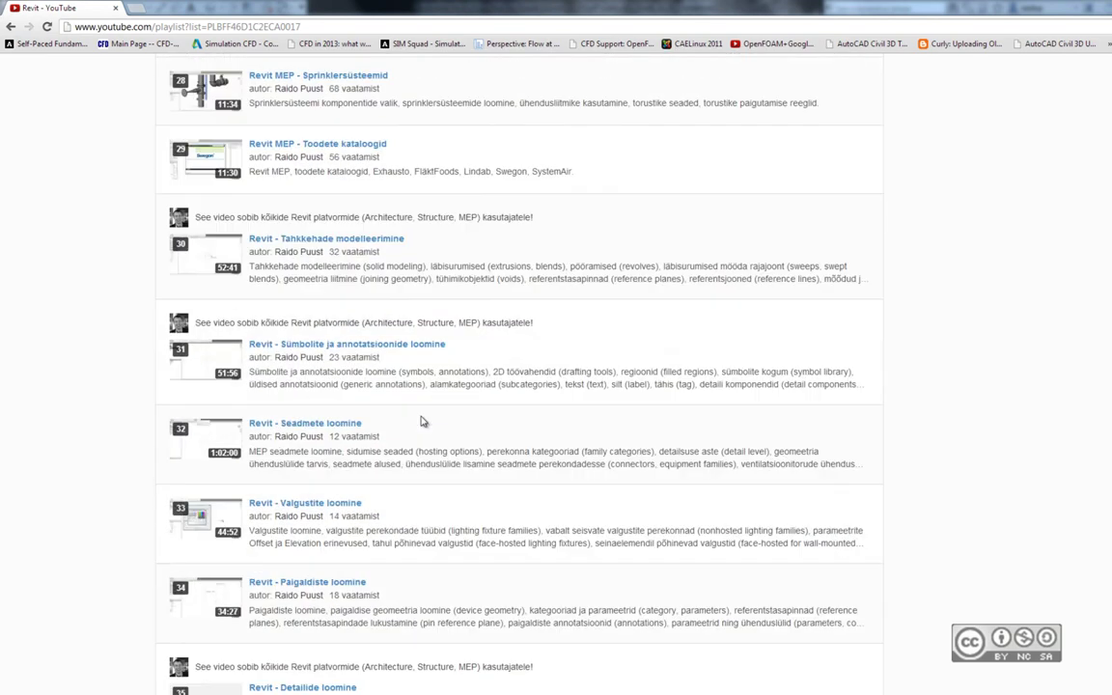
scroll(422, 417, "down", 4)
scroll(422, 417, "down", 1)
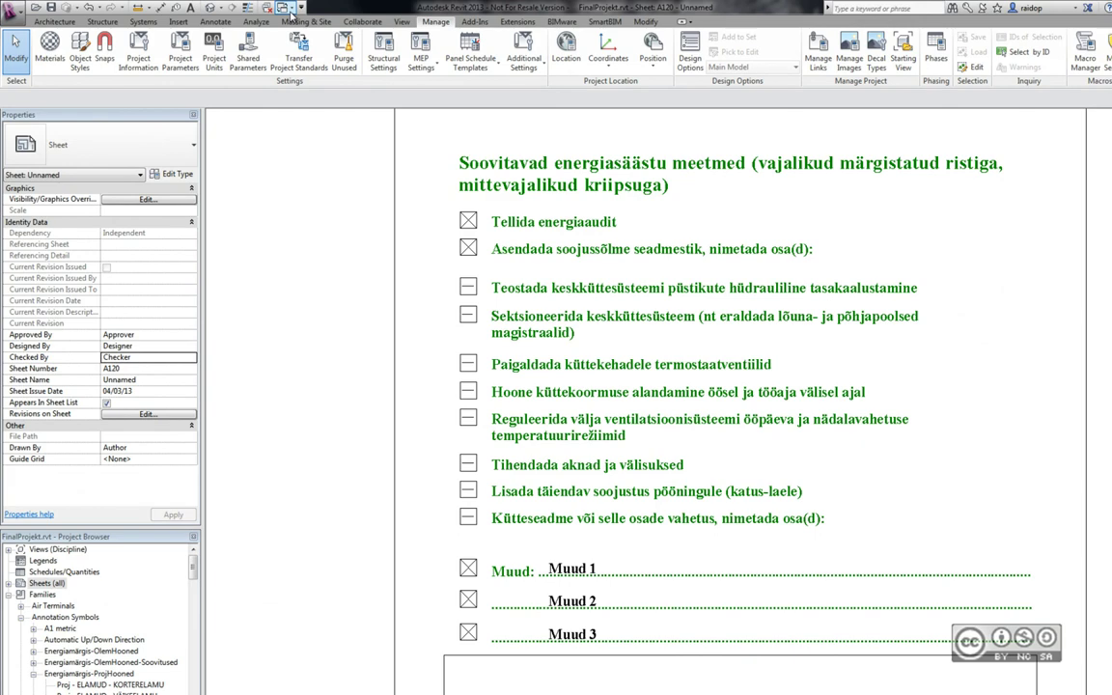
left_click(291, 10)
left_click(328, 34)
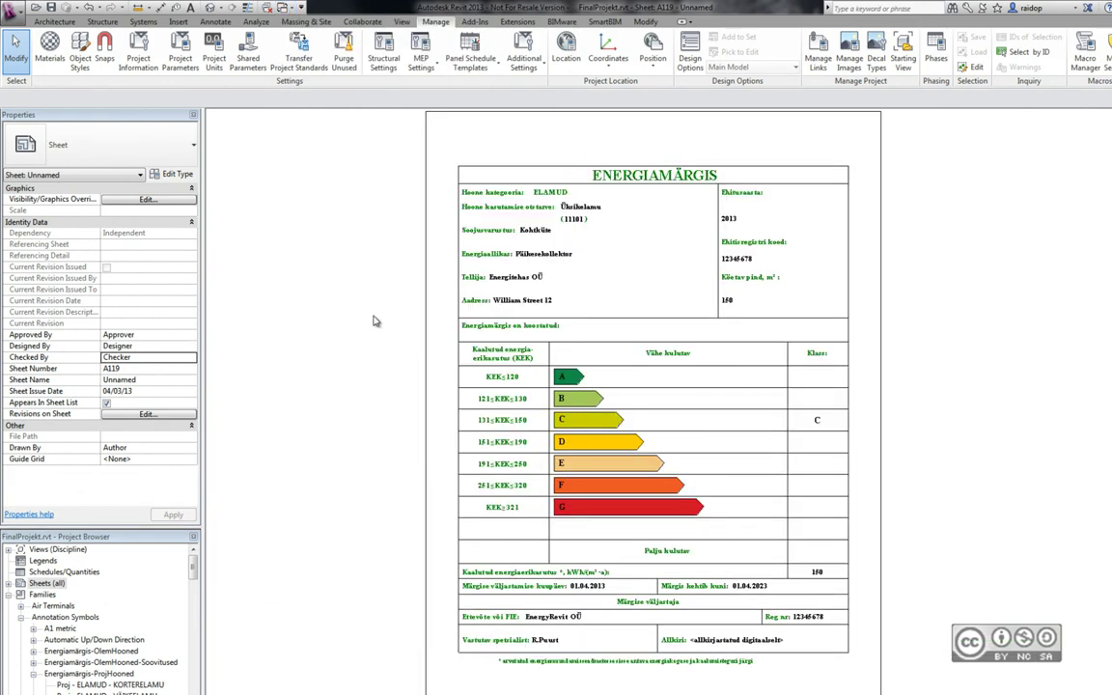